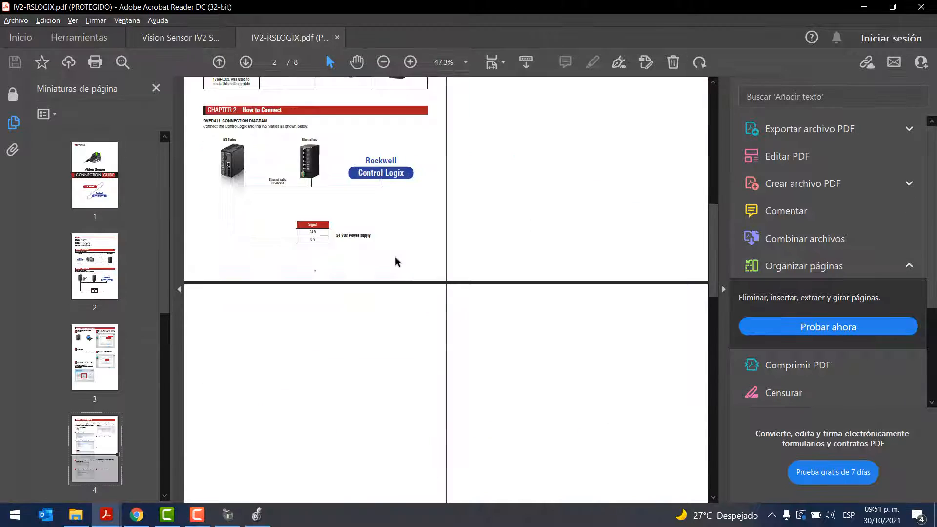
scroll(395, 261, "down", 10)
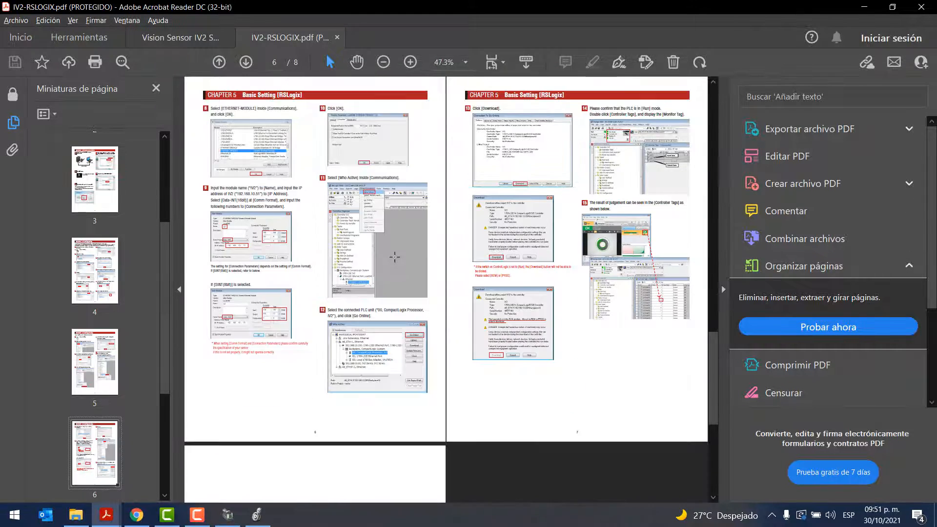
Review the New Module settings for the IV2 in Chapter 5, Basic Setting [RSLogix], of the connection guide
scroll(394, 257, "up", 4)
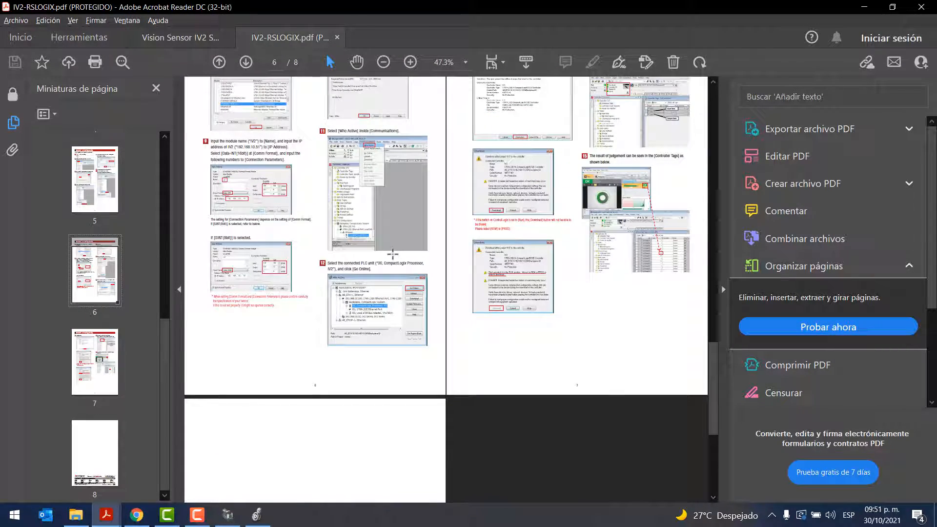
scroll(393, 254, "up", 10)
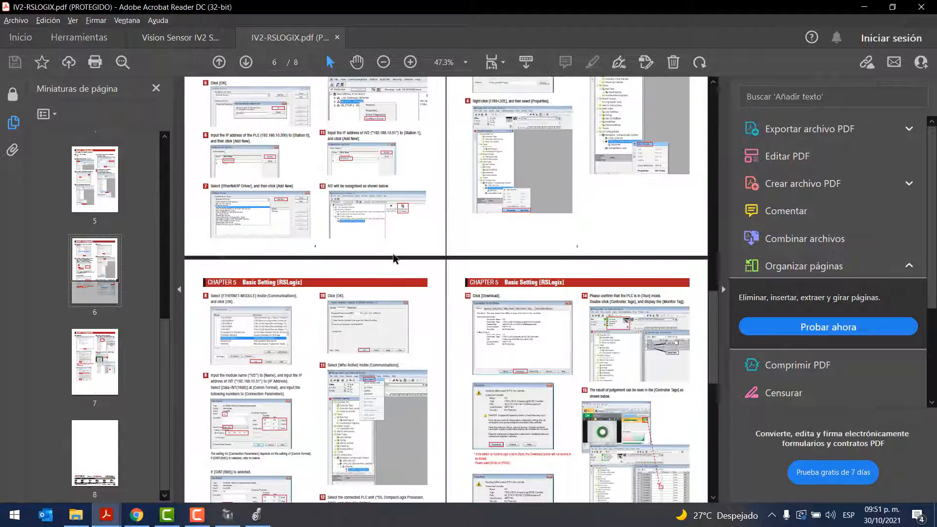
scroll(393, 253, "up", 4)
scroll(393, 253, "down", 12)
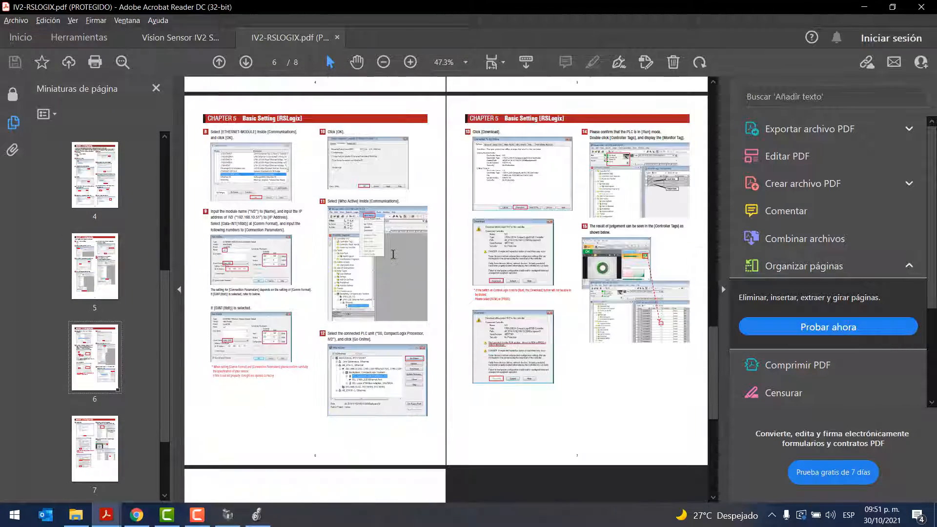
scroll(312, 281, "up", 5, "ctrl")
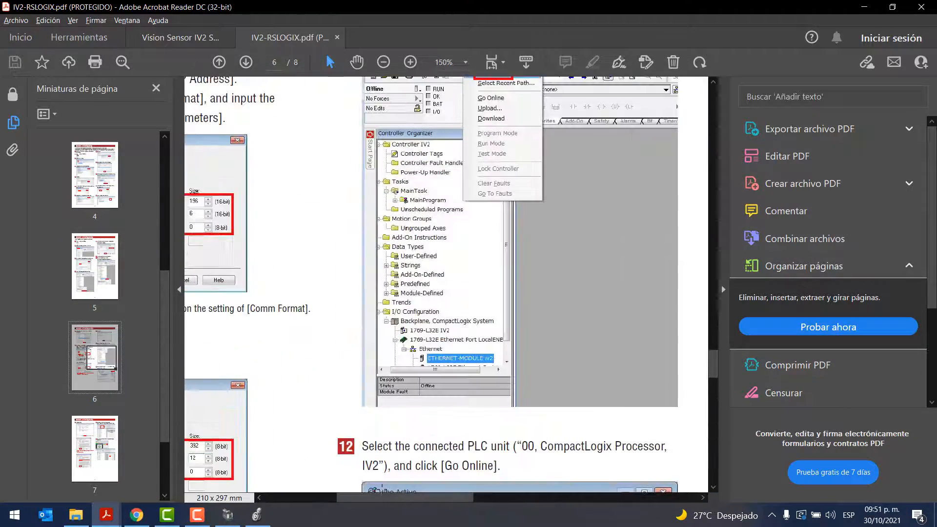
left_click_drag(397, 503, 327, 502)
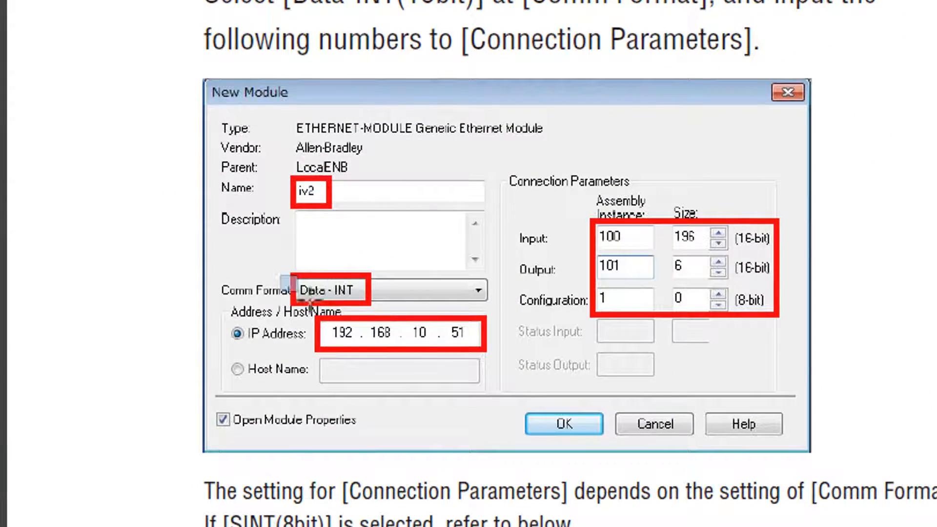
left_click_drag(284, 259, 402, 320)
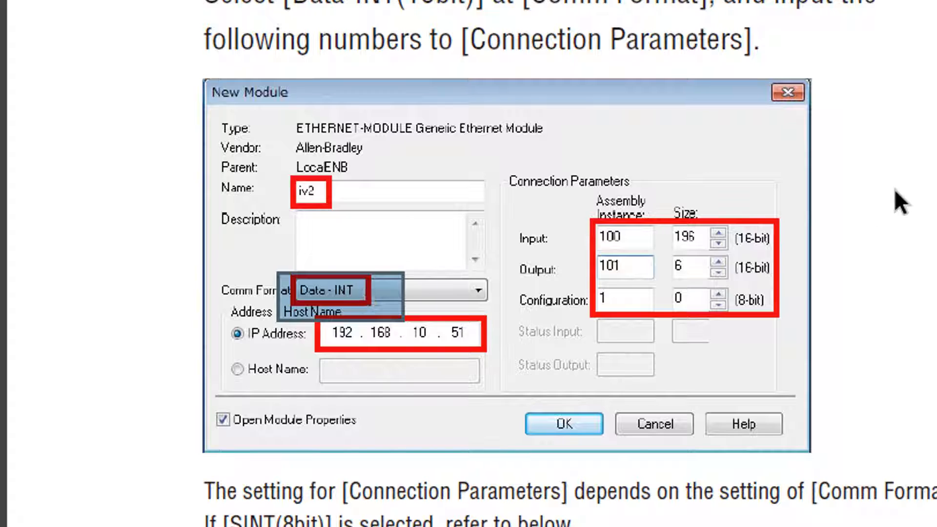
left_click(913, 179)
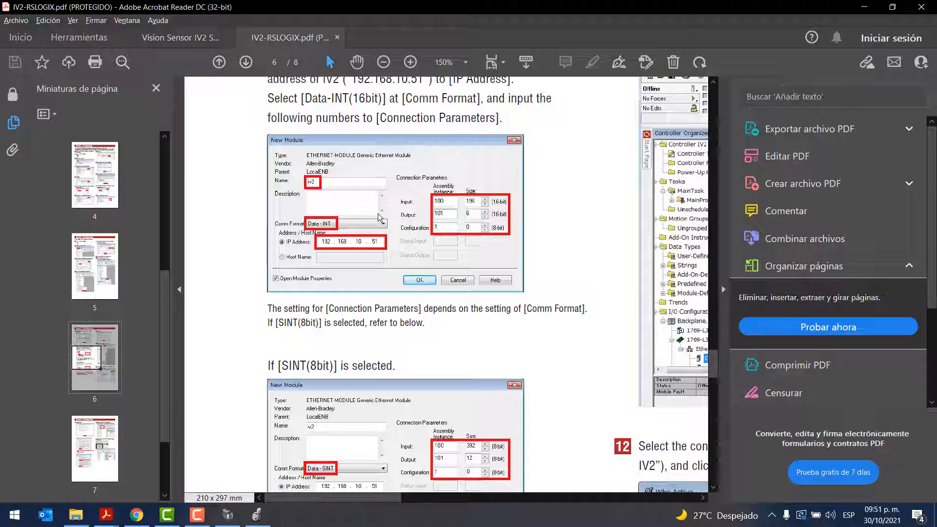
In Logix Designer, set the new module's input to assembly instance 100, size 196, and its output to instance 101, size 6
key("alt+Tab")
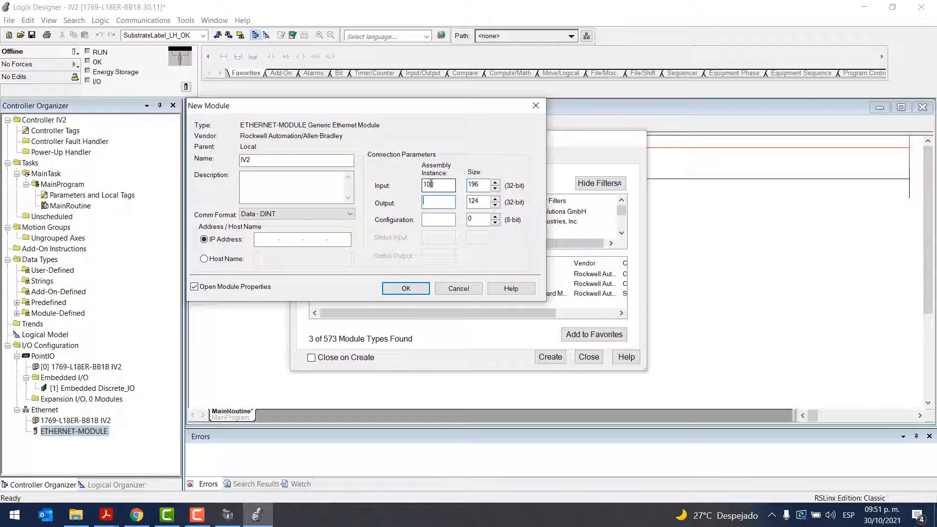
key("alt+Tab")
key("alt+Tab")
type("1")
double_click(465, 201)
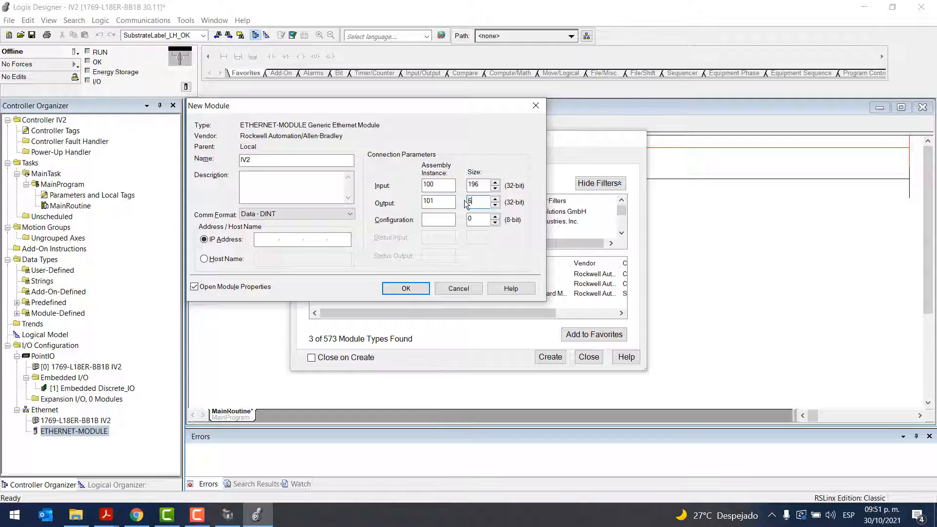
Set the comm format to Data - INT and re-enter assembly instances 100 for input, 101 for output and 1 for configuration
left_click(241, 215)
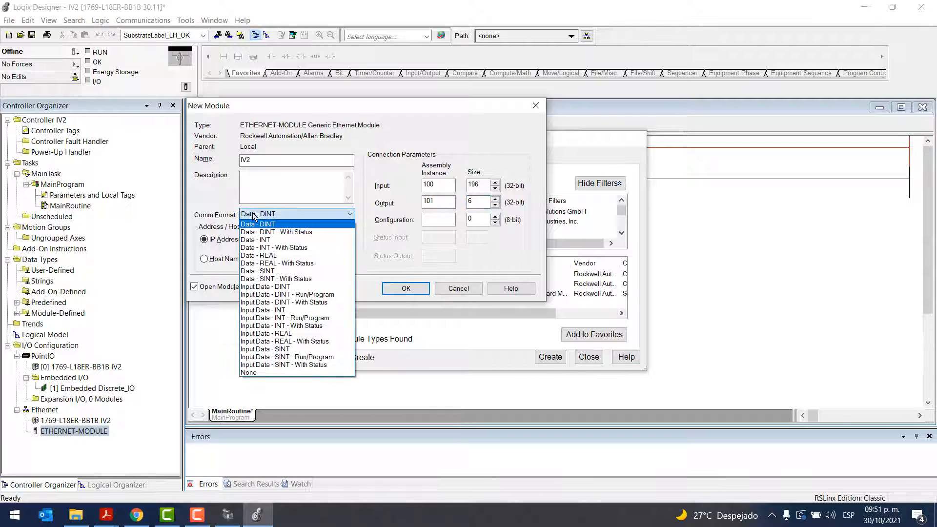
left_click(265, 239)
left_click(451, 183)
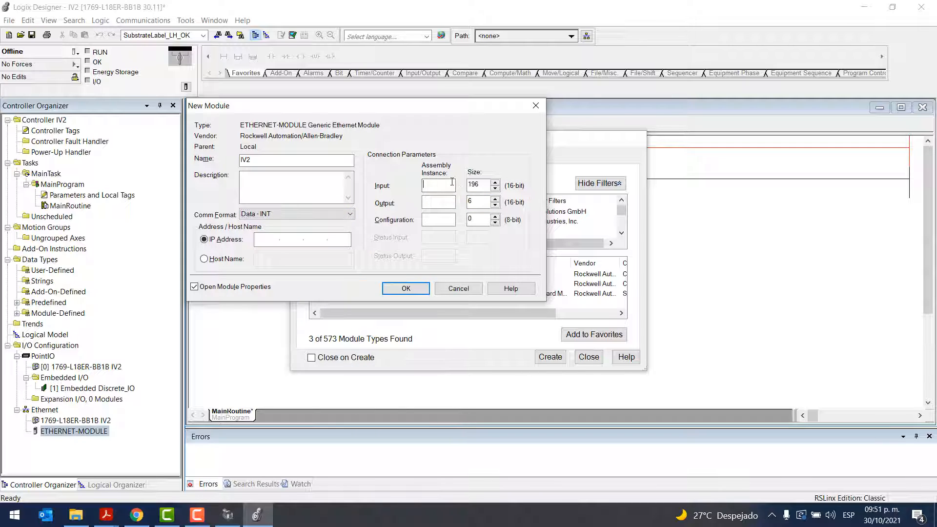
key("Tab")
key("Tab")
Set the module's IP address to 192.168.0.50, create the module and close the module type selection
left_click(272, 238)
type("19")
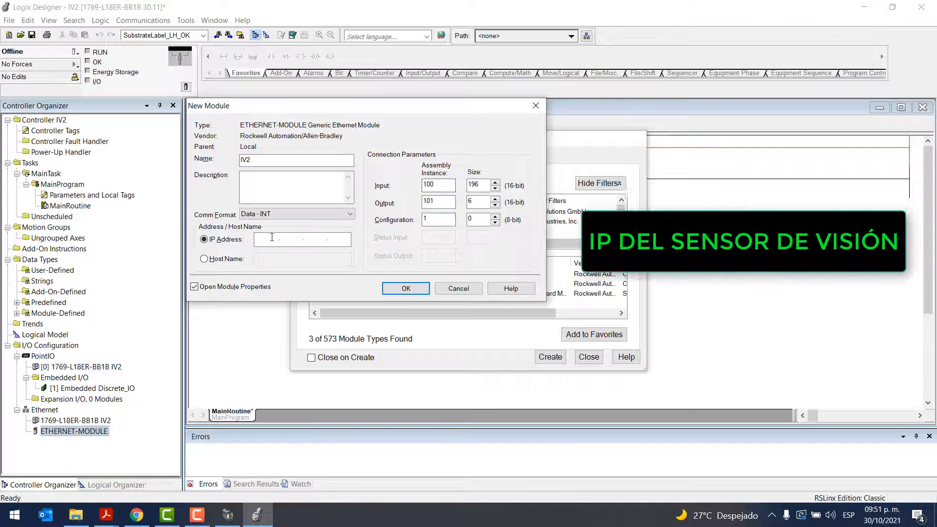
type("2.168.")
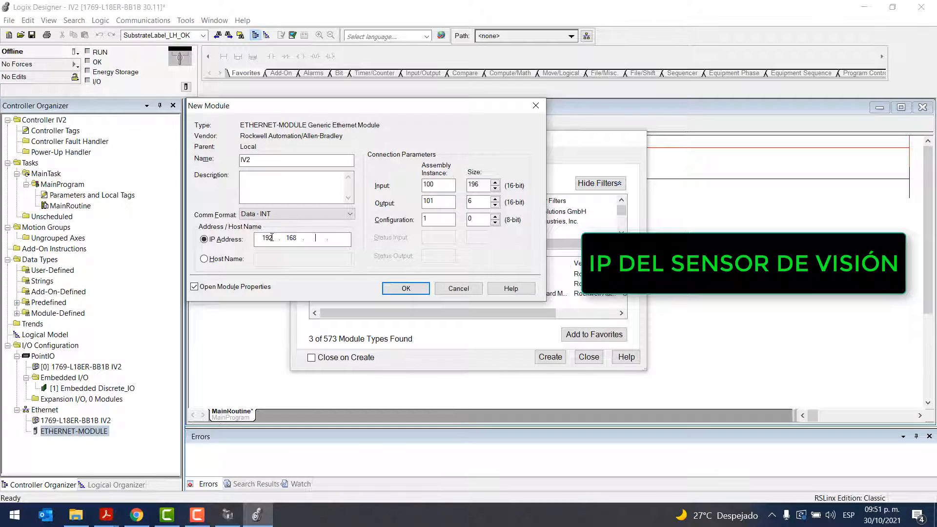
type("0.50")
left_click(398, 290)
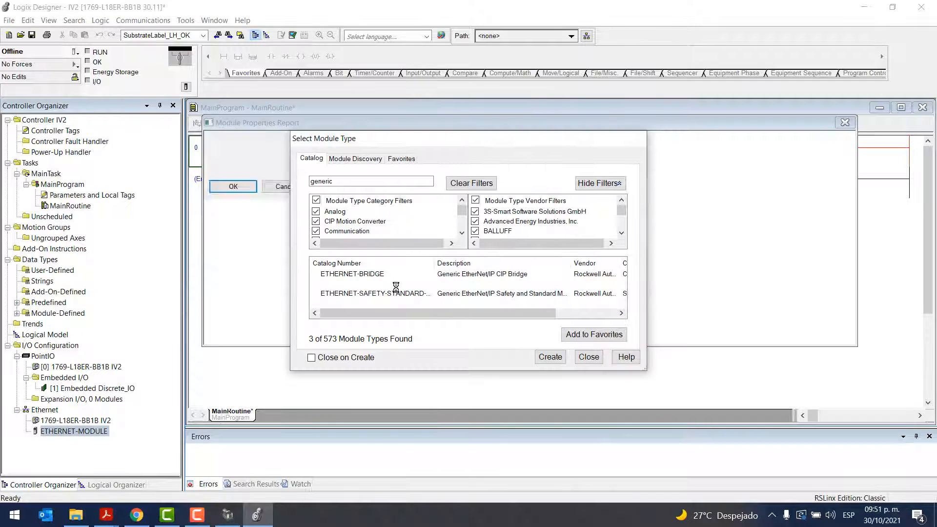
left_click(343, 304)
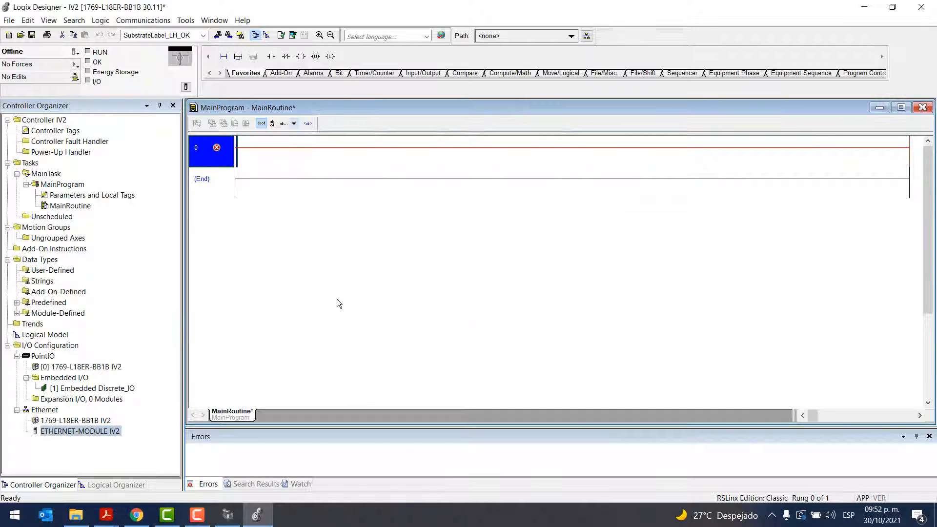
Open the controller tags of the IV2 project in a maximized window
left_click(55, 228)
double_click(62, 133)
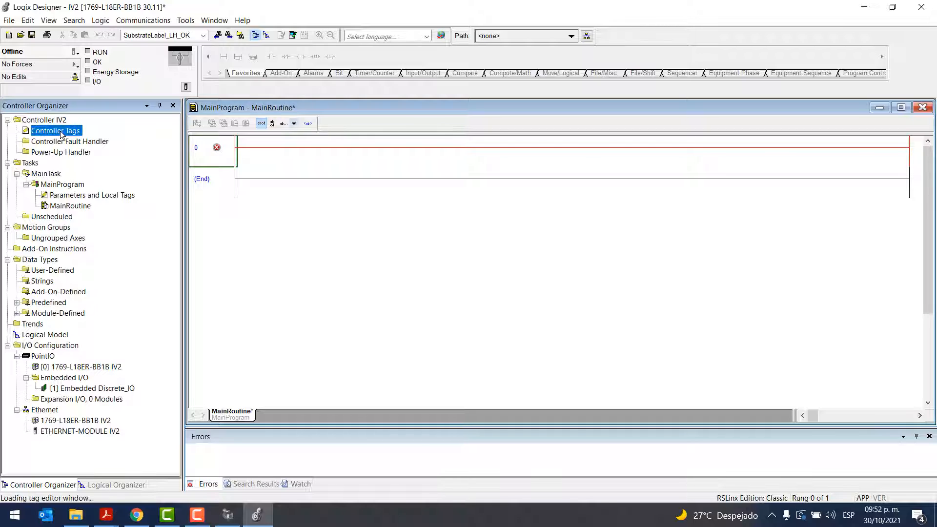
left_click(471, 108)
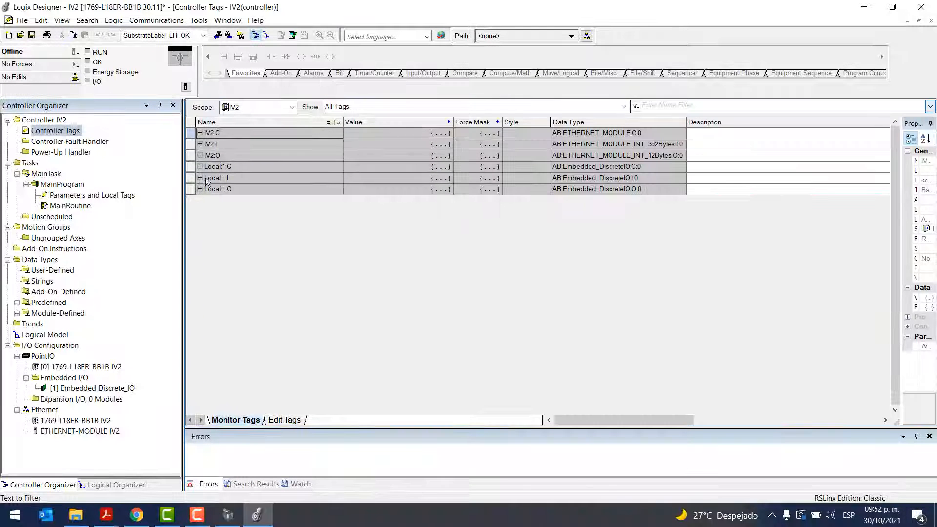
Inspect the data members of the IV2:C, IV2:I and IV2:O tags, collapsing each one again
left_click(200, 134)
left_click(206, 143)
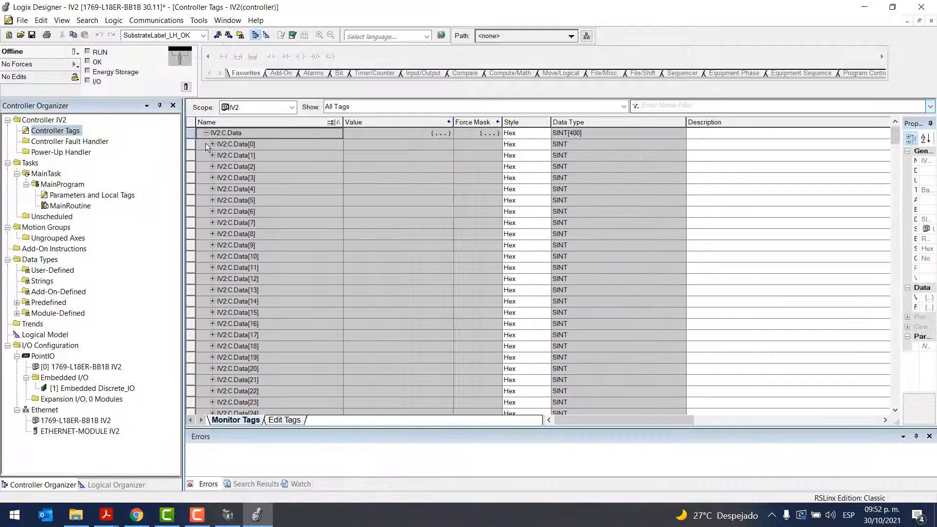
left_click(206, 133)
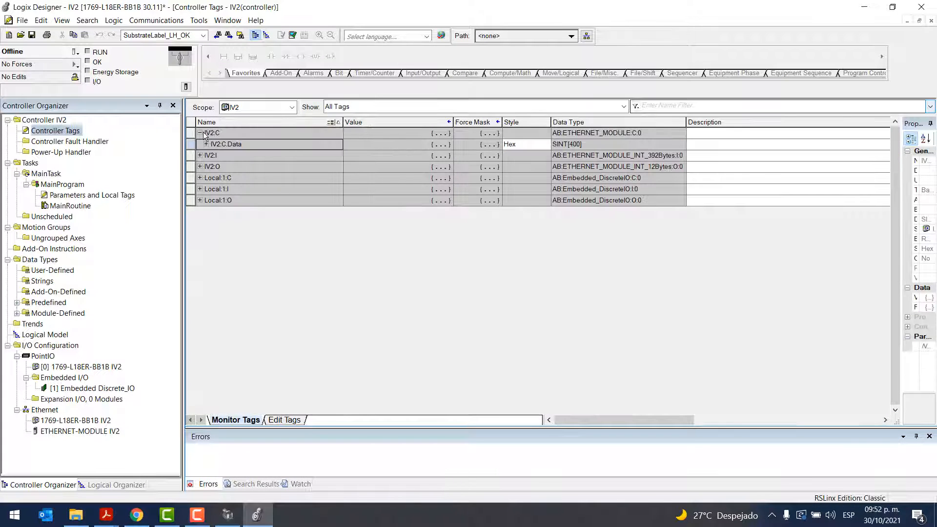
left_click(201, 133)
left_click(200, 144)
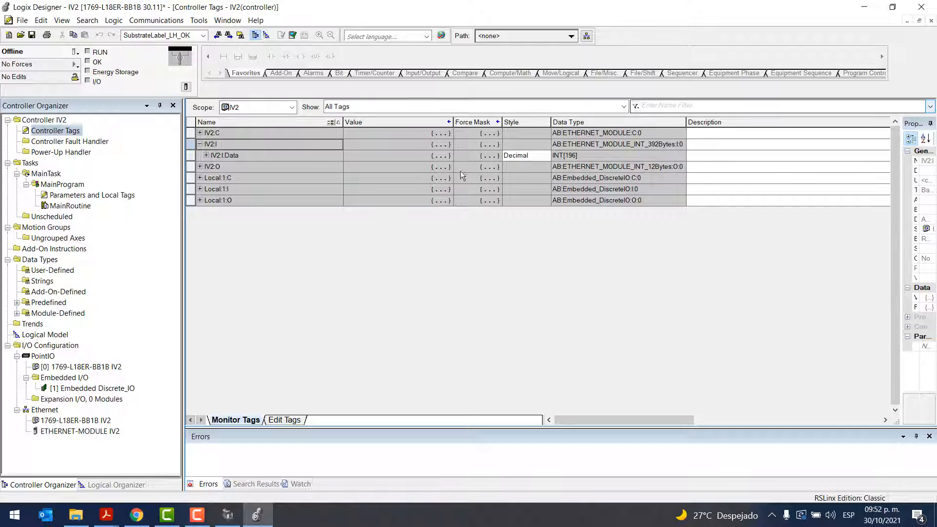
left_click(200, 167)
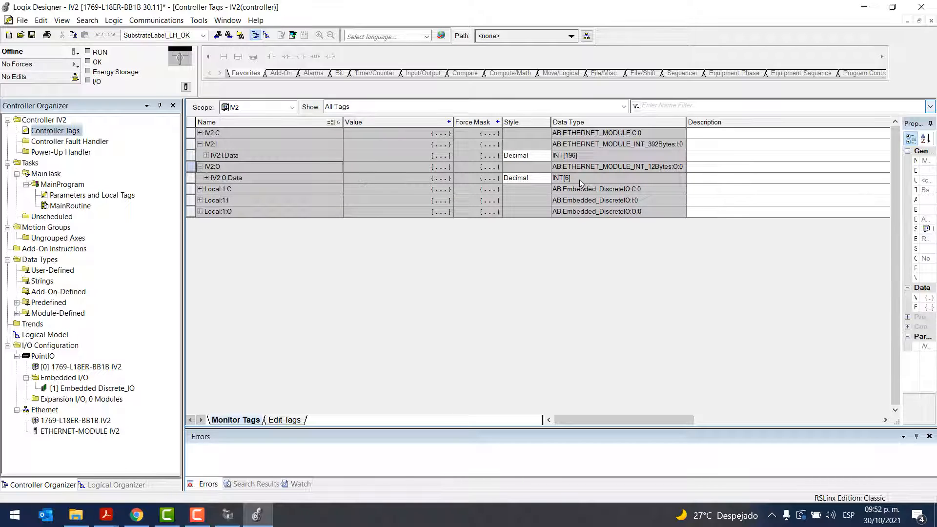
left_click(200, 144)
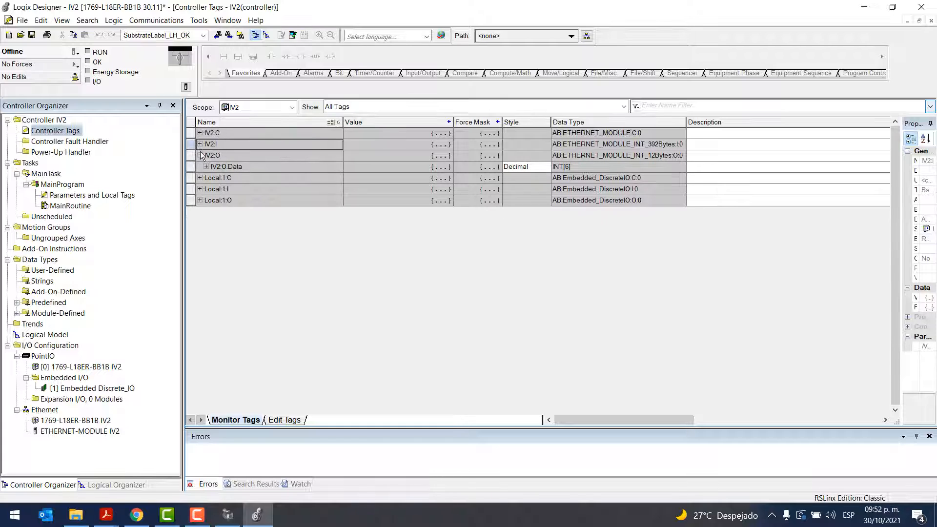
left_click(200, 156)
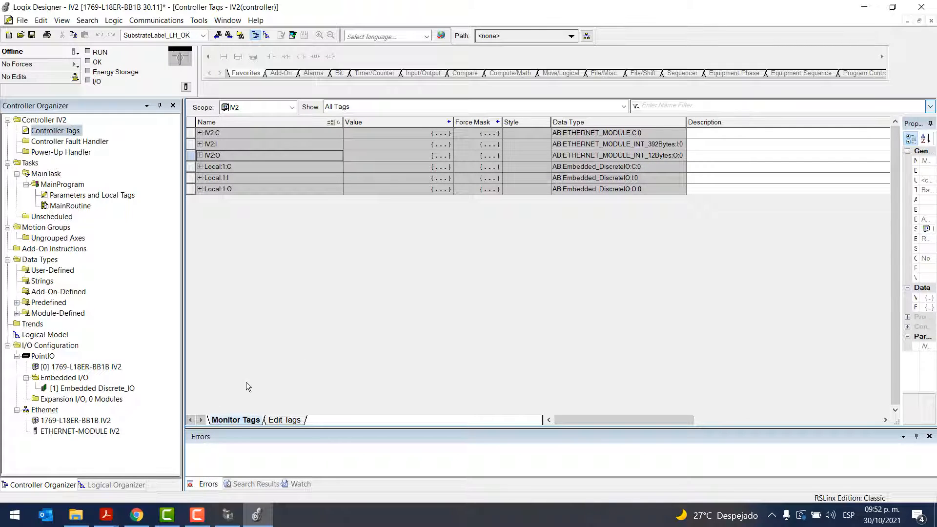
Start importing tags and logic comments, and browse to the KEYENCE folder inside PRODUCTOS in the Documentos library
left_click(199, 22)
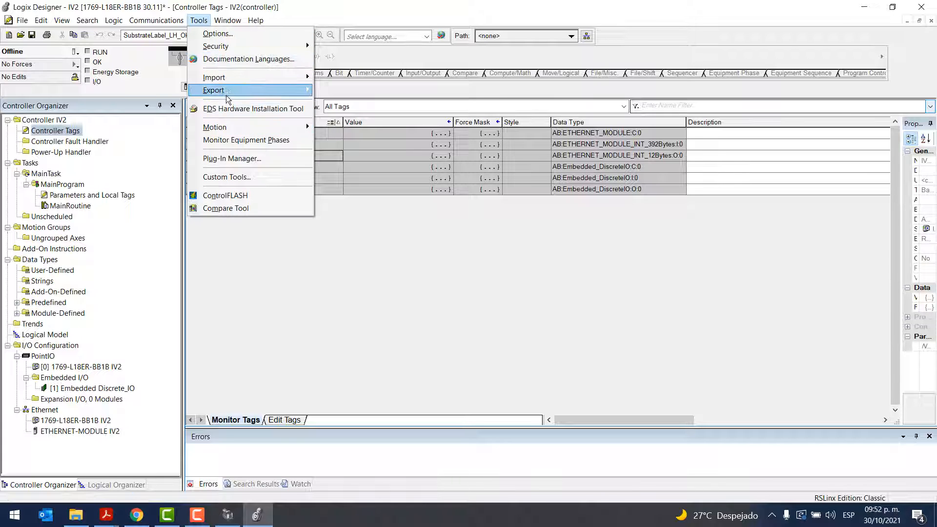
mouse_move(293, 78)
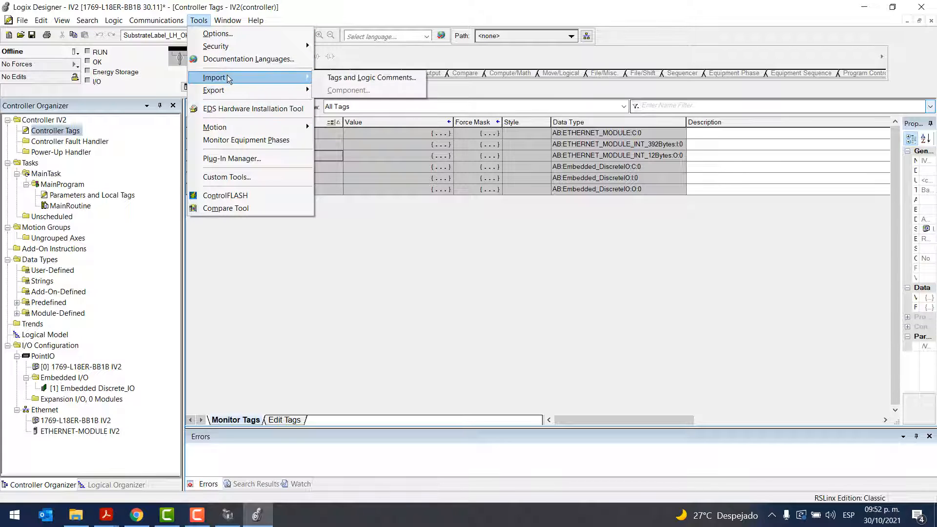
left_click(351, 80)
left_click(284, 208)
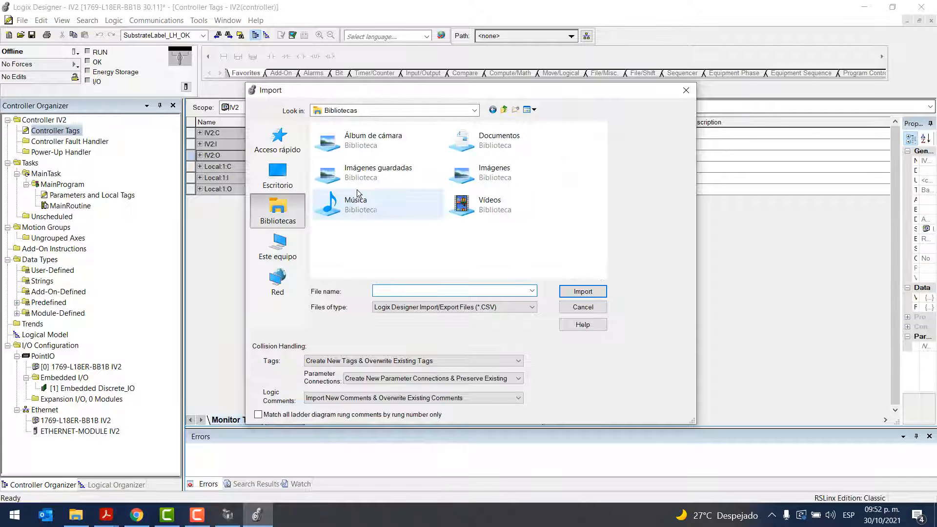
double_click(475, 140)
key("p")
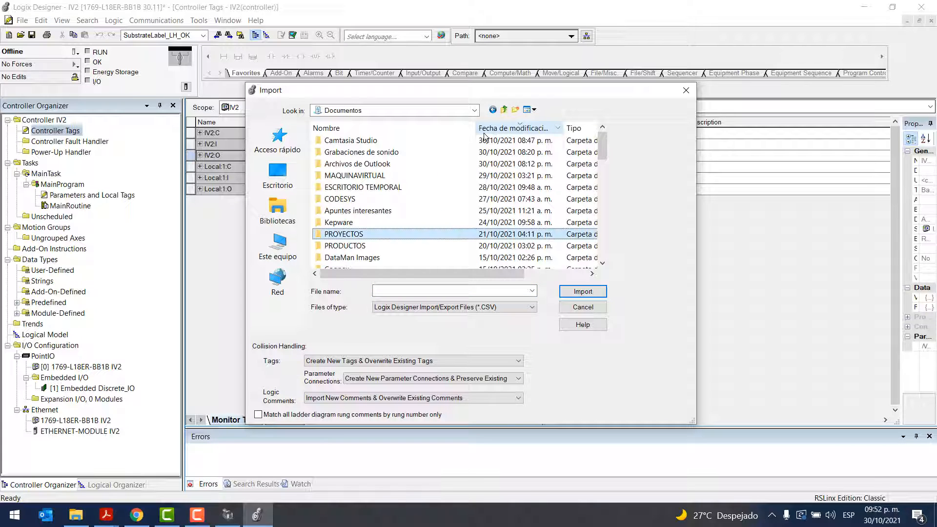
key("p")
key("Return")
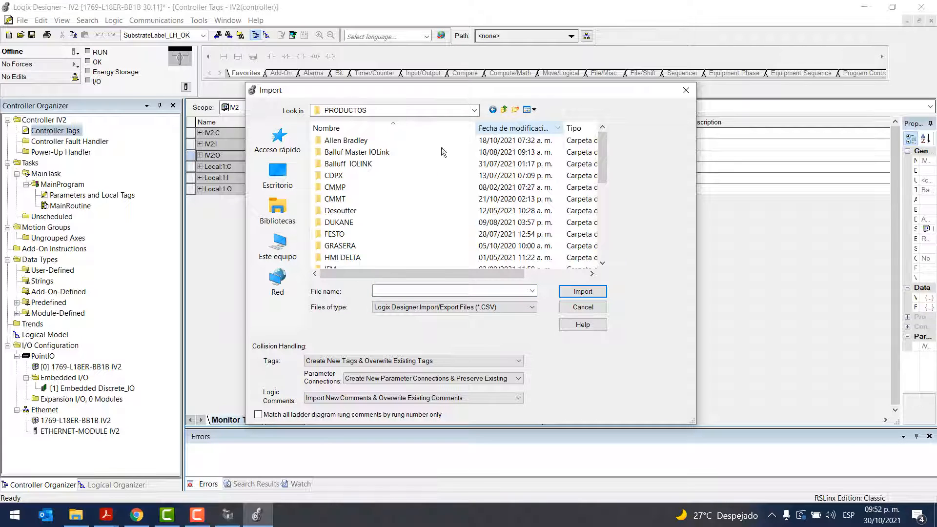
key("k")
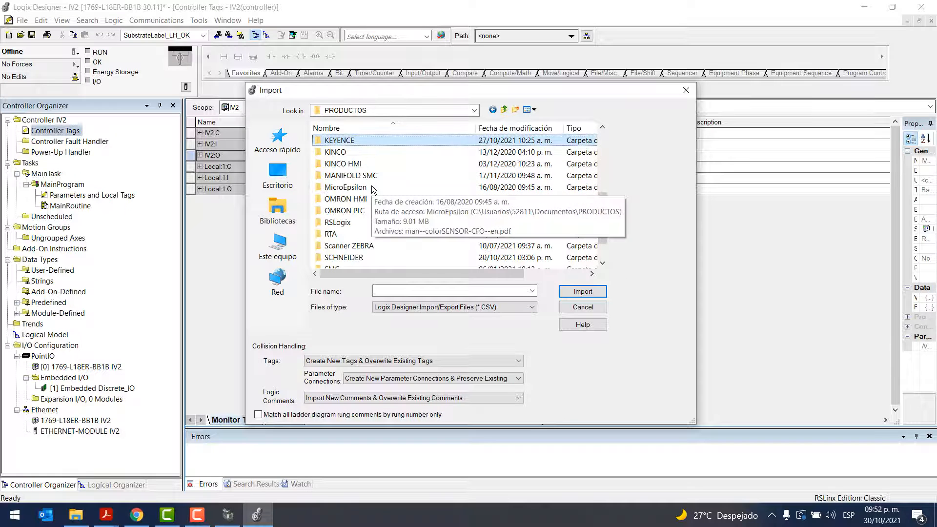
key("Return")
Import IV2-Tags-INT.CSV from the IV2_tagfile folder inside IV2-Navigator
key("i")
key("i")
key("i")
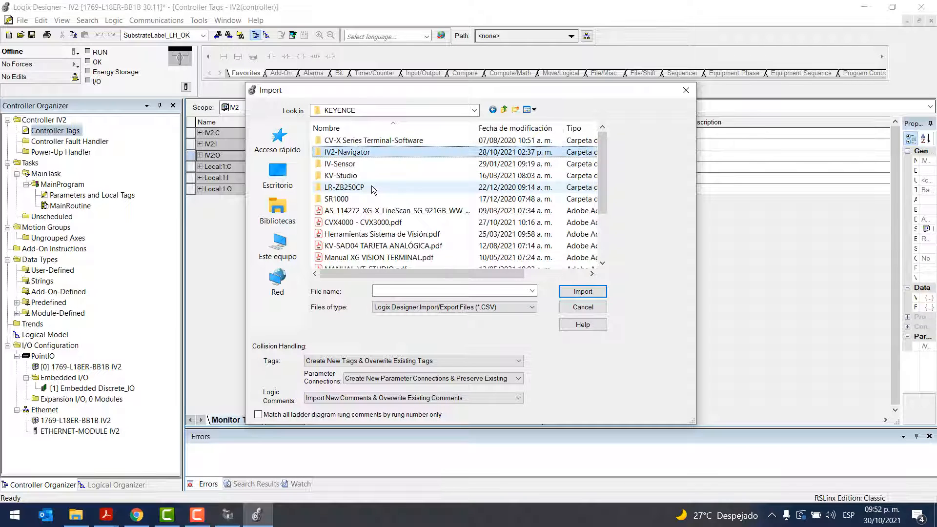
key("Return")
double_click(349, 153)
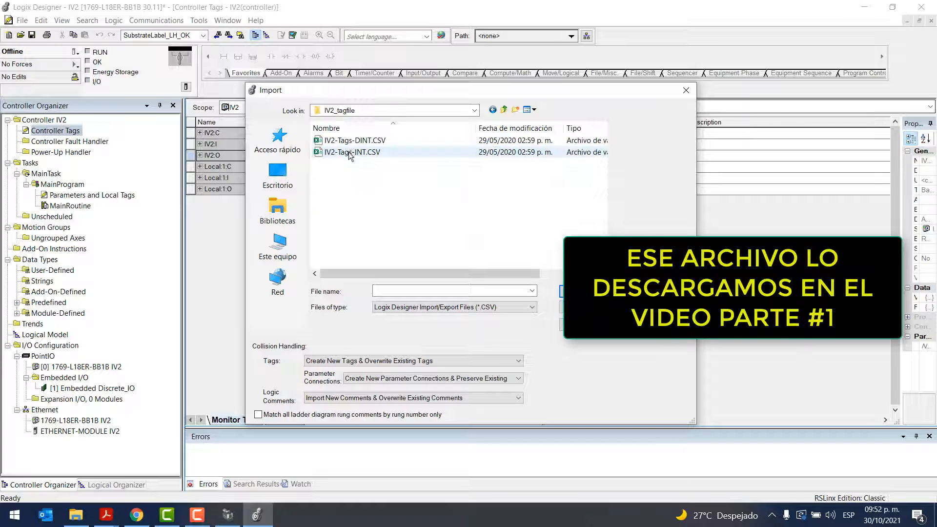
left_click(366, 155)
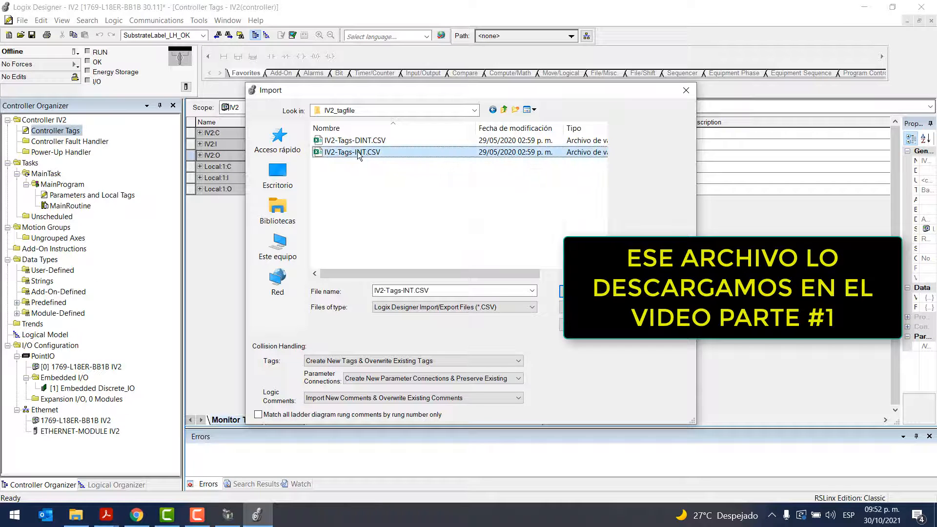
left_click(562, 291)
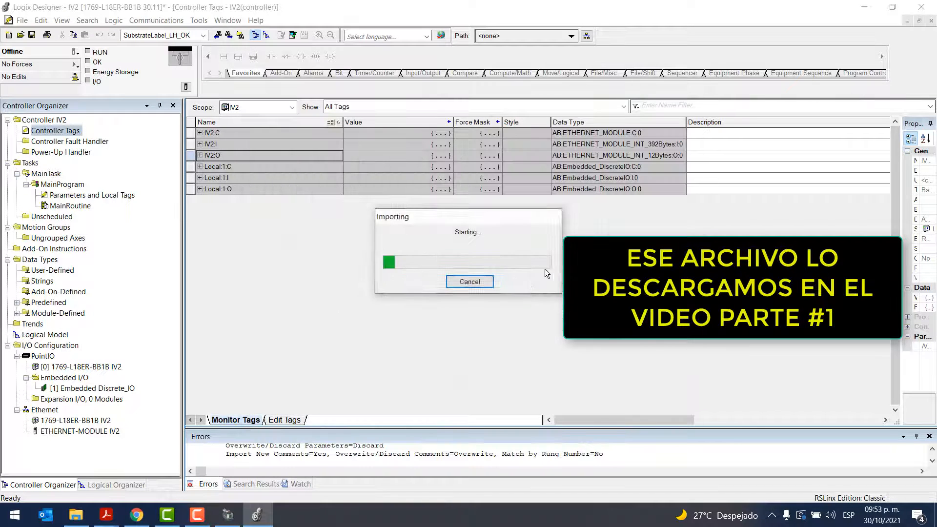
Review the imported descriptions of the IV2:I.Data words and the bits of Data[0] and Data[1], then collapse IV2:I
left_click(200, 144)
left_click(206, 155)
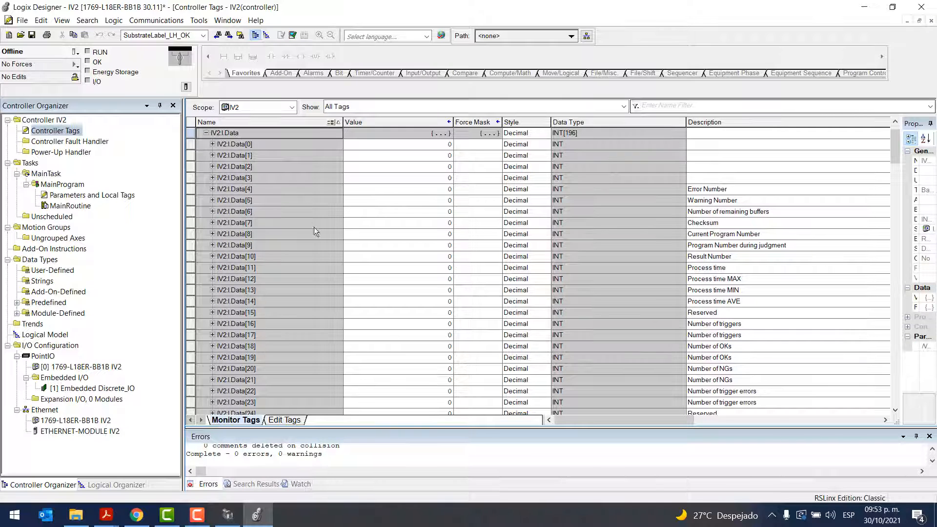
left_click(213, 144)
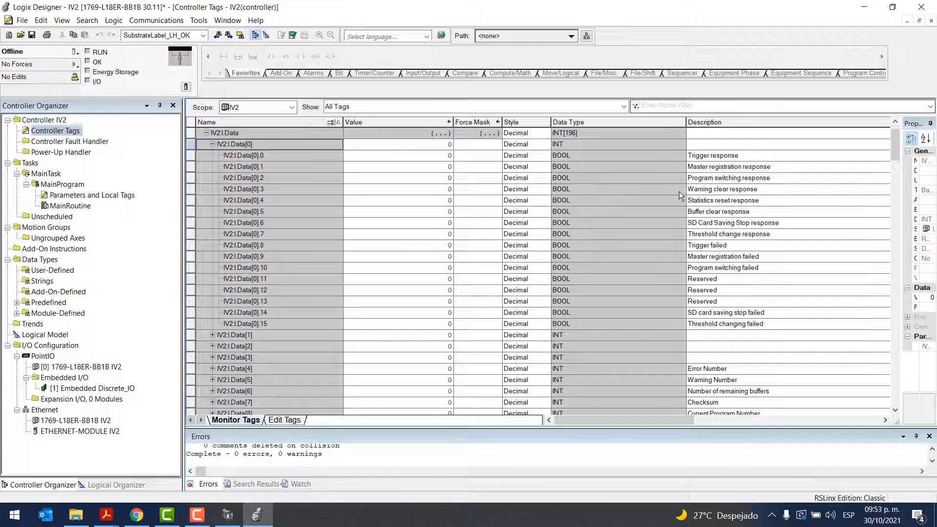
scroll(289, 247, "down", 1)
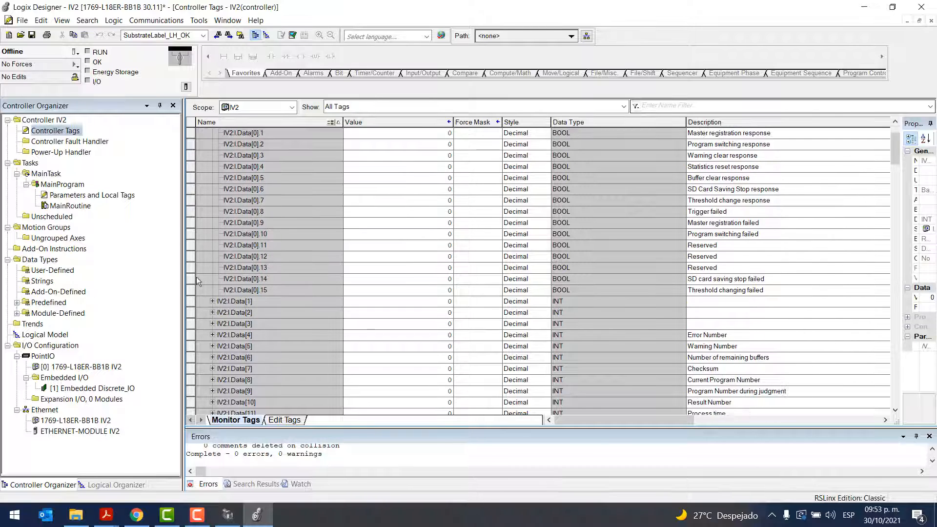
left_click(212, 301)
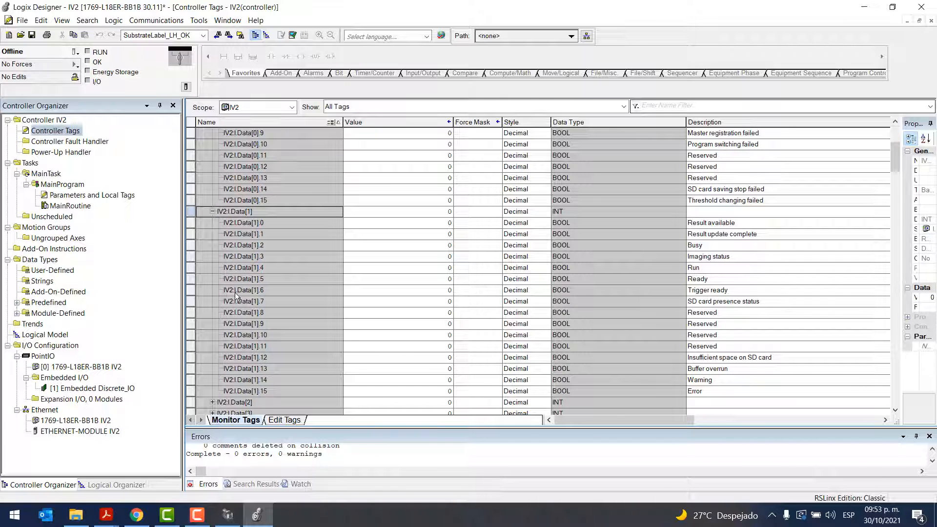
scroll(236, 293, "up", 4)
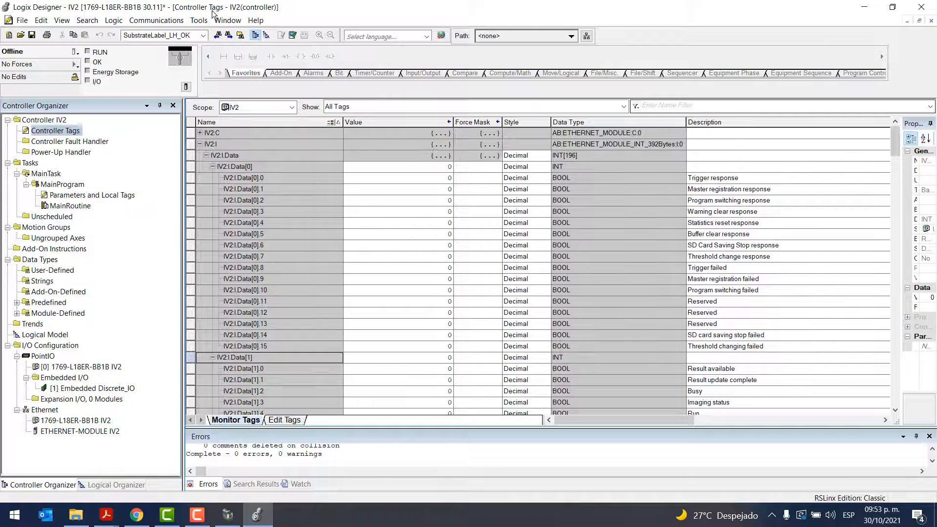
left_click(212, 166)
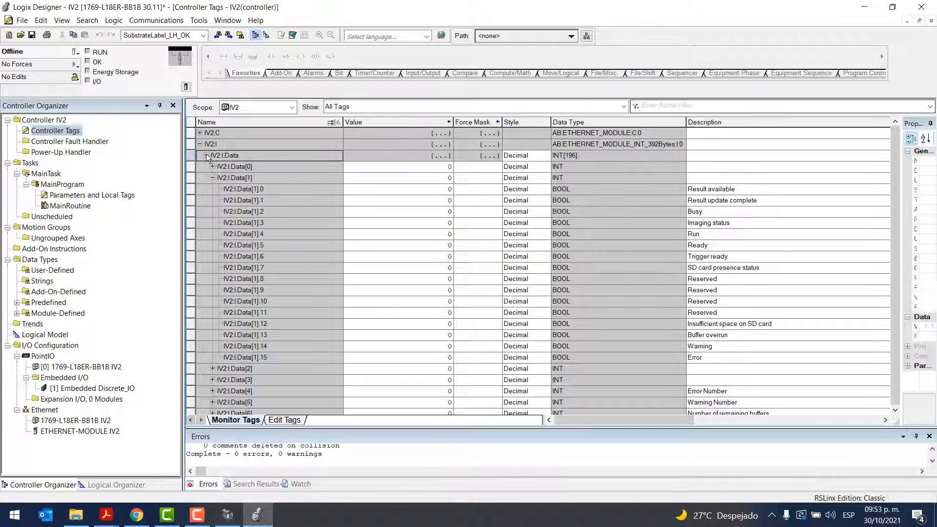
left_click(205, 155)
left_click(206, 155)
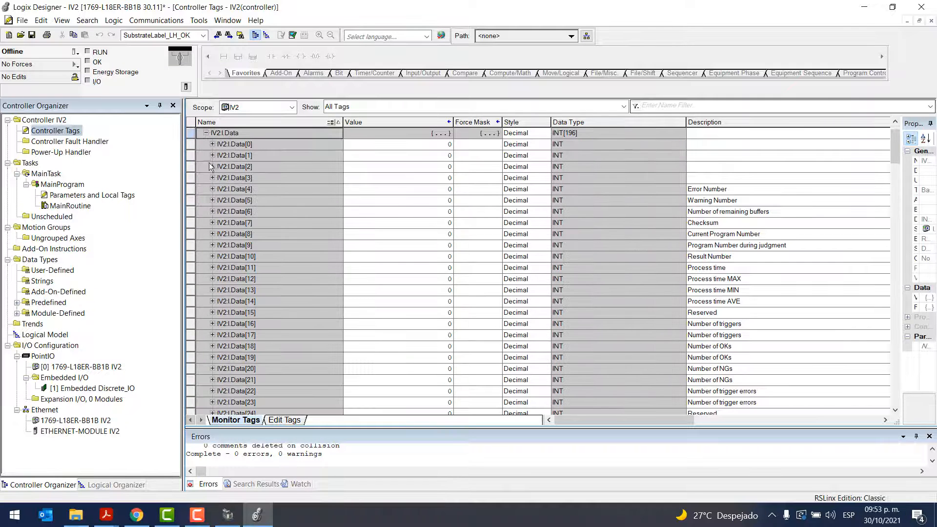
left_click(206, 133)
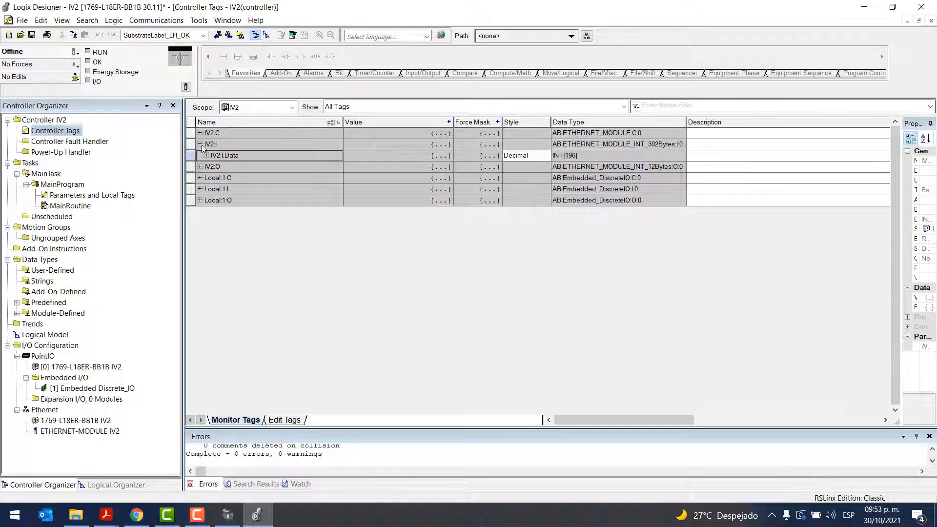
left_click(200, 144)
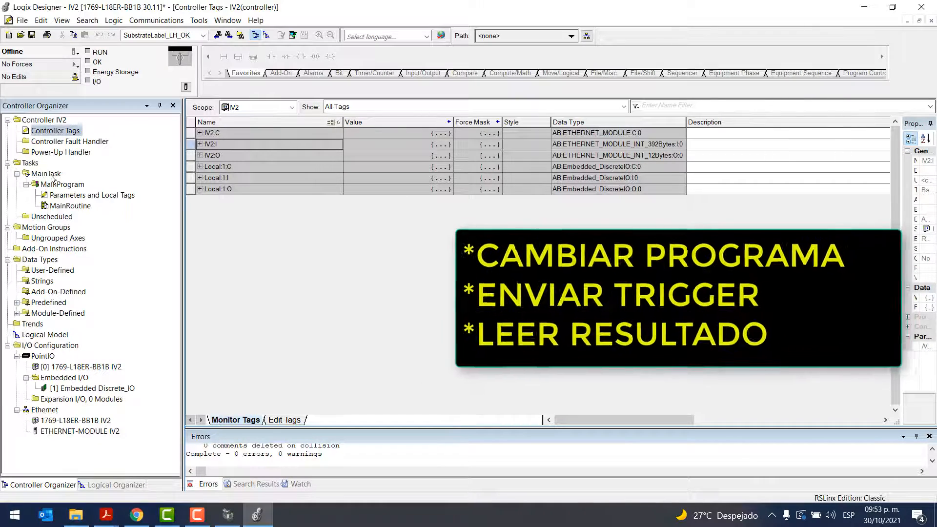
Open MainRoutine of MainProgram and delete its rung 0
left_click(68, 206)
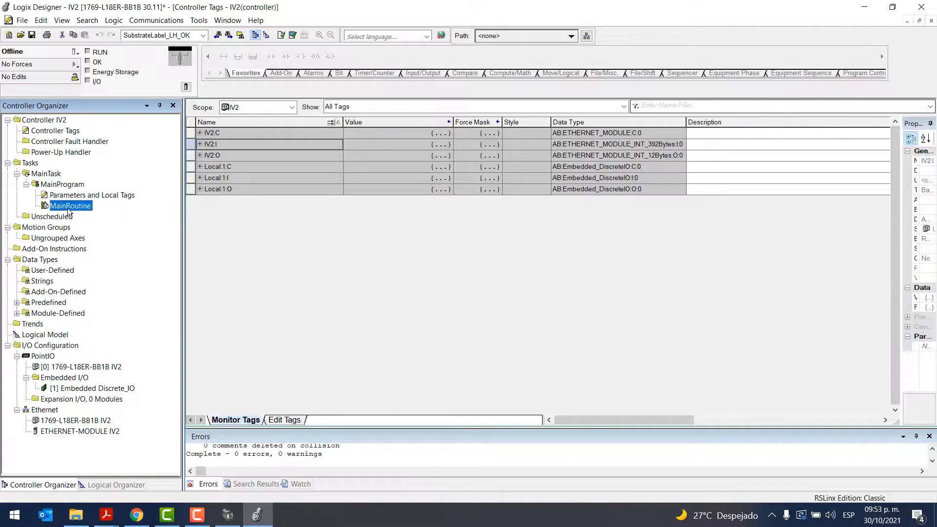
double_click(68, 206)
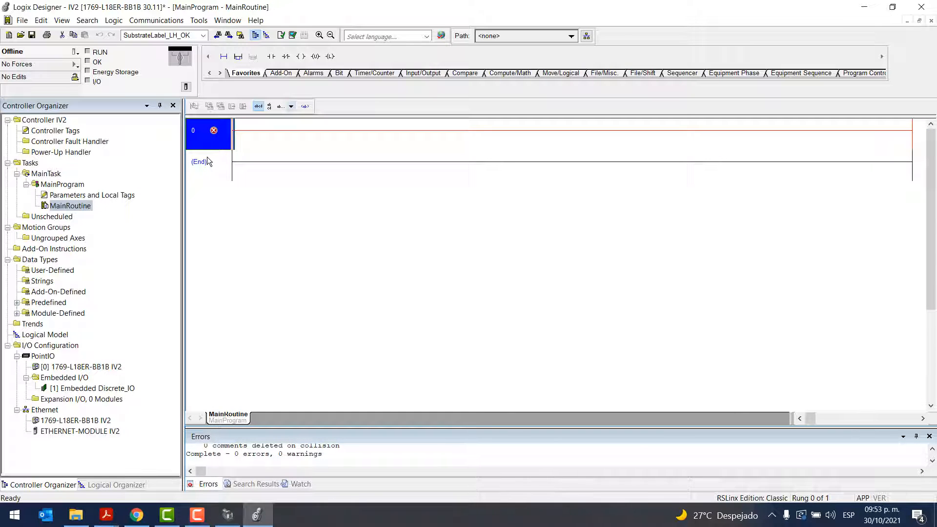
left_click(271, 57)
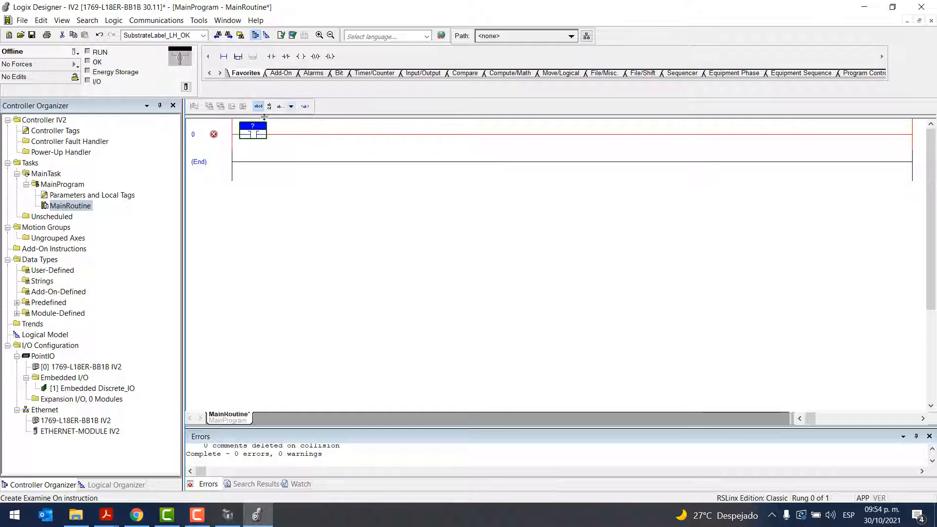
left_click(212, 139)
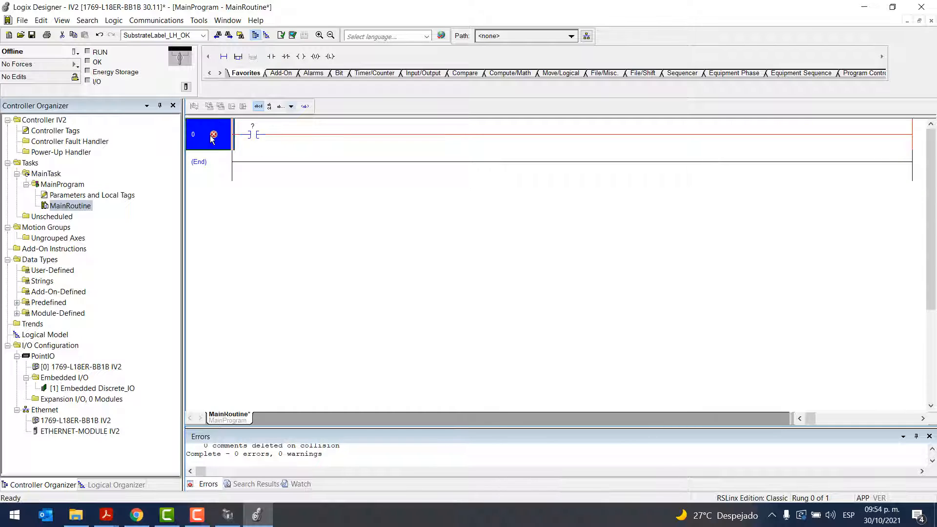
key("Delete")
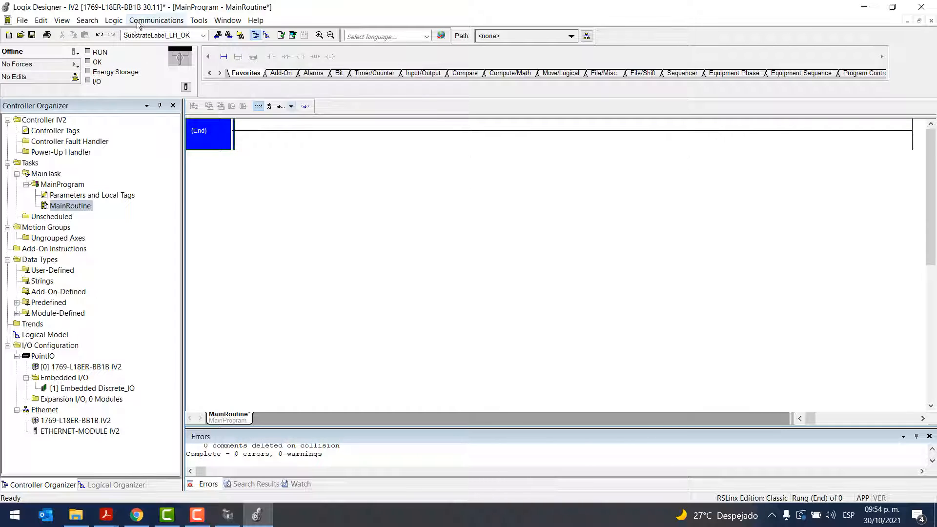
Browse the AB_ETHIP-1 network in Who Active and select the 1769-L18ER-BB1B controller at 192.168.0.1
left_click(156, 20)
left_click(149, 36)
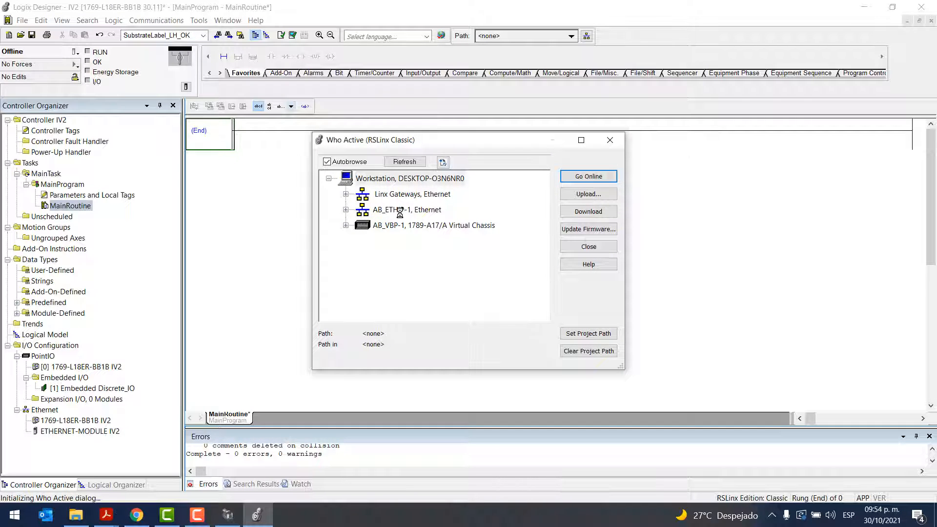
left_click(345, 210)
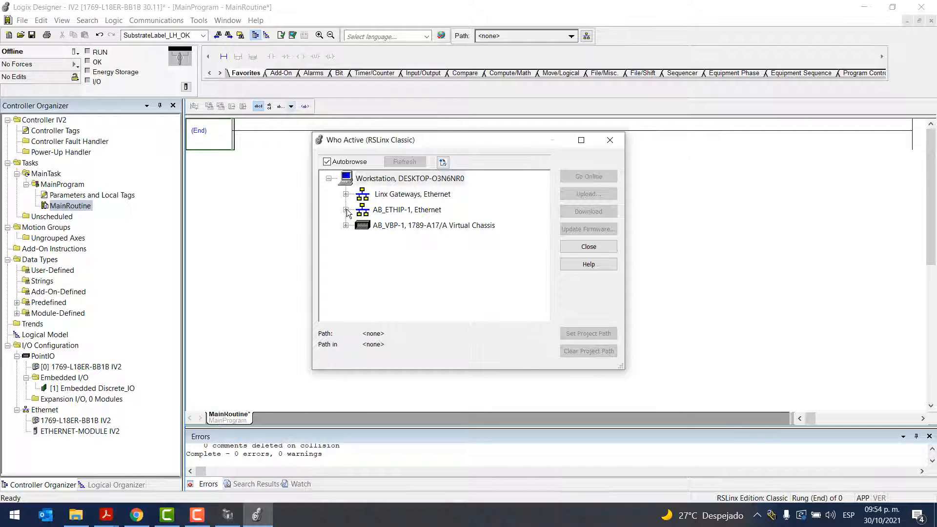
left_click(346, 210)
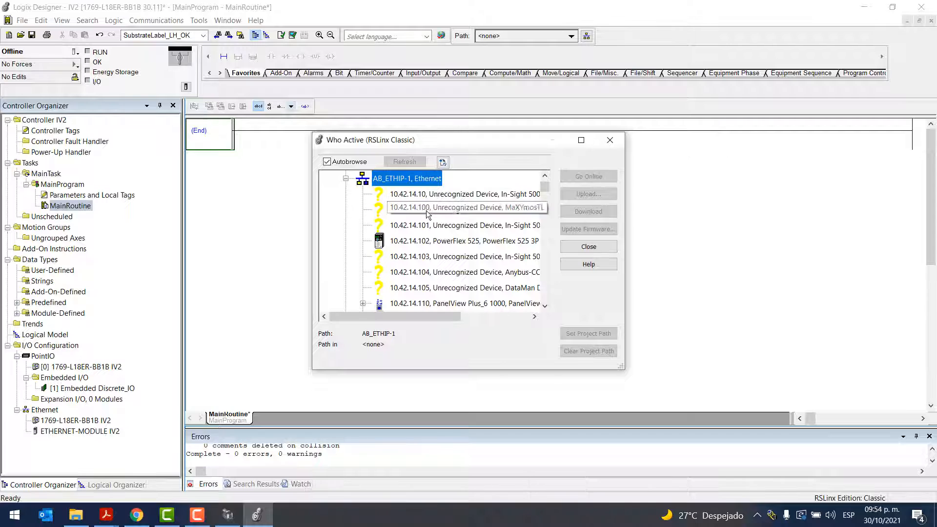
scroll(428, 238, "down", 5)
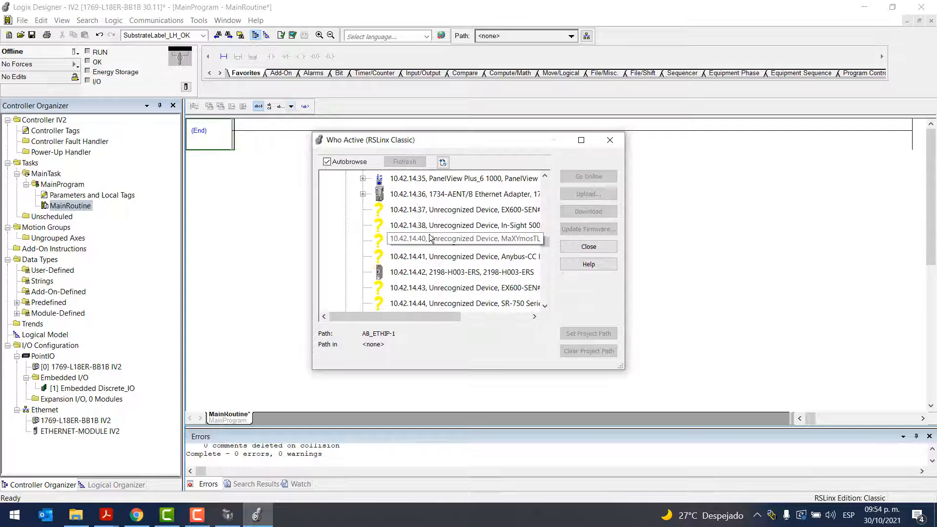
scroll(431, 234, "down", 1)
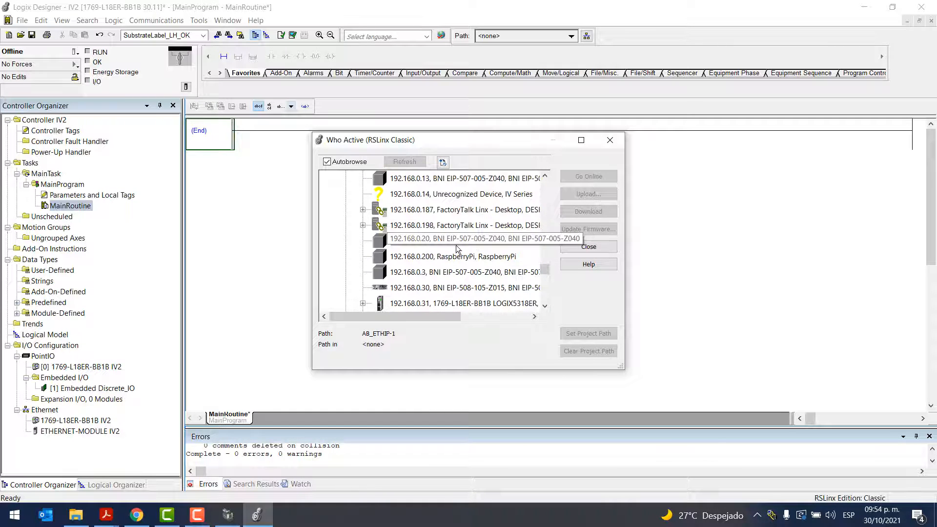
scroll(437, 213, "up", 1)
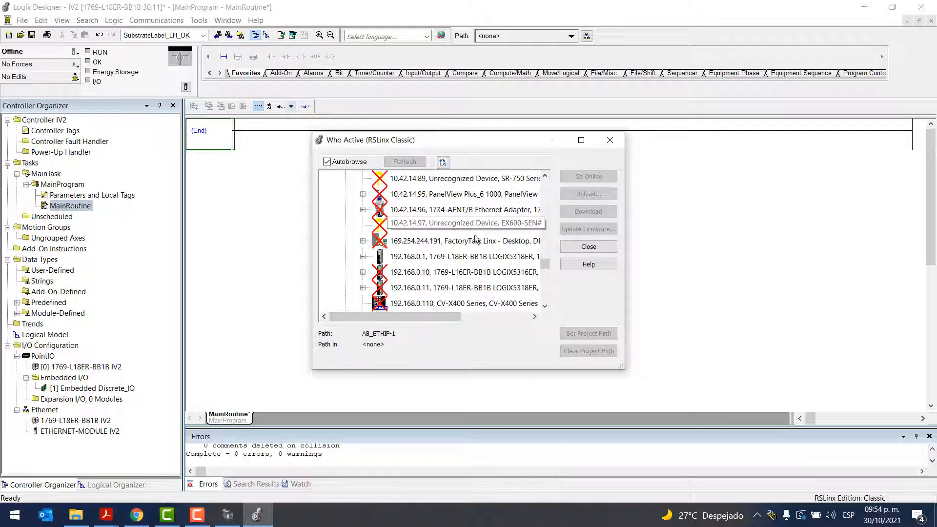
left_click(453, 255)
Download the IV2 project to the selected controller and return it to Remote Run mode
left_click(605, 213)
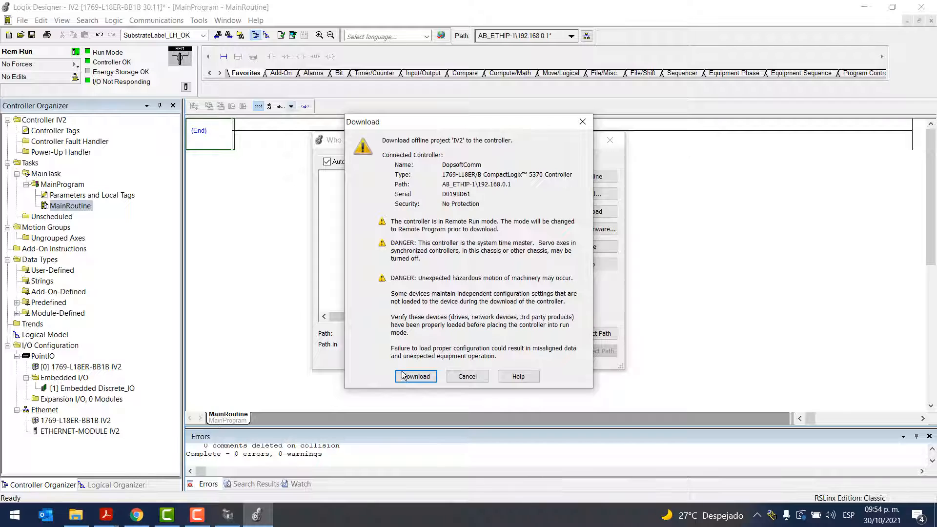
left_click(403, 376)
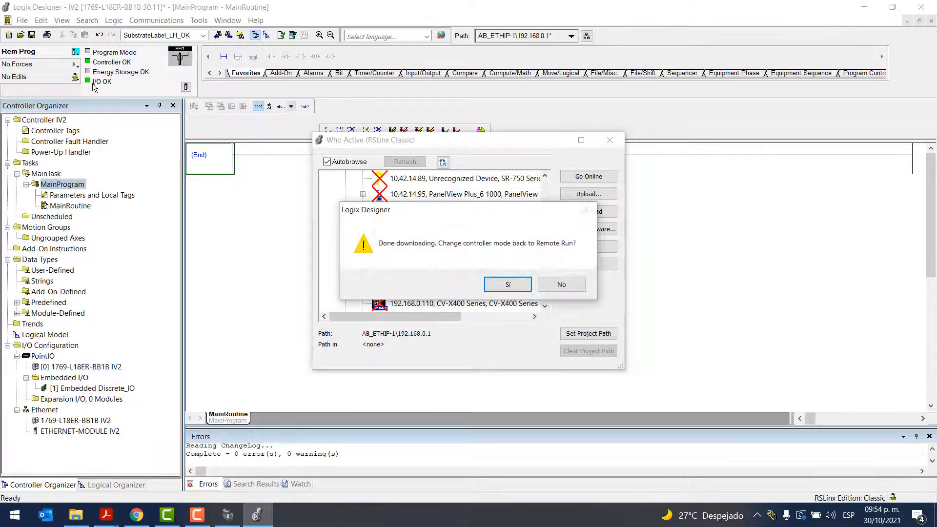
left_click(507, 288)
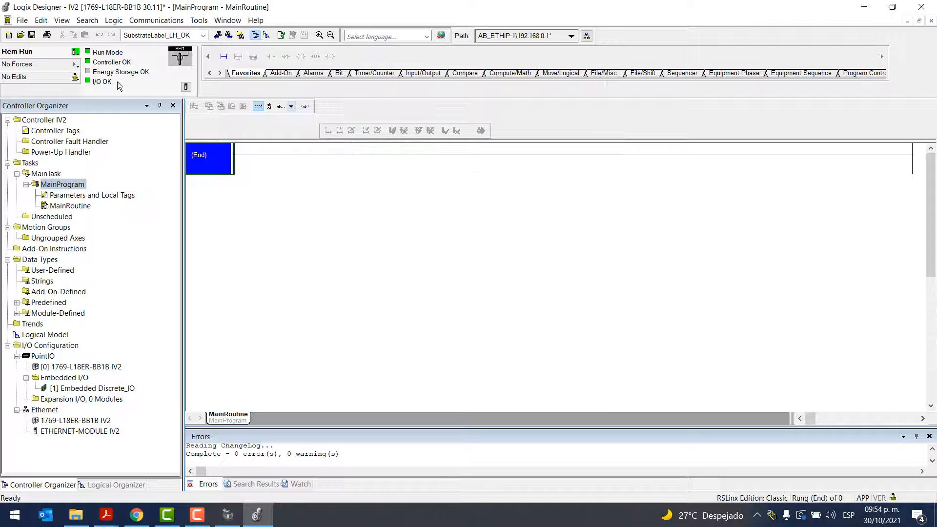
Open the controller tags and expand IV2:O.Data[0] down to its individual bits
left_click(58, 432)
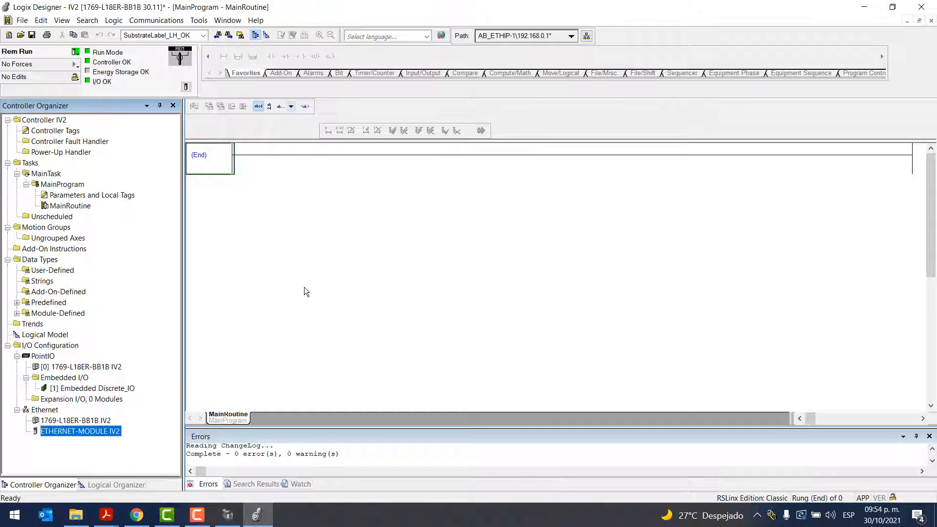
double_click(80, 131)
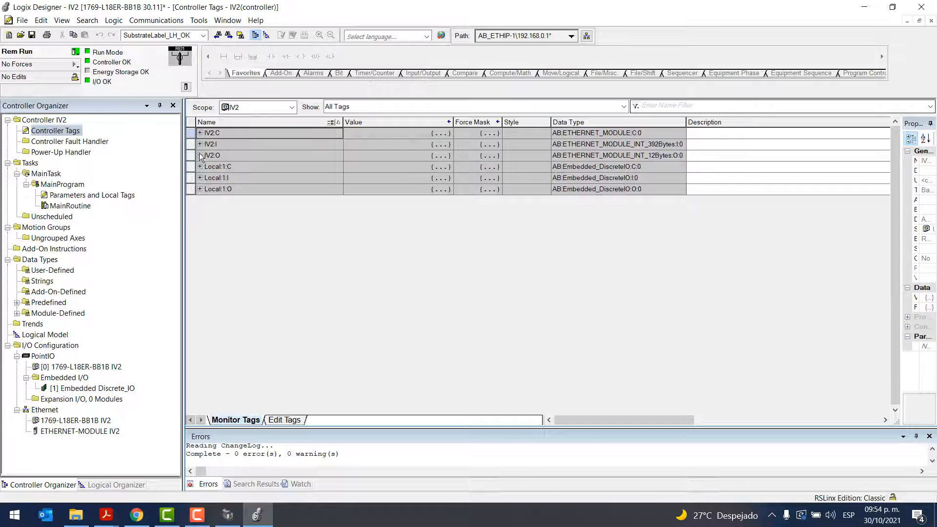
left_click(201, 155)
left_click(206, 167)
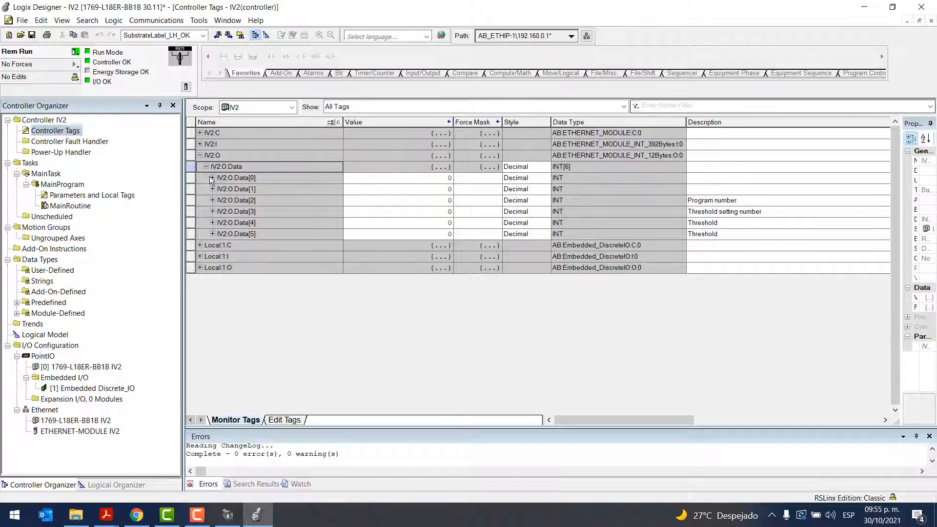
left_click(212, 178)
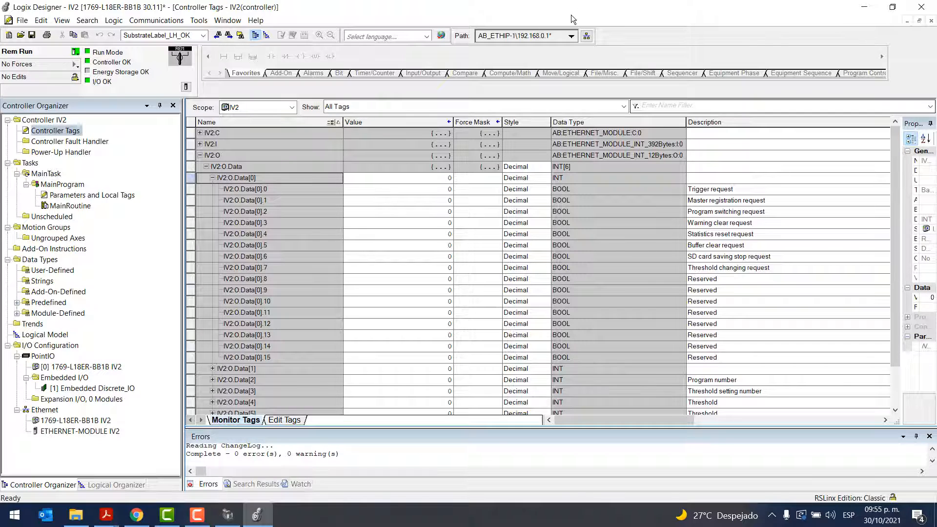
Arrange Logix Designer on the left half of the desktop and IV2-Navigator on the right half, side by side
key("super+Left")
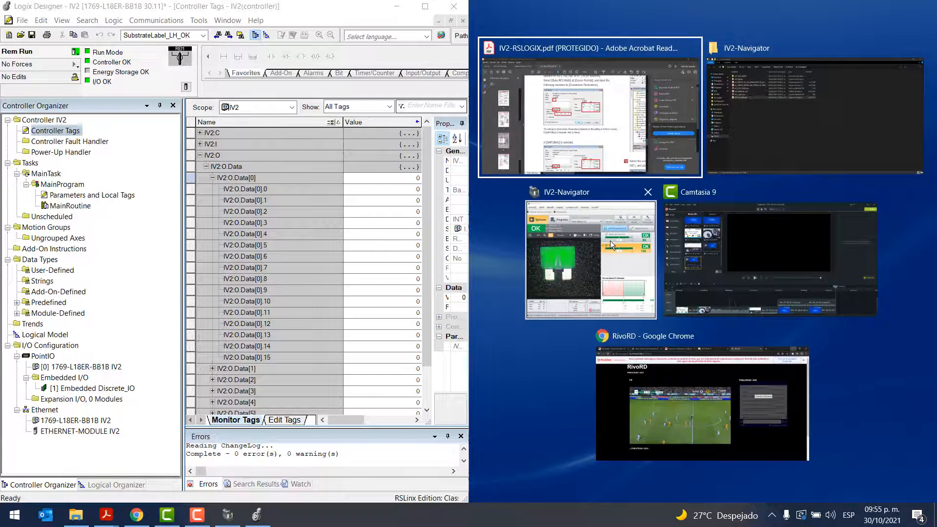
left_click(610, 241)
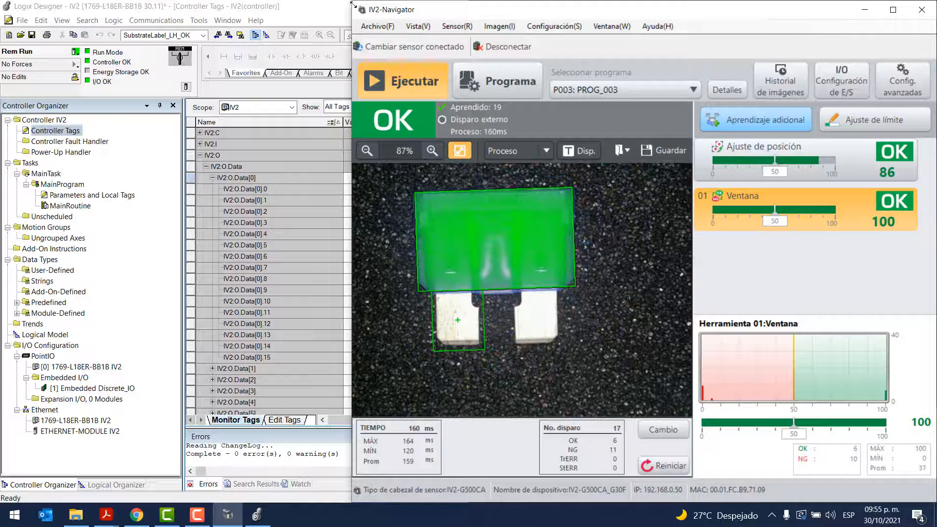
key("super+Left")
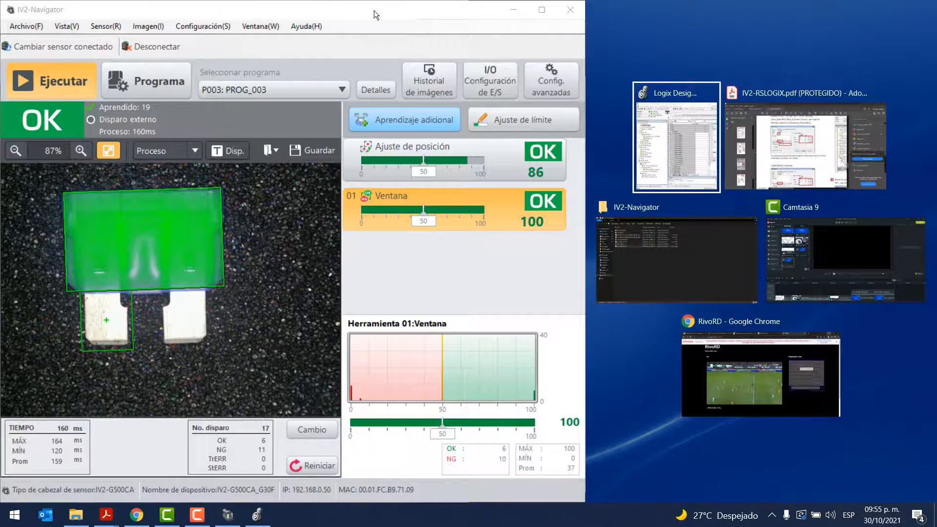
left_click(375, 14)
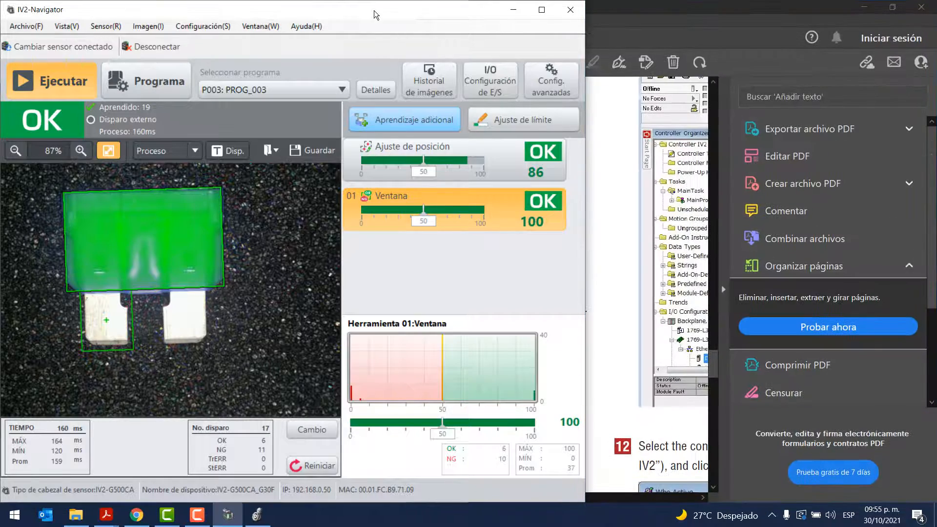
key("super+Right")
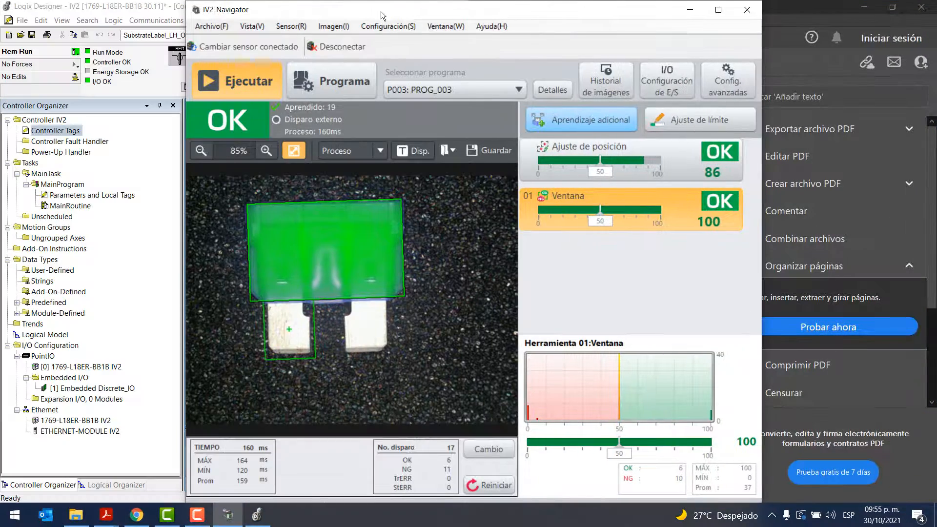
key("super+Right")
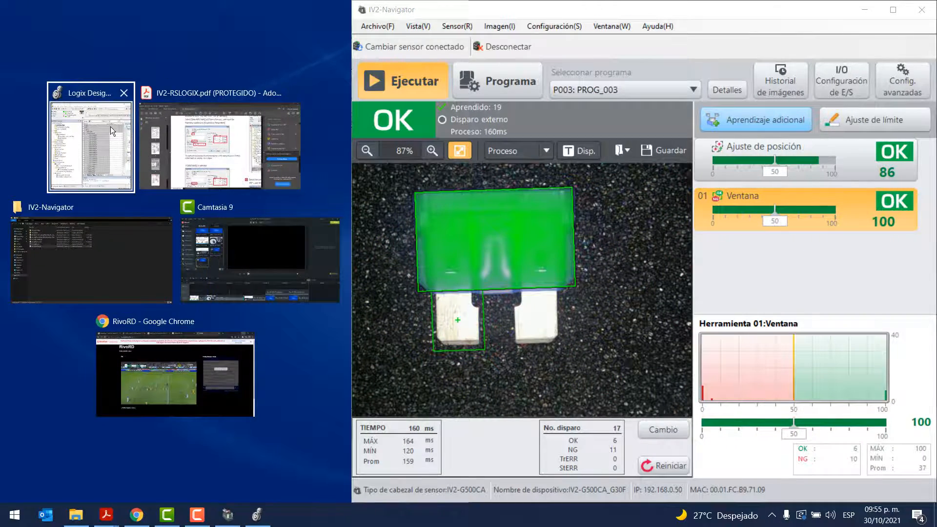
left_click(110, 127)
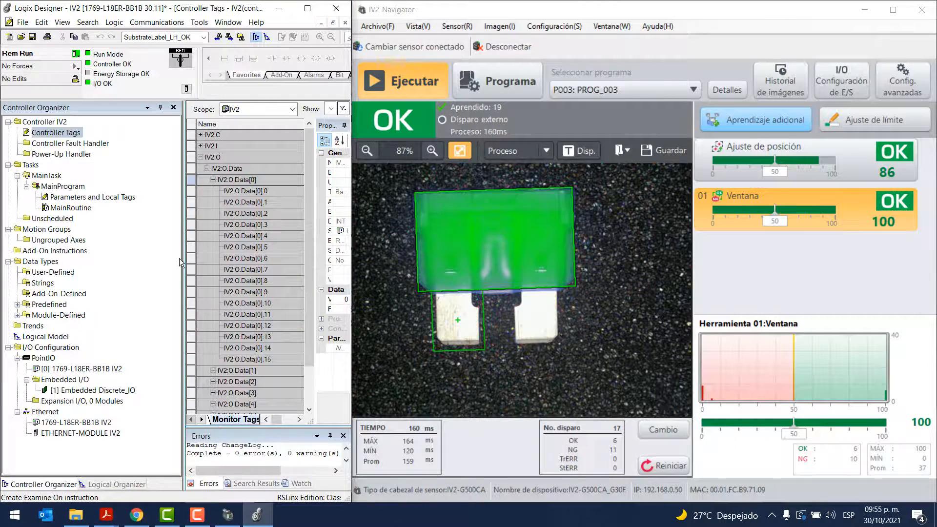
Narrow the Controller Organizer to expose the tag values, and set the trigger request bit IV2:O.Data[0].0 to 1
left_click_drag(181, 262, 97, 261)
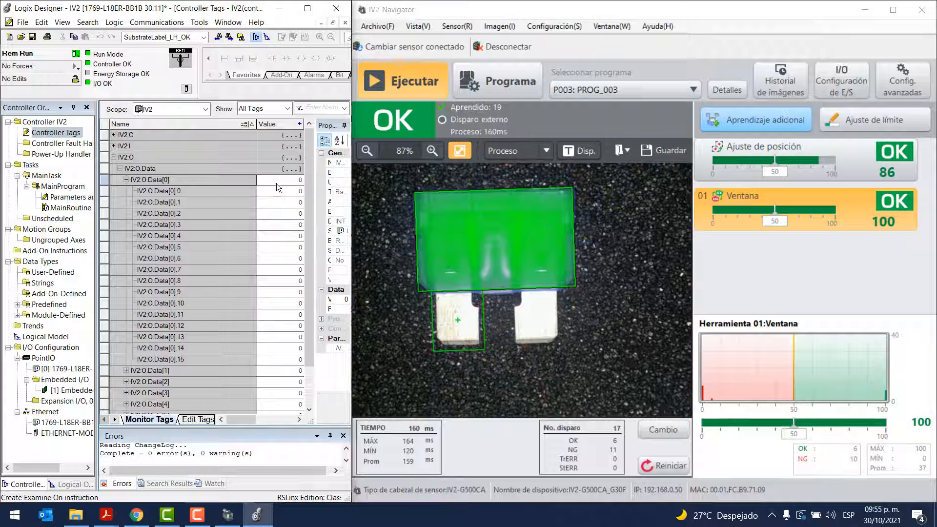
left_click(283, 194)
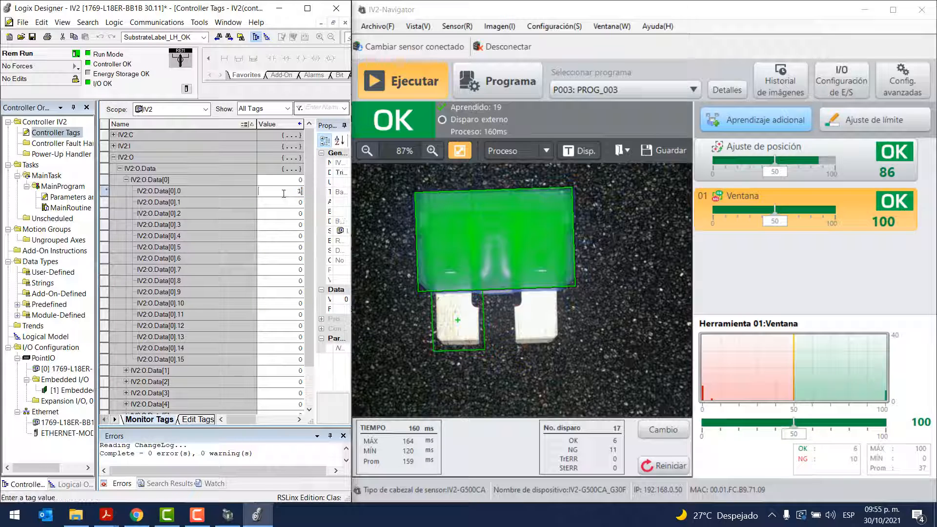
key("Return")
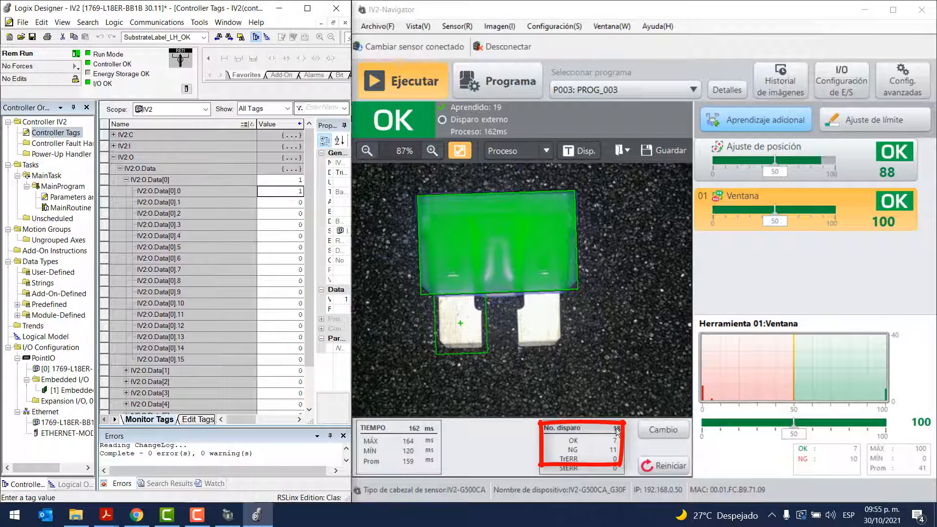
Retrigger the sensor three times by resetting IV2:O.Data[0].0 to 0 and setting it back to 1 each time
type("0")
key("Return")
type("1")
key("Return")
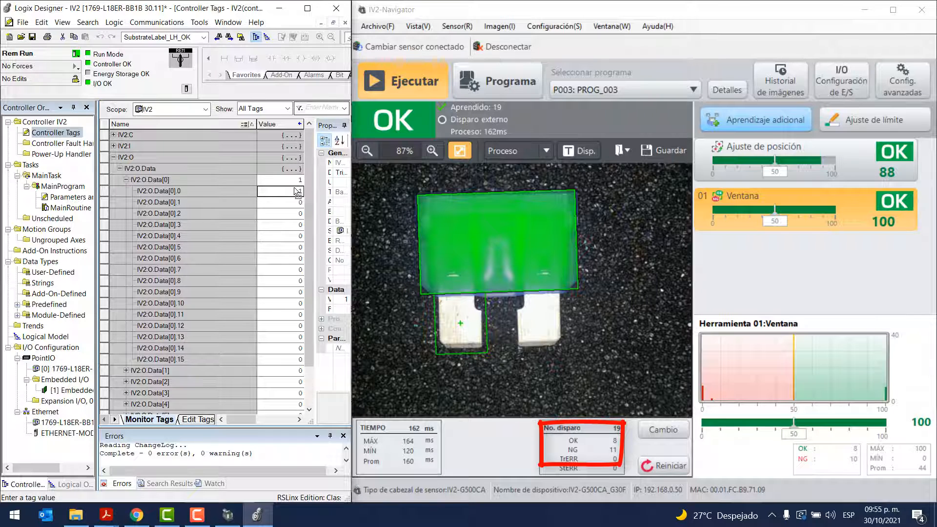
left_click(295, 190)
type("0")
key("Return")
left_click(294, 191)
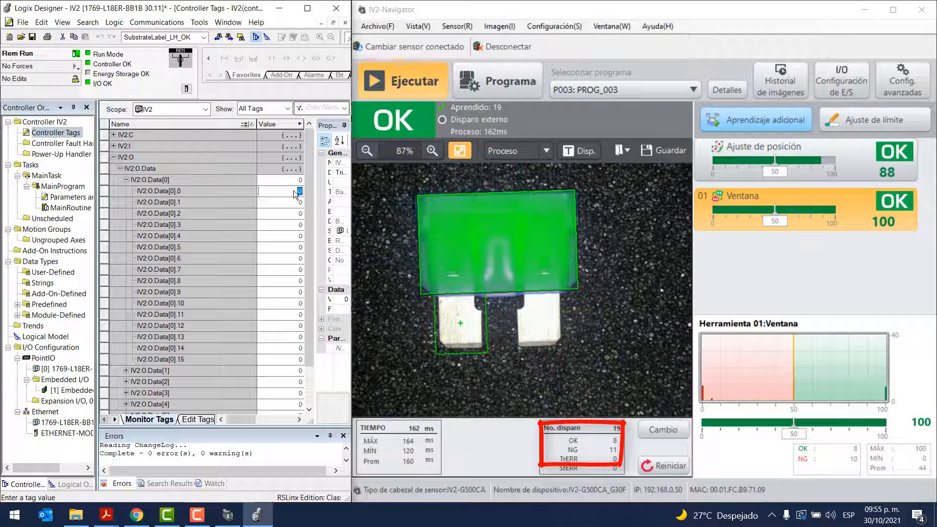
type("1")
key("Return")
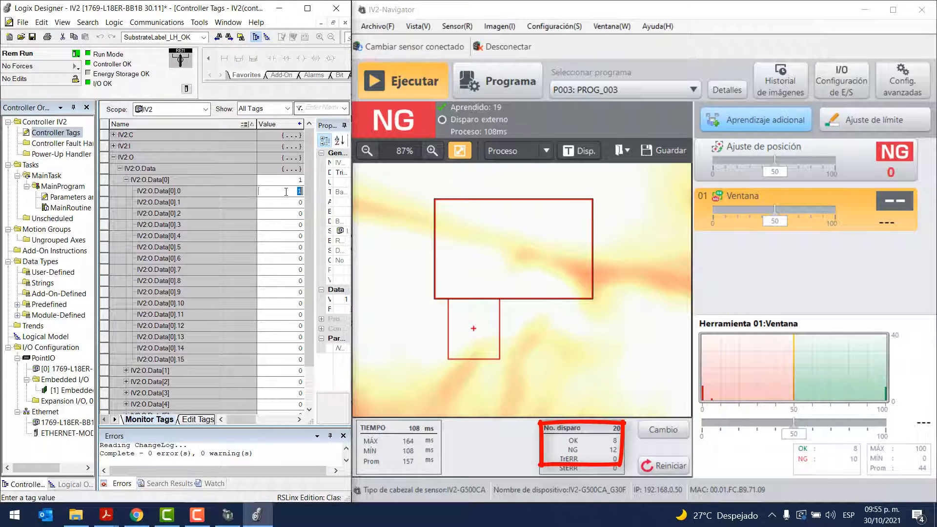
type("01")
key("Return")
Maximize Logix Designer, review the request bit descriptions of IV2:O.Data[0], and collapse the IV2:O tag
left_click(308, 9)
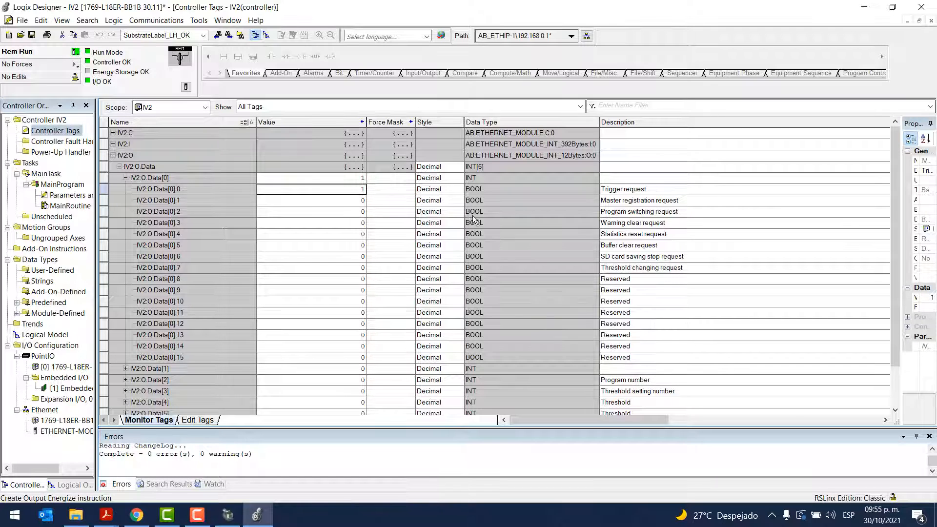
scroll(156, 270, "down", 2)
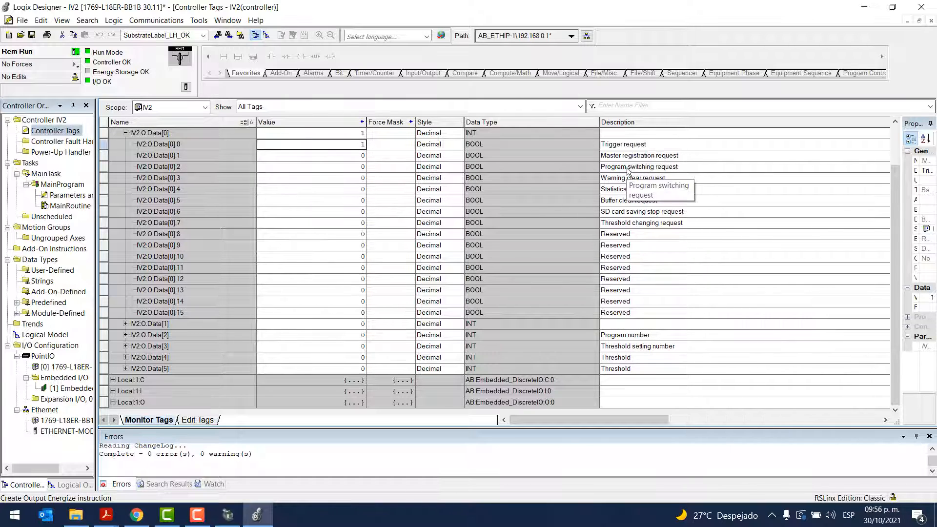
scroll(498, 247, "up", 2)
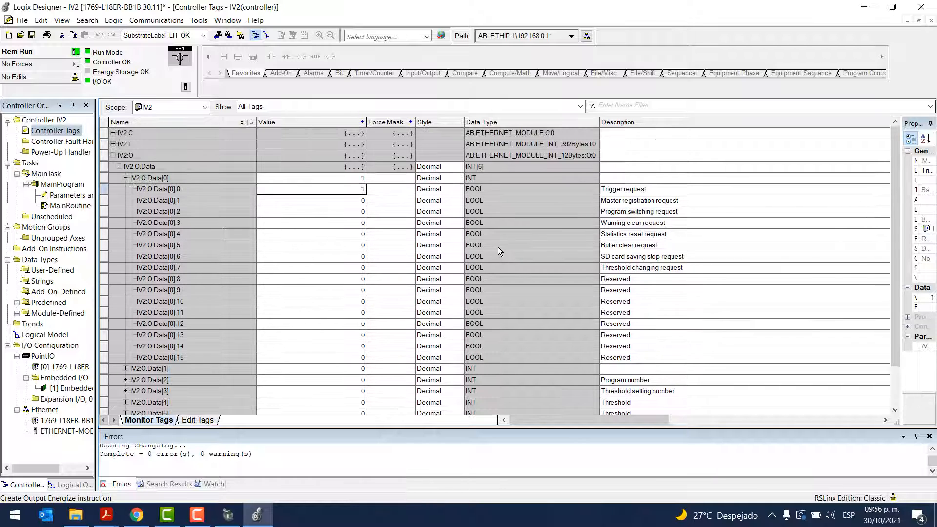
left_click(125, 177)
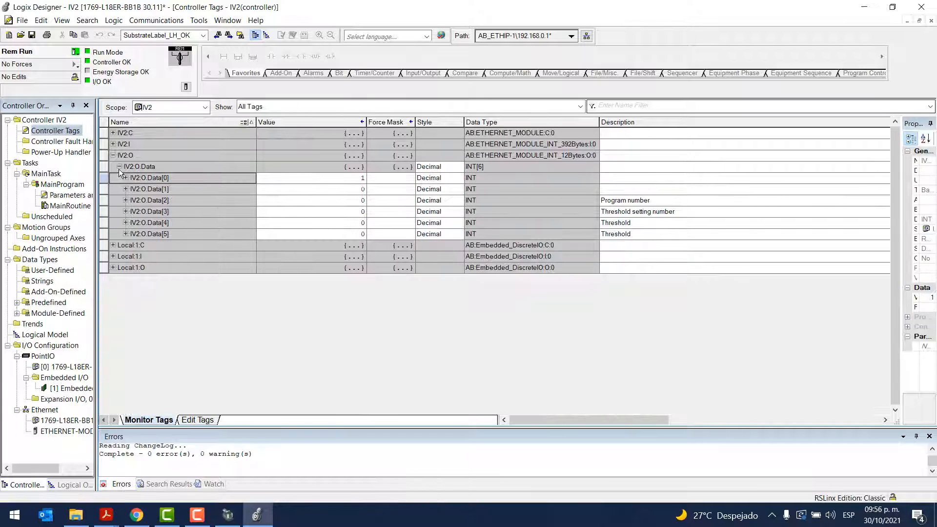
left_click(119, 167)
left_click(114, 156)
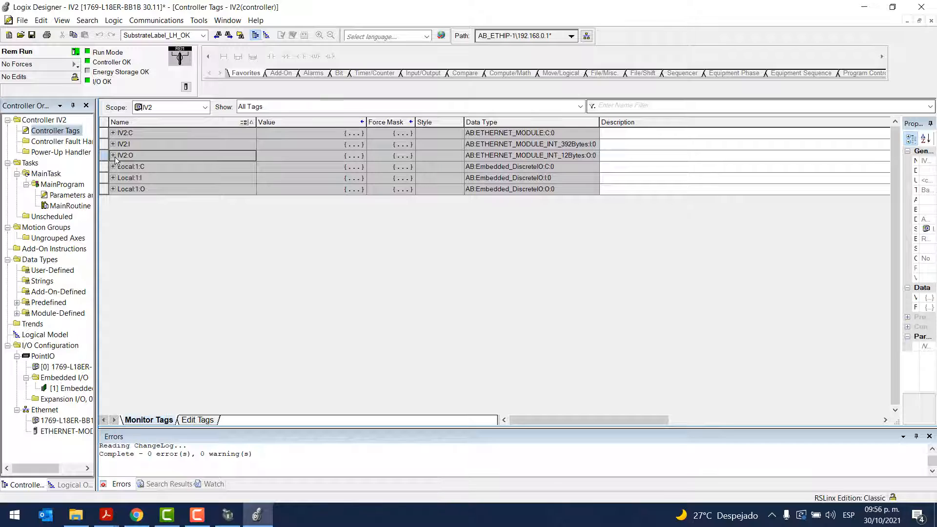
Add a rung to MainRoutine with an Examine On contact that uses the operand Trigger
double_click(61, 206)
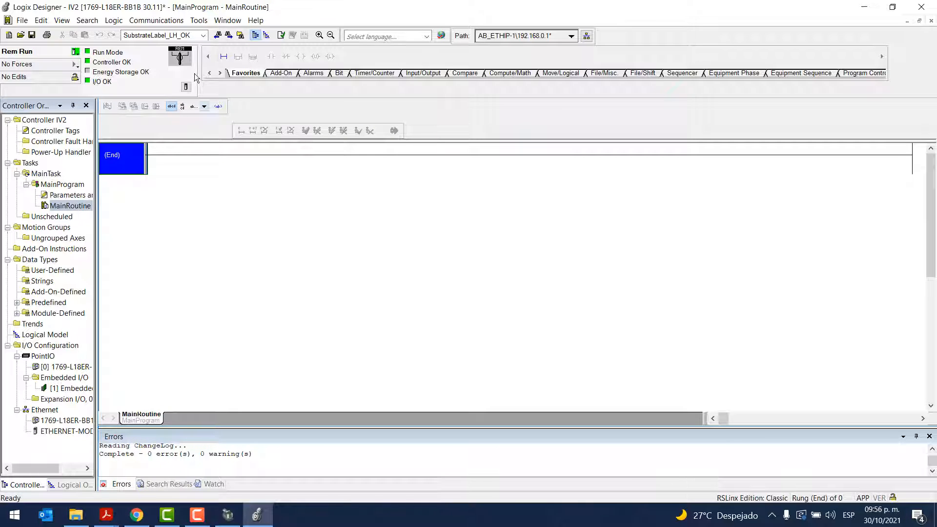
left_click(223, 56)
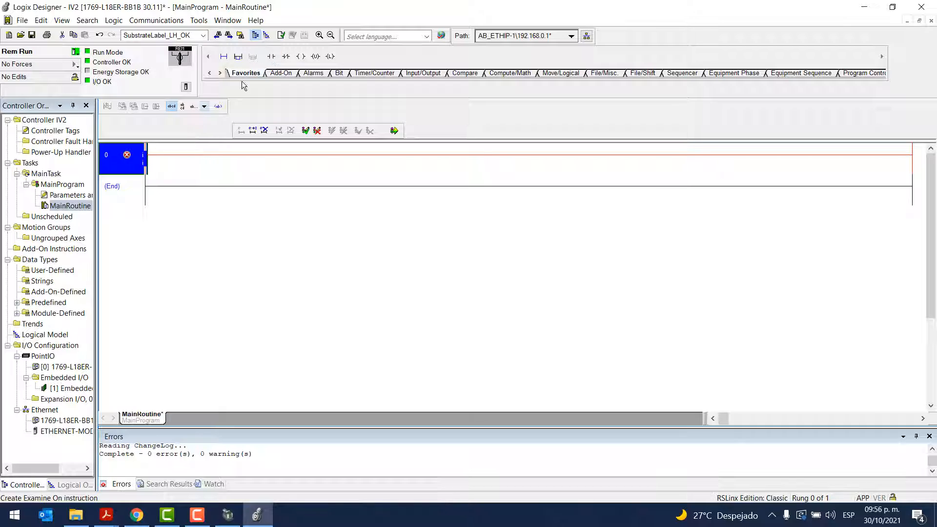
left_click(273, 57)
double_click(174, 149)
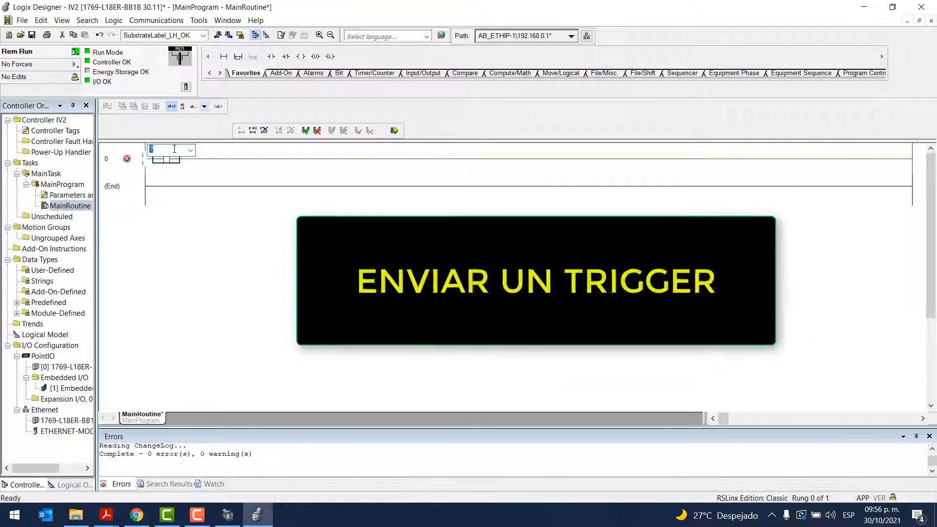
key("Caps_Lock")
type("Tr")
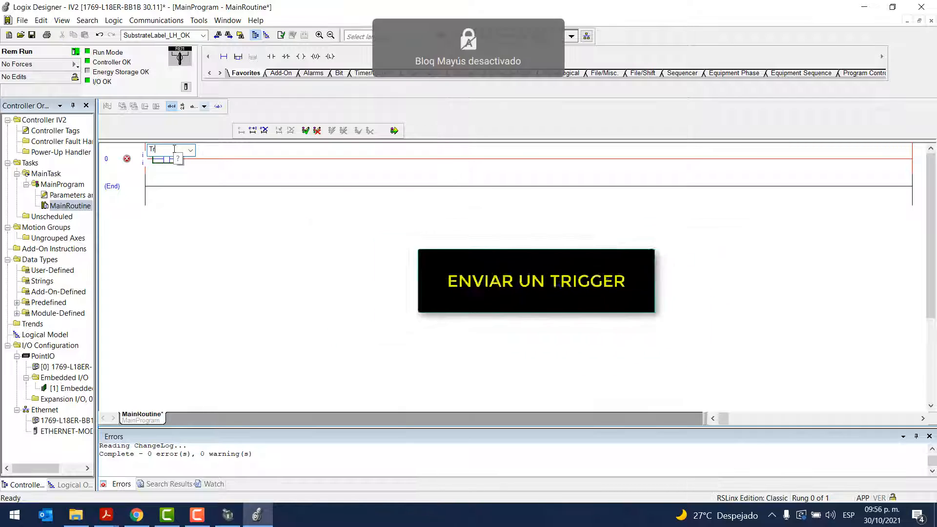
type("igger")
key("Return")
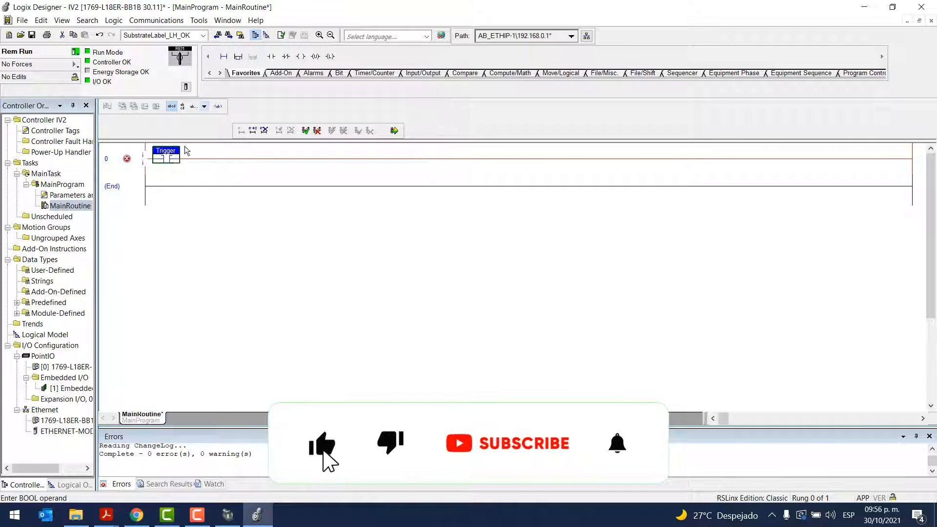
Create the tag Trigger as a base BOOL tag in the IV2 controller scope
right_click(161, 152)
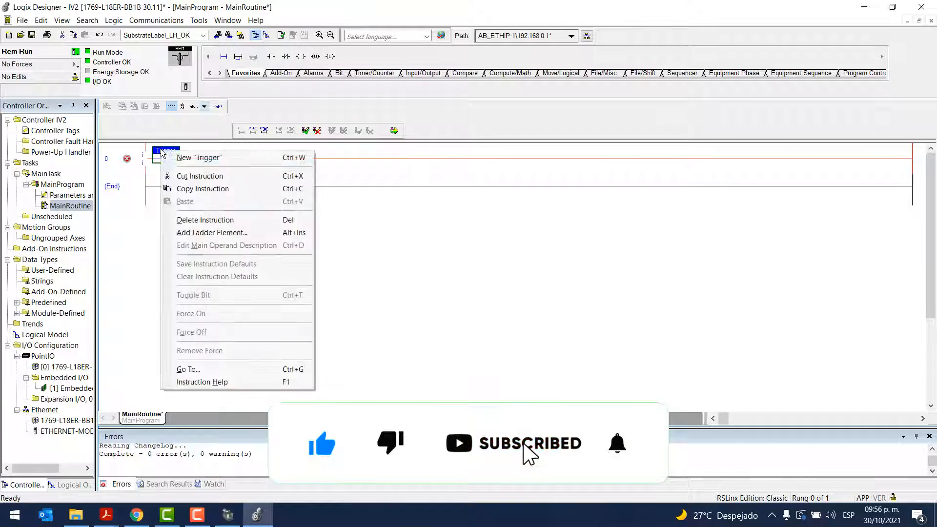
left_click(196, 161)
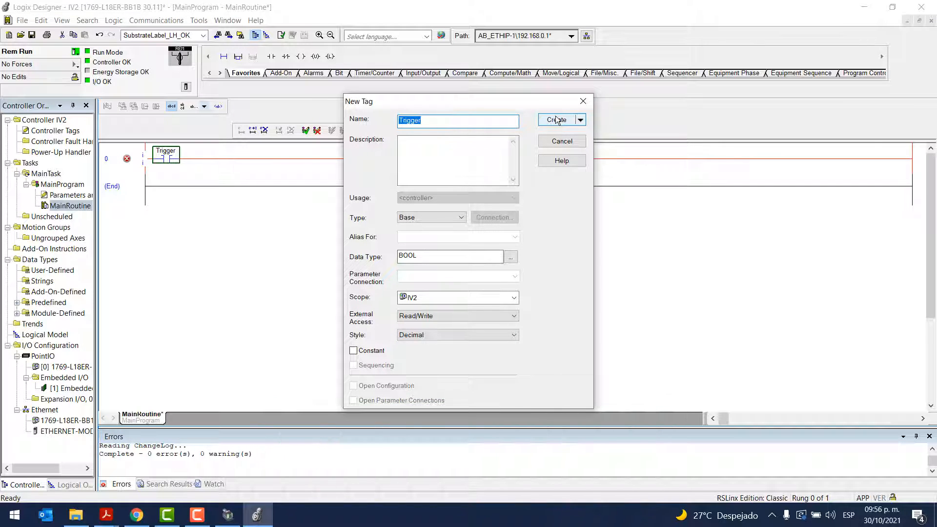
left_click(556, 122)
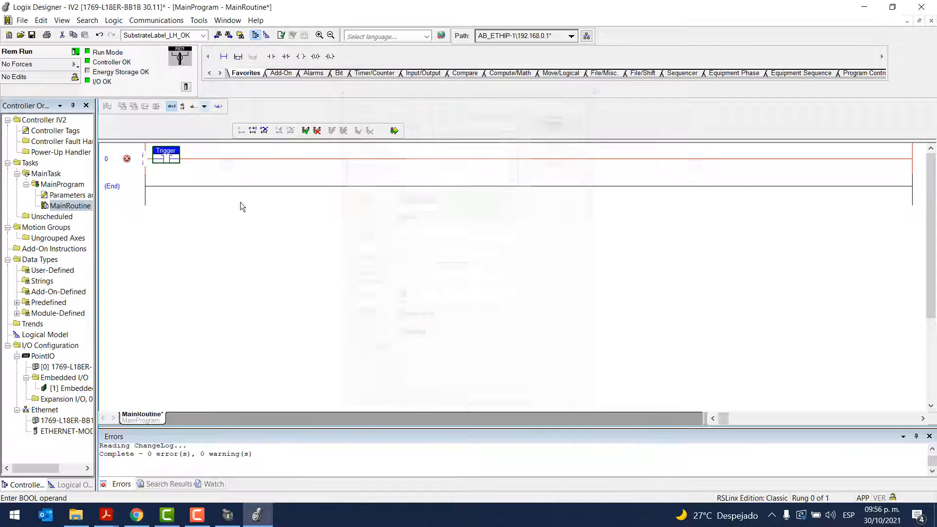
Expand IV2:O.Data[0] in the controller tags and copy the name of its trigger request bit, IV2:O.Data[0].0
double_click(58, 132)
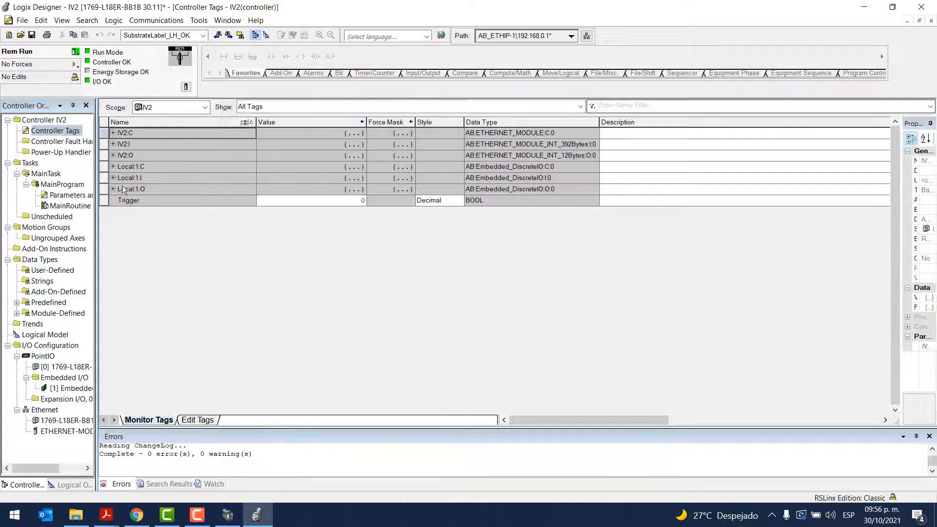
left_click(114, 156)
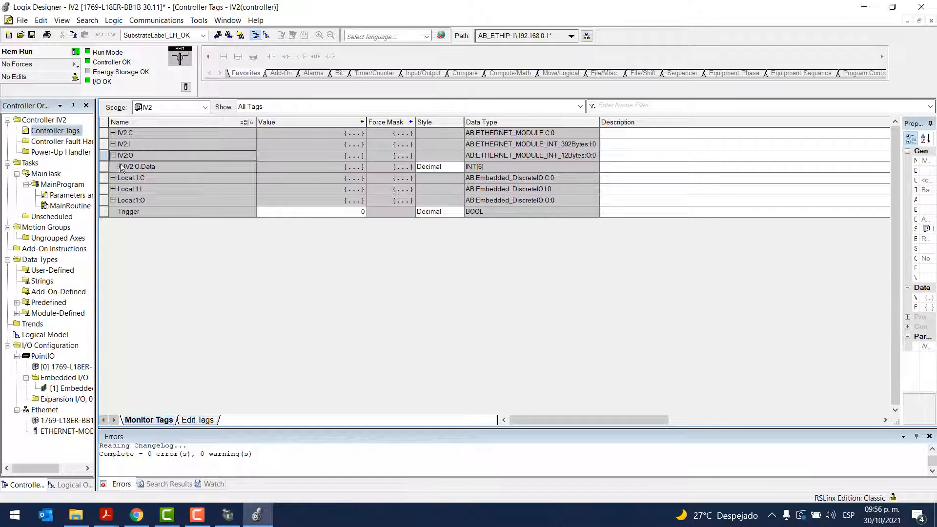
left_click(119, 167)
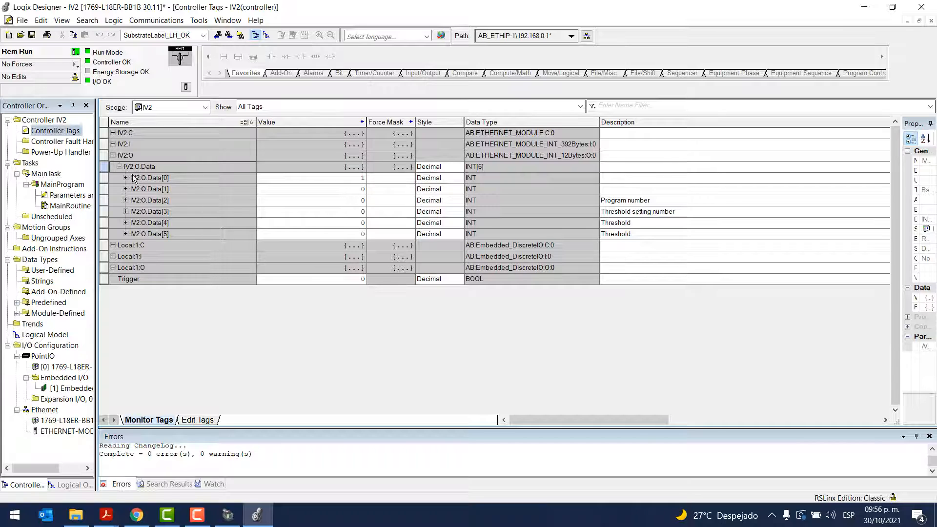
left_click(156, 201)
left_click(170, 214)
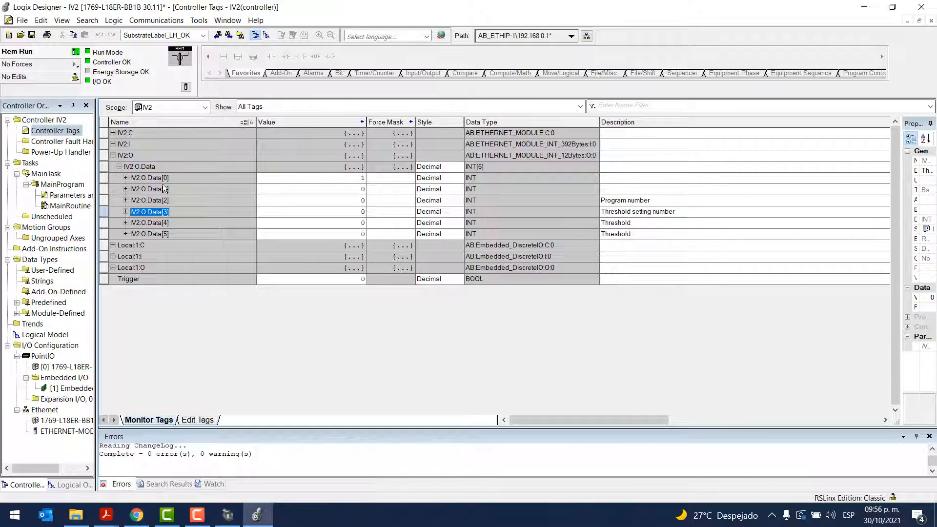
left_click_drag(104, 175, 102, 190)
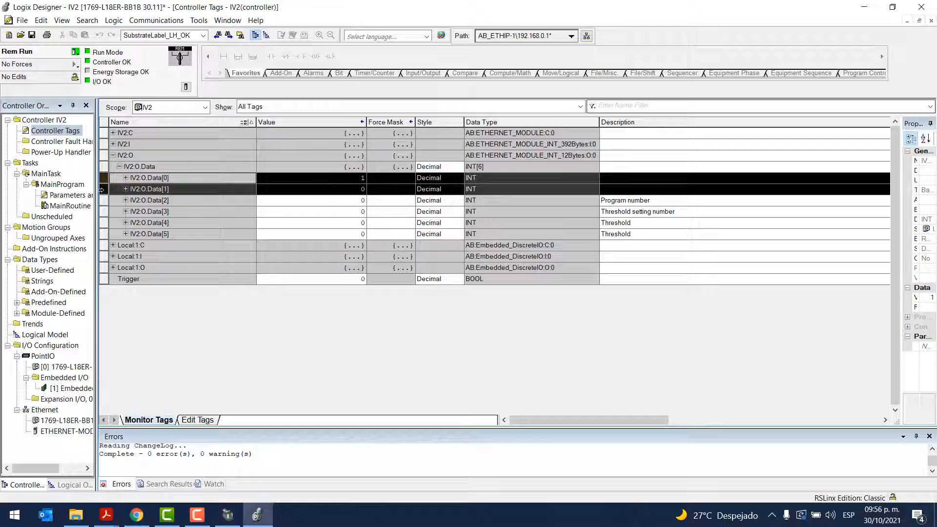
left_click(126, 177)
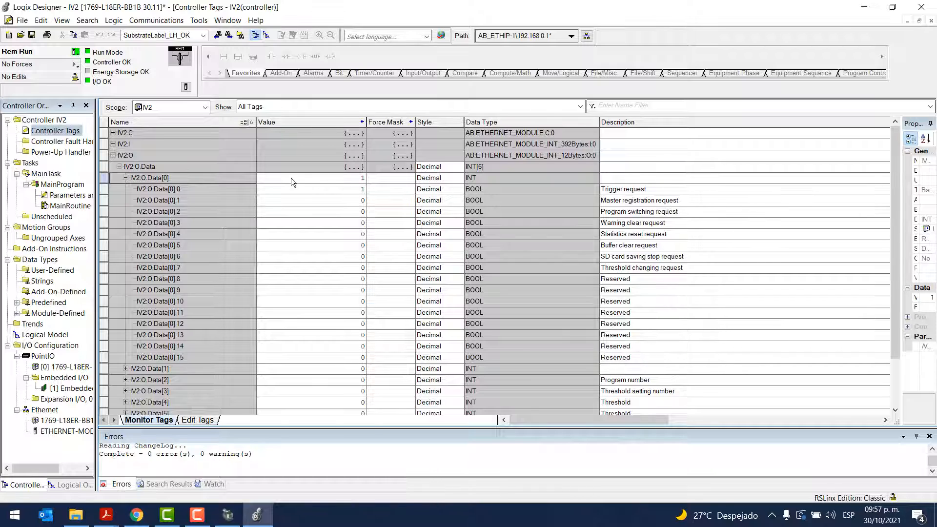
double_click(209, 189)
key("ctrl+c")
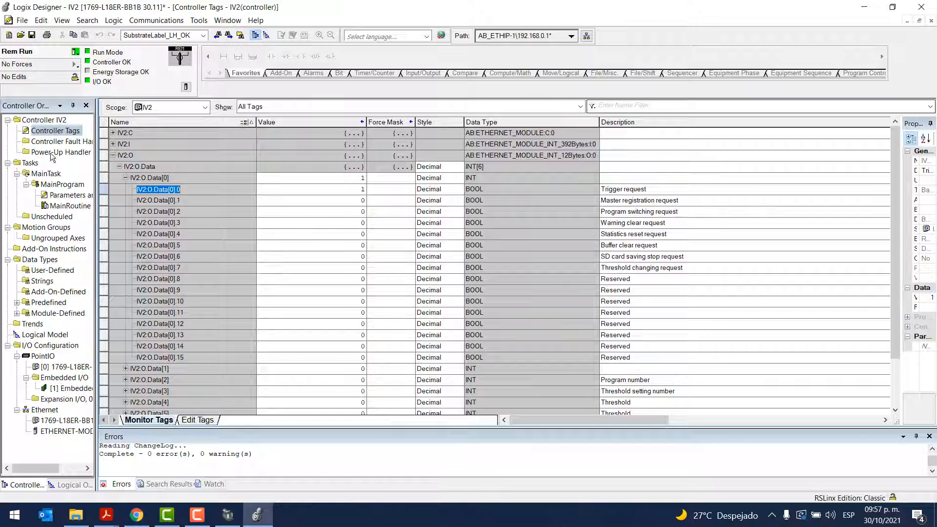
Add an Output Energize coil for IV2:O.Data[0].0 to rung 0 of MainRoutine
double_click(53, 206)
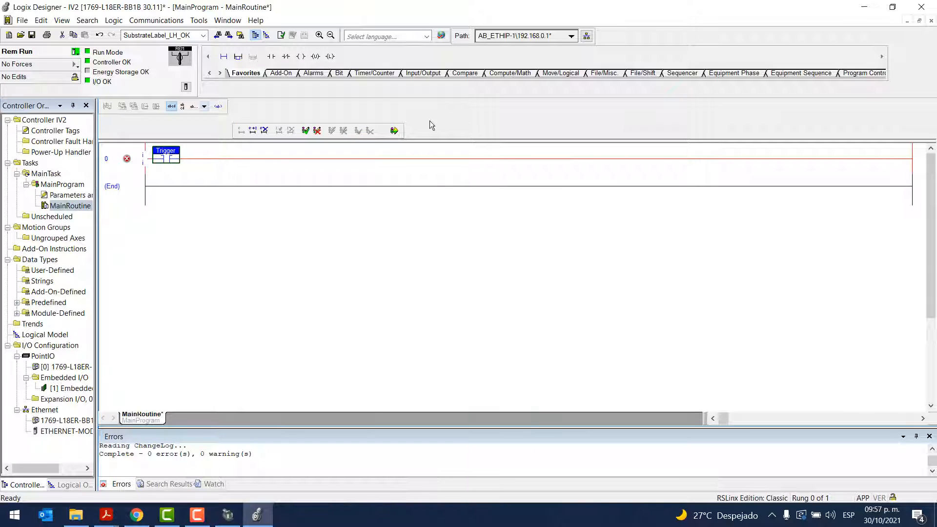
left_click(301, 57)
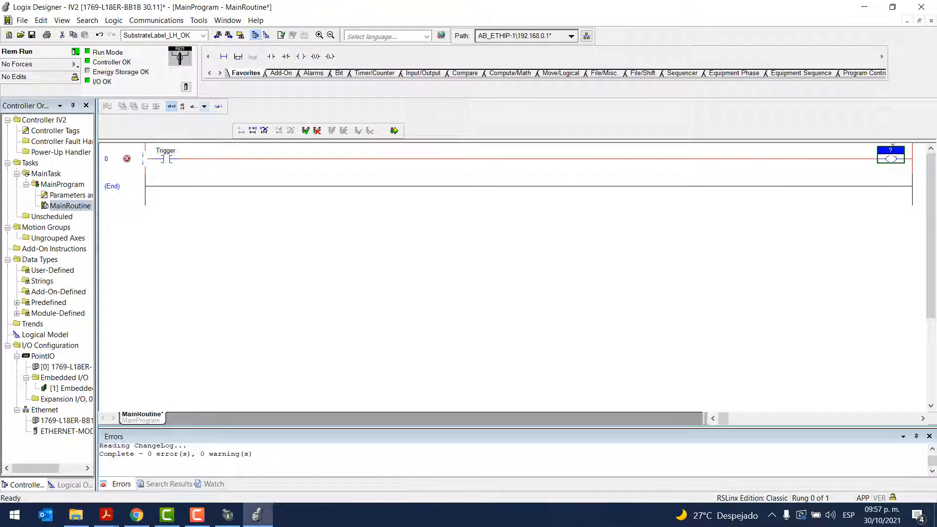
double_click(892, 148)
key("ctrl+v")
key("Return")
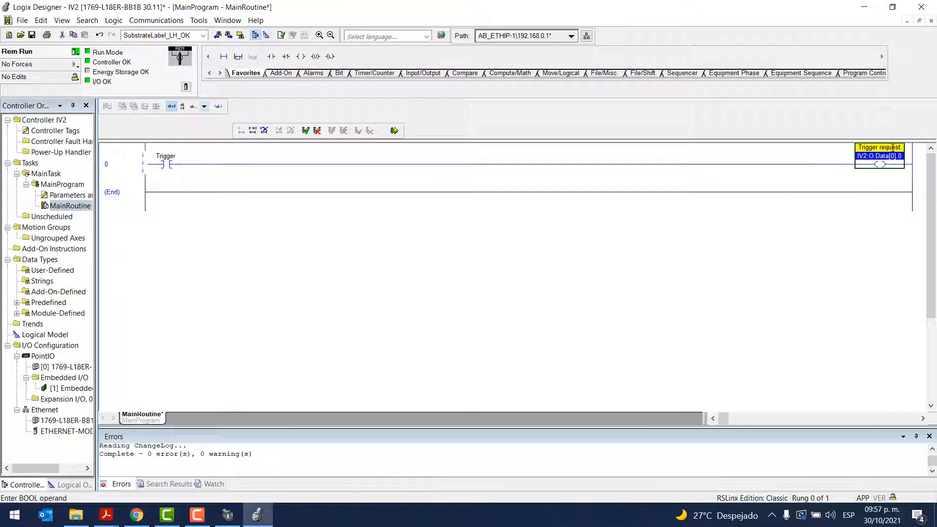
Add a branch around the Trigger contact with an Examine On contact for IV2:O.Data[0].0 as a seal-in
left_click(172, 164)
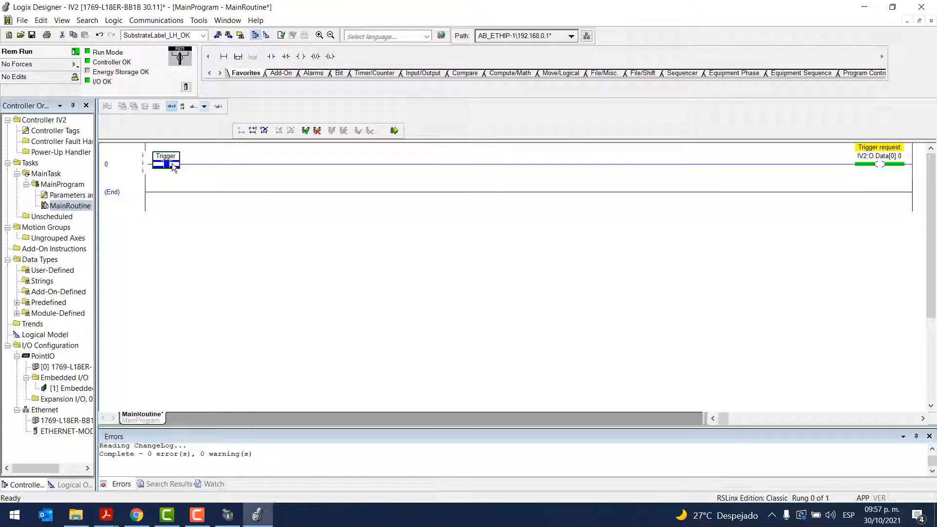
left_click(237, 57)
left_click_drag(166, 165, 194, 169)
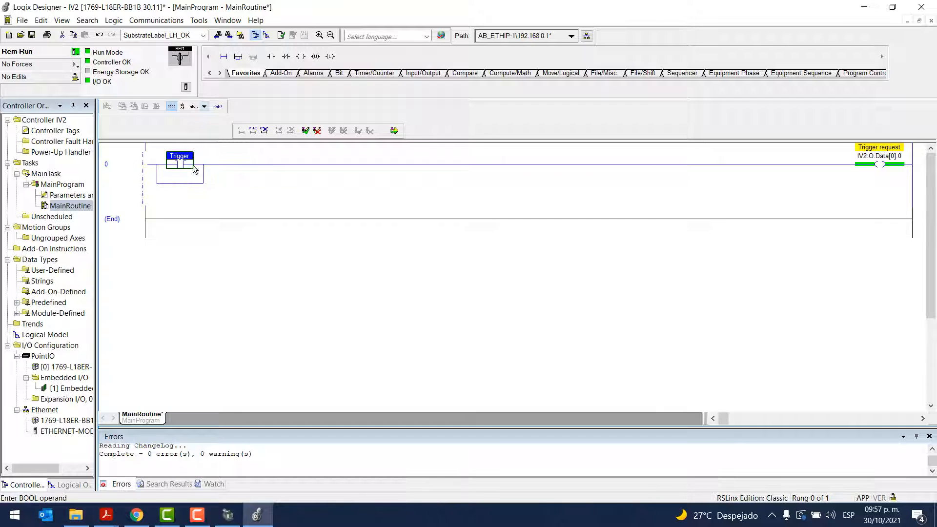
left_click(178, 183)
left_click(271, 56)
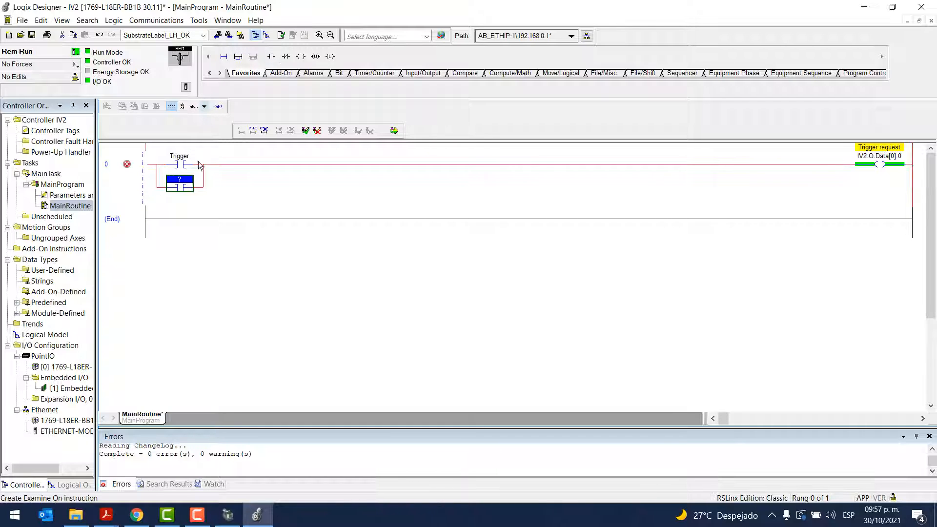
double_click(184, 177)
type("IV2:O.Data[0].0")
left_click(226, 235)
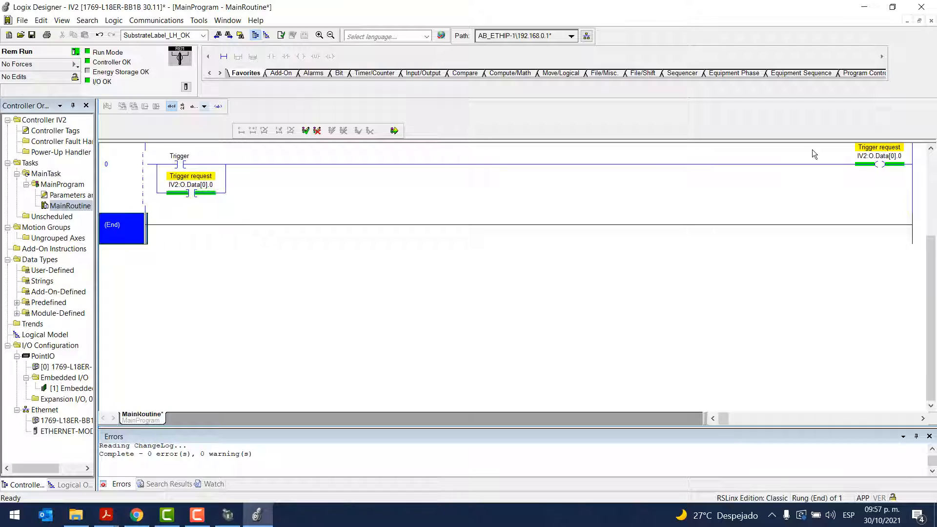
Insert an Examine Off contact in rung 0 directly after the Trigger and seal-in branch
left_click(879, 156)
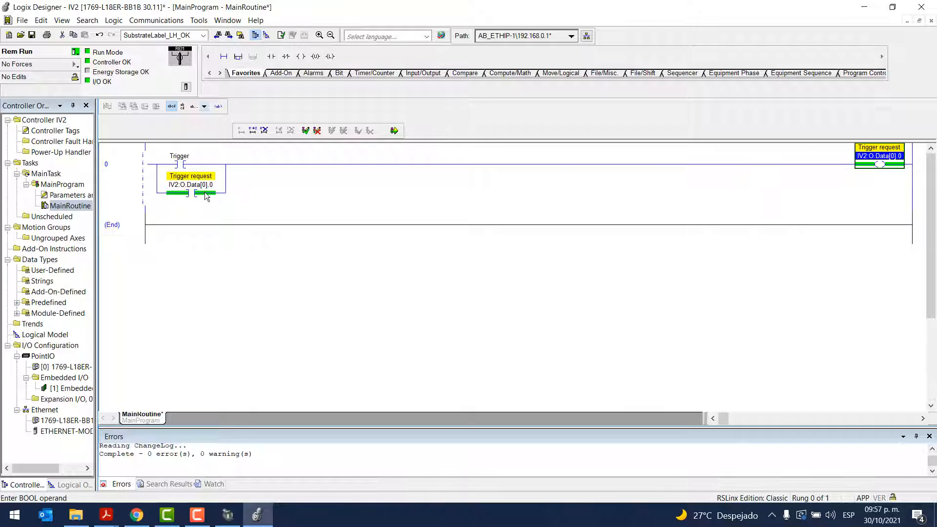
left_click(207, 196)
left_click(225, 178)
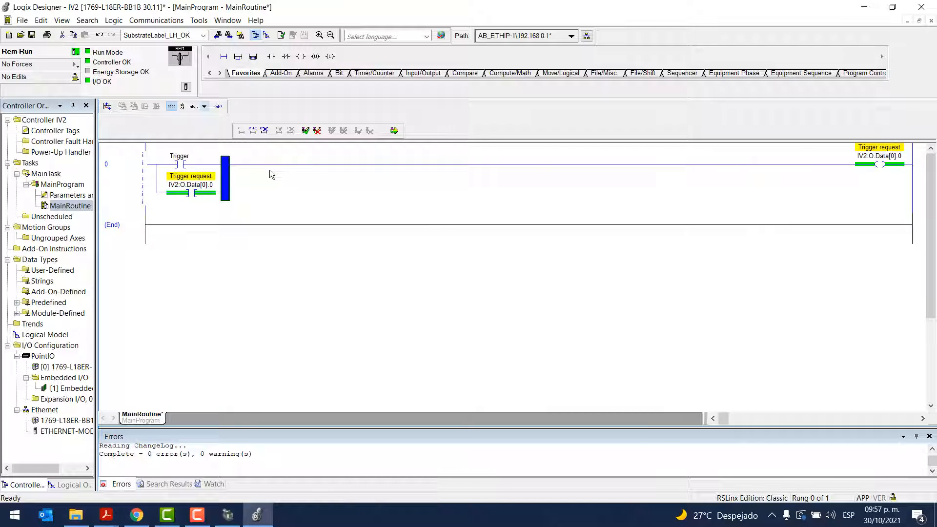
left_click(286, 58)
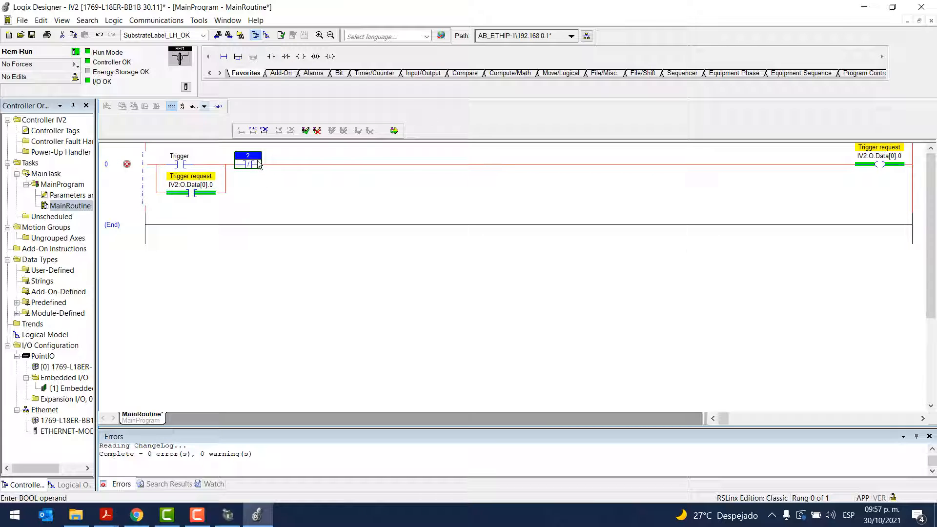
Expand IV2:I.Data[0] in the controller tags and copy the name of its trigger response bit, IV2:I.Data[0].0
double_click(73, 131)
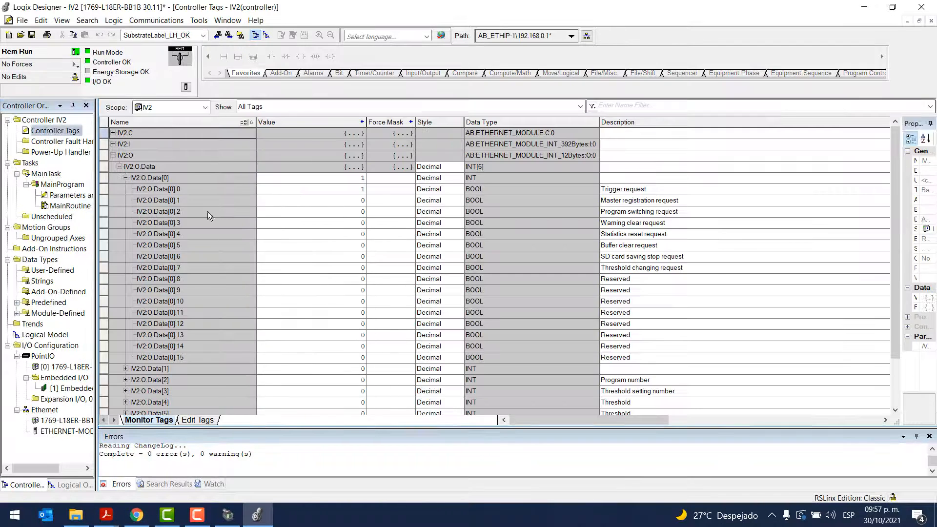
left_click(114, 144)
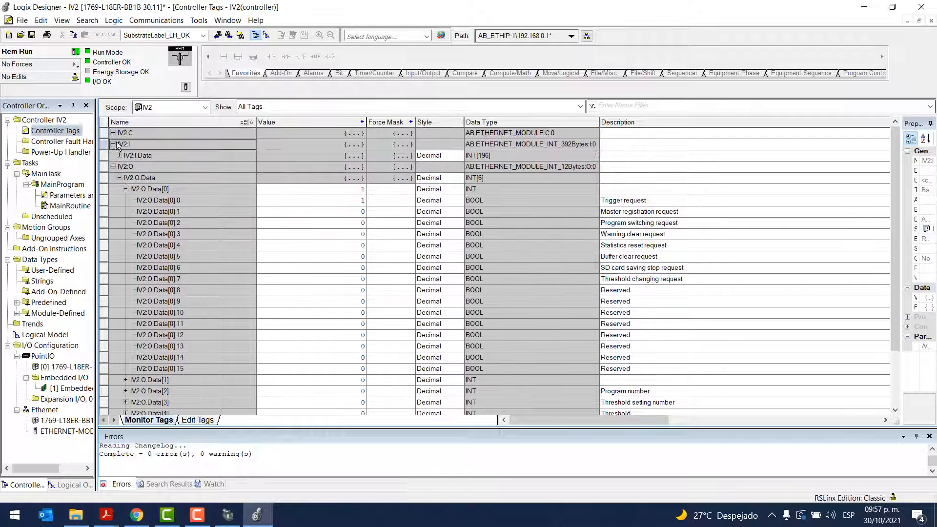
left_click(119, 155)
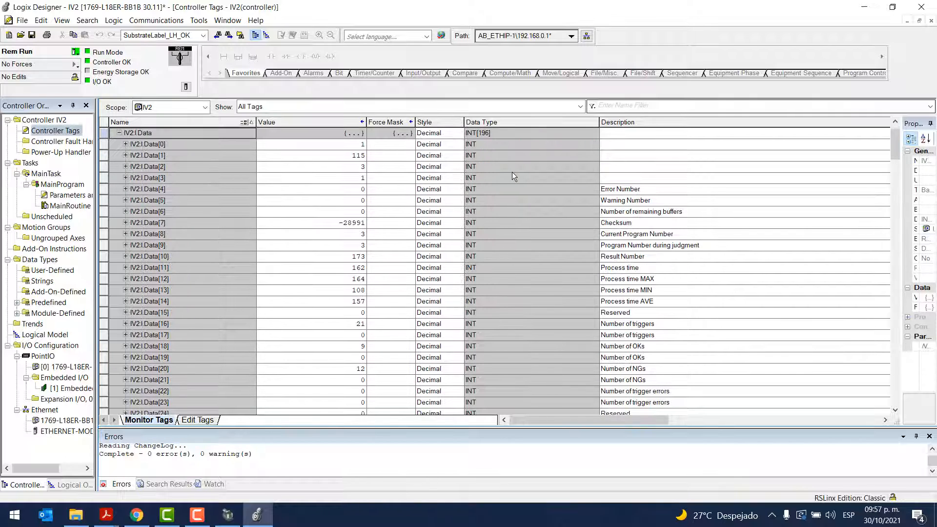
left_click(126, 144)
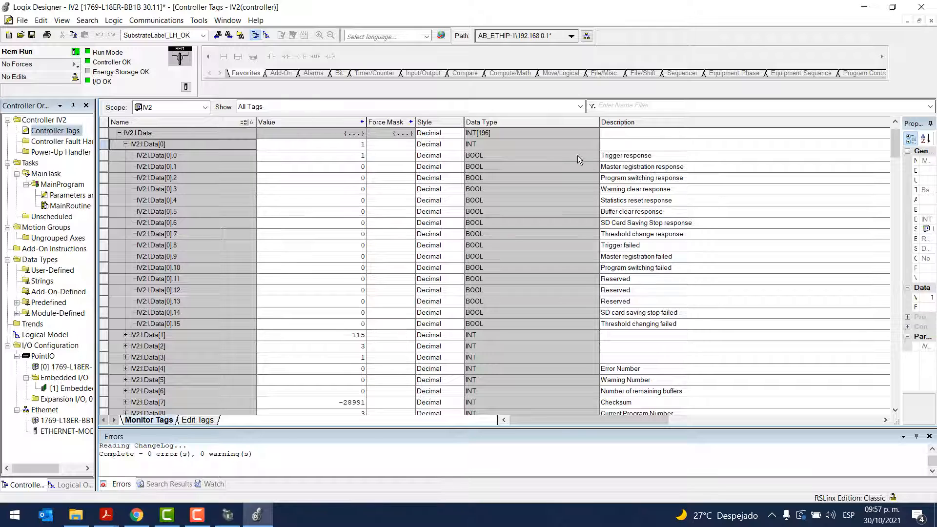
left_click(658, 155)
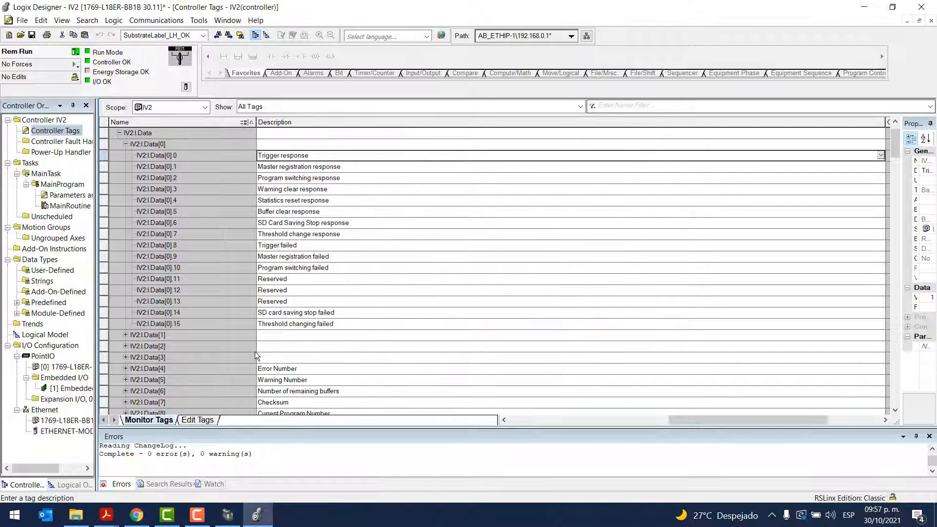
left_click(635, 420)
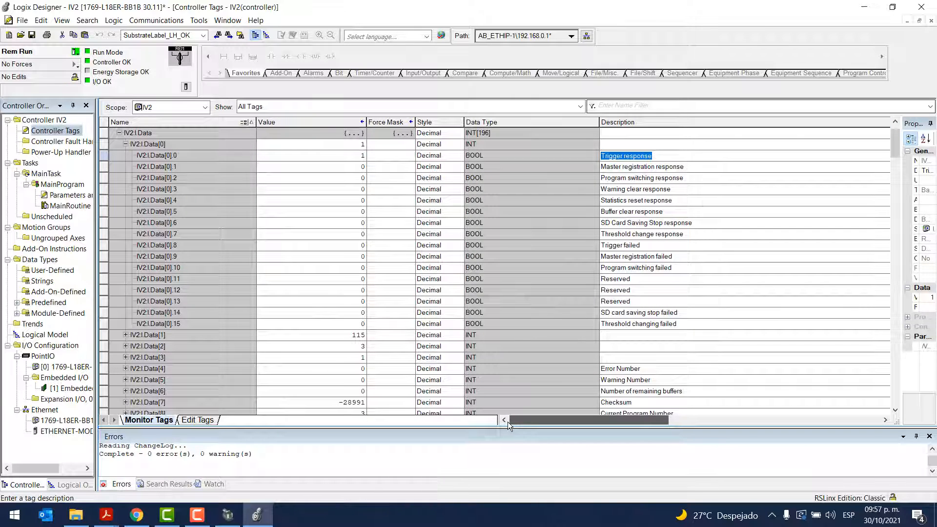
left_click(188, 156)
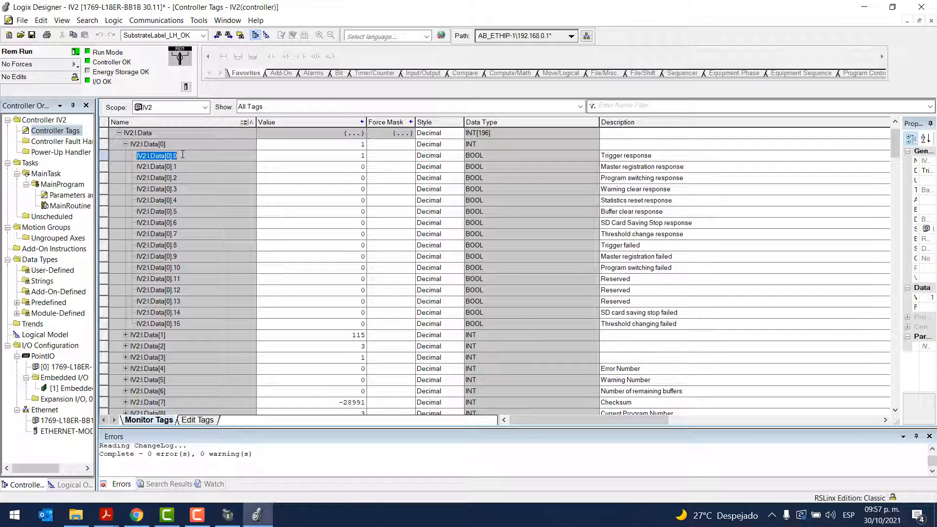
Assign IV2:I.Data[0].0 to the new Examine Off contact in MainRoutine and finalize all edits in the program
double_click(68, 206)
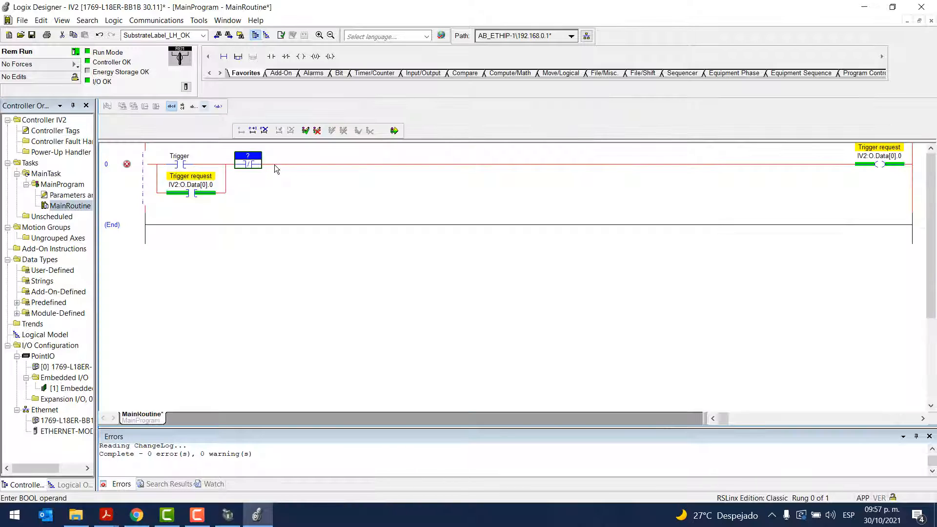
double_click(259, 158)
left_click(274, 218)
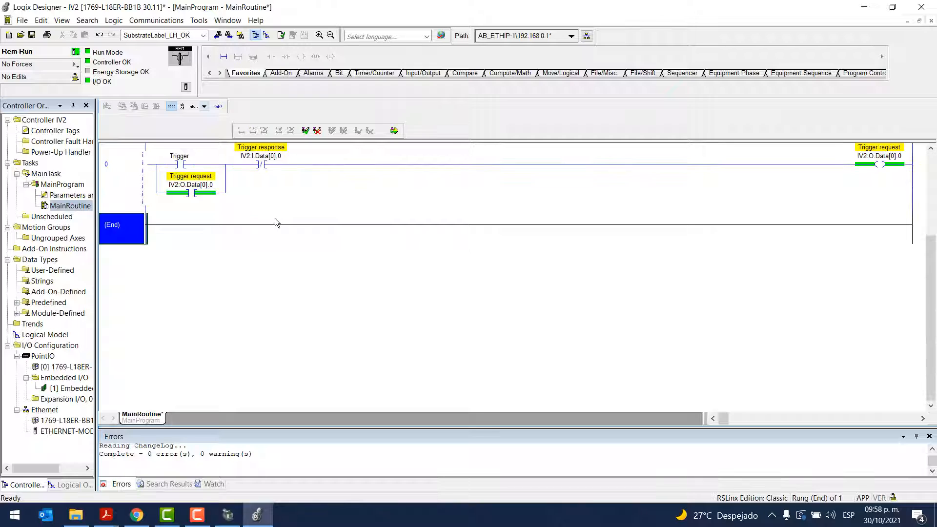
left_click(394, 130)
left_click(394, 393)
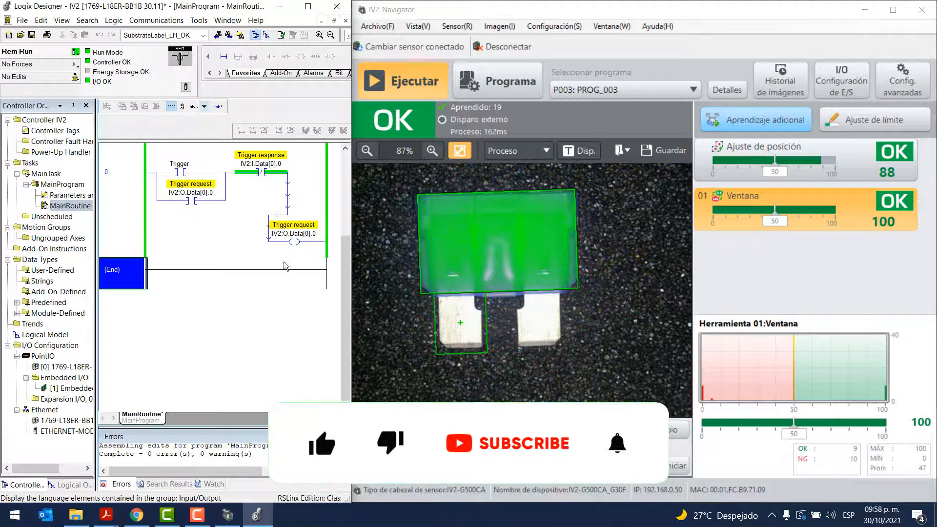
Toggle the Trigger bit in rung 0 to test continuous triggering of the sensor
left_click(181, 172)
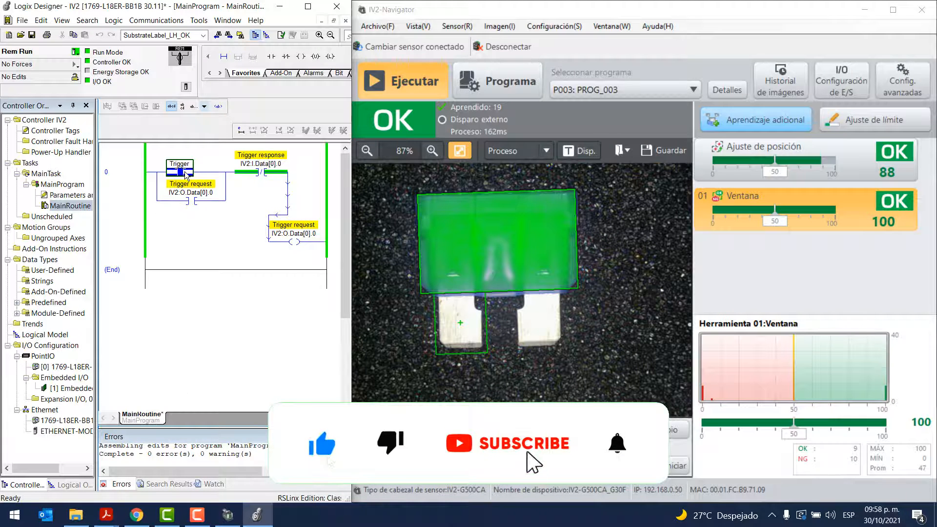
right_click(186, 172)
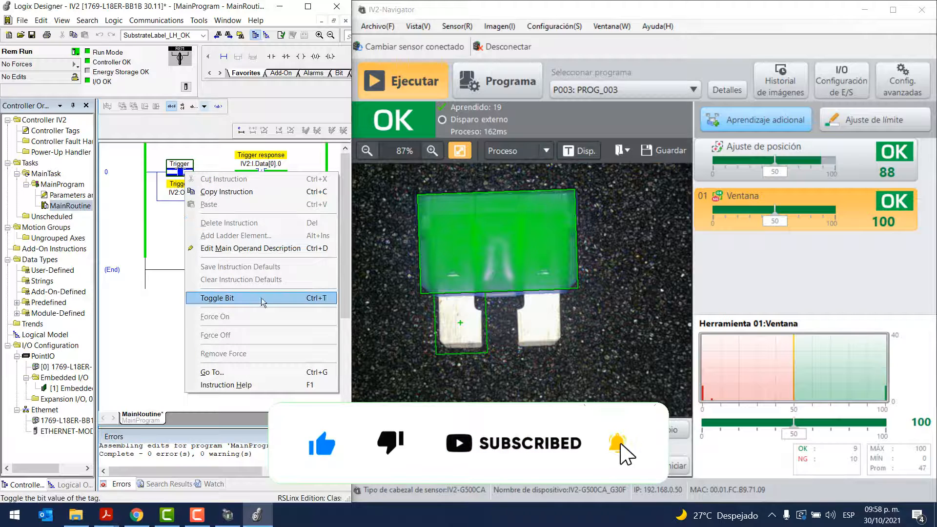
left_click(312, 298)
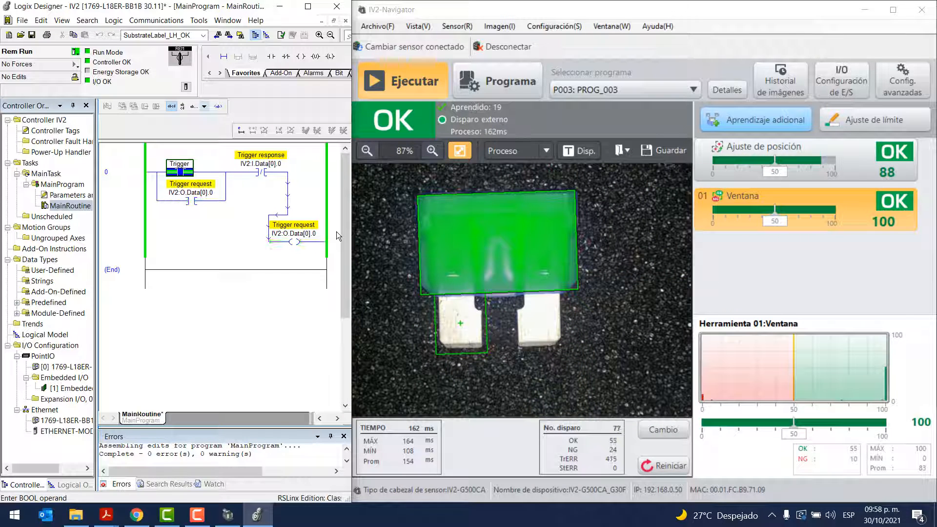
Maximize the ladder editor, start editing rung 0, and insert an ONS instruction right after the Trigger contact
left_click_drag(351, 155, 460, 168)
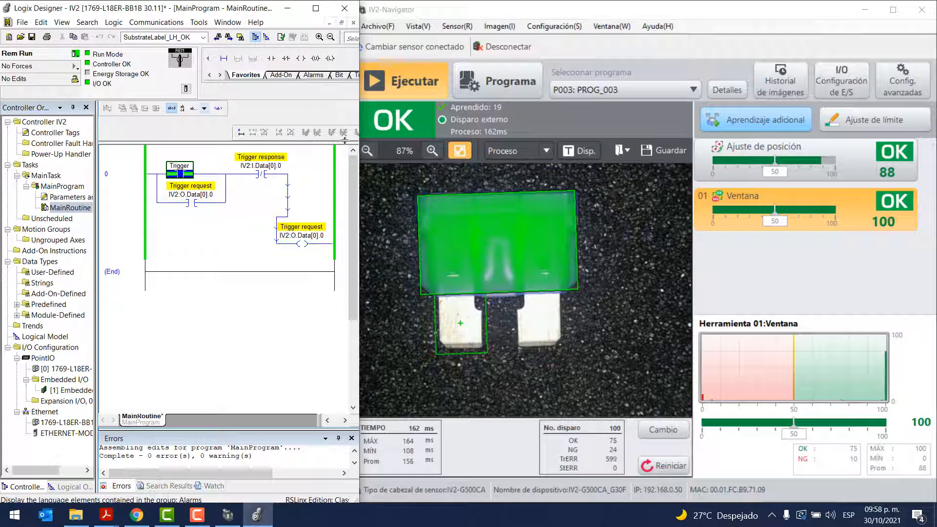
left_click(316, 8)
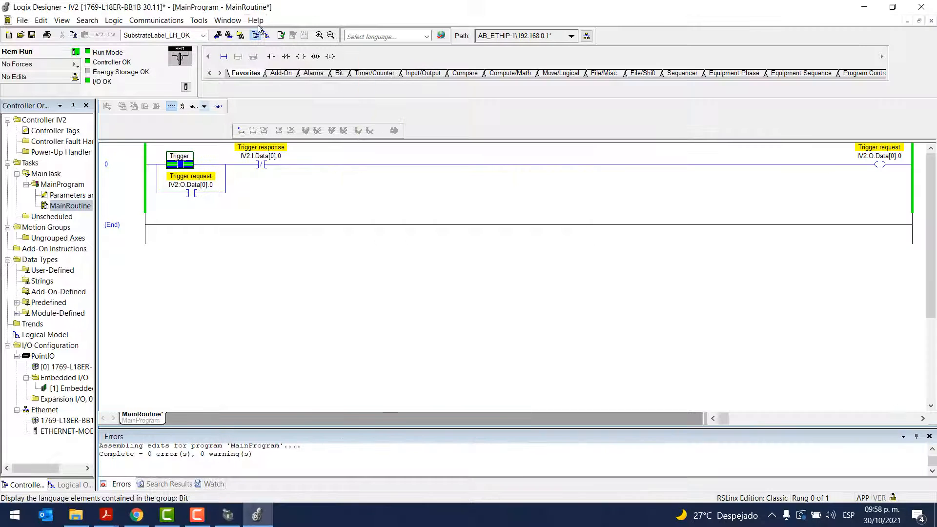
double_click(116, 188)
left_click(179, 164)
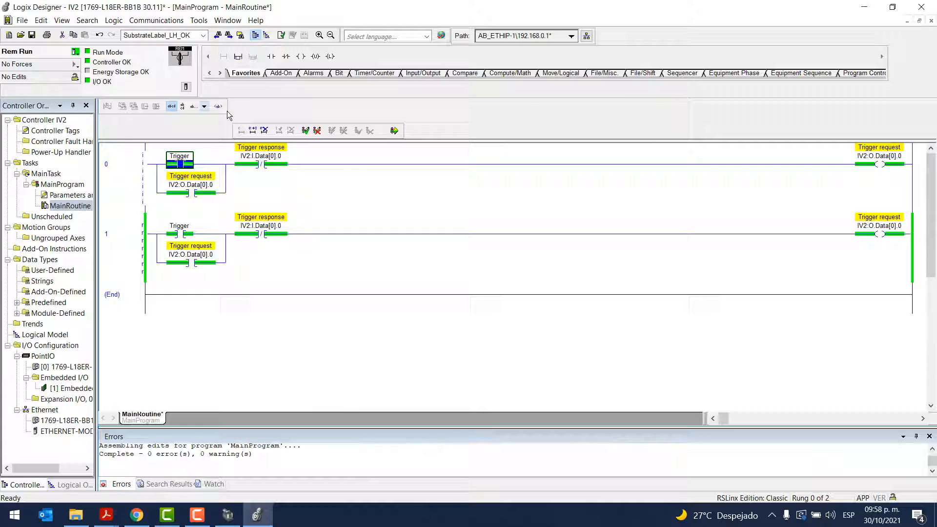
left_click(271, 56)
double_click(215, 164)
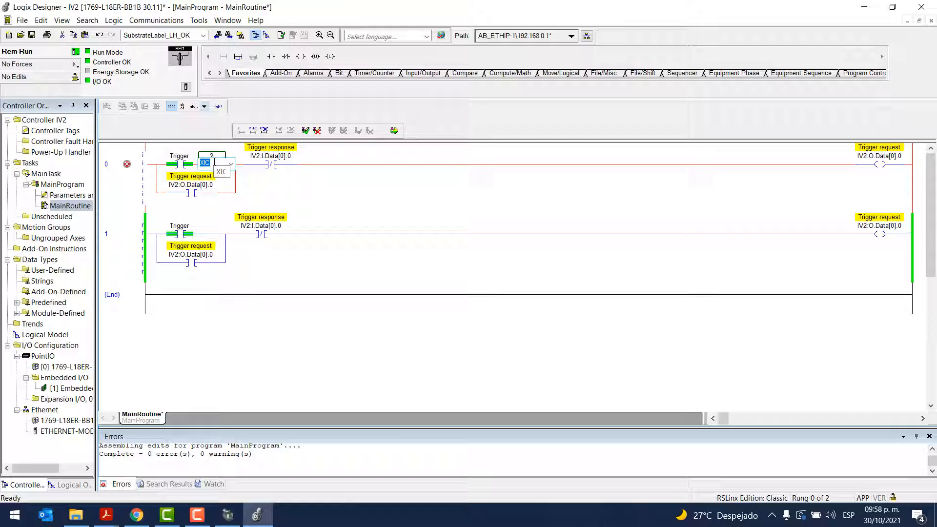
type("ONS")
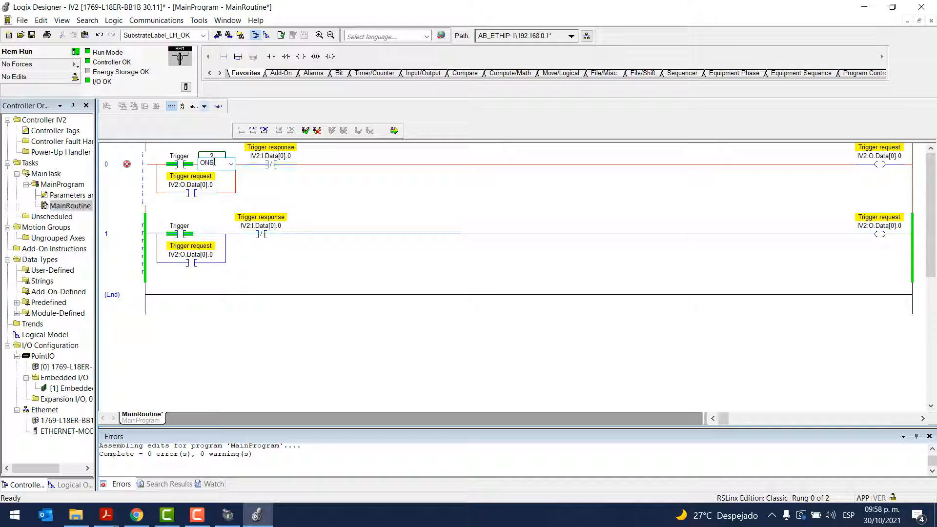
key("Return")
Enter ONS as the one-shot's operand and create it as a base INT tag in the IV2 controller scope
double_click(218, 155)
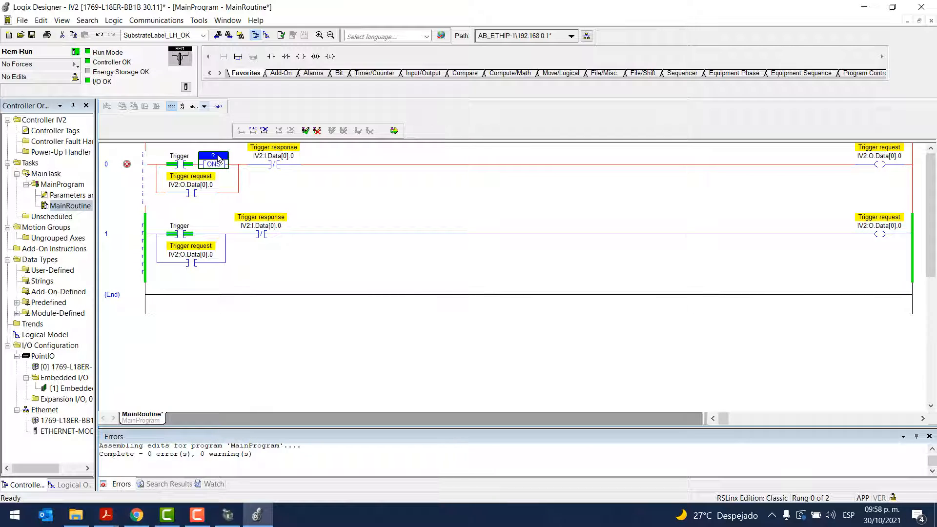
key("Caps_Lock")
type("ONS")
key("Return")
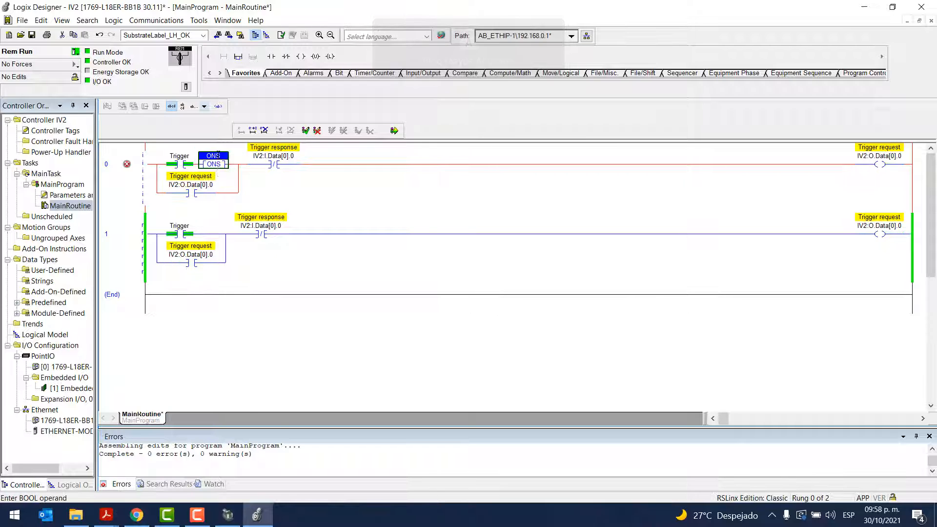
key("ctrl+w")
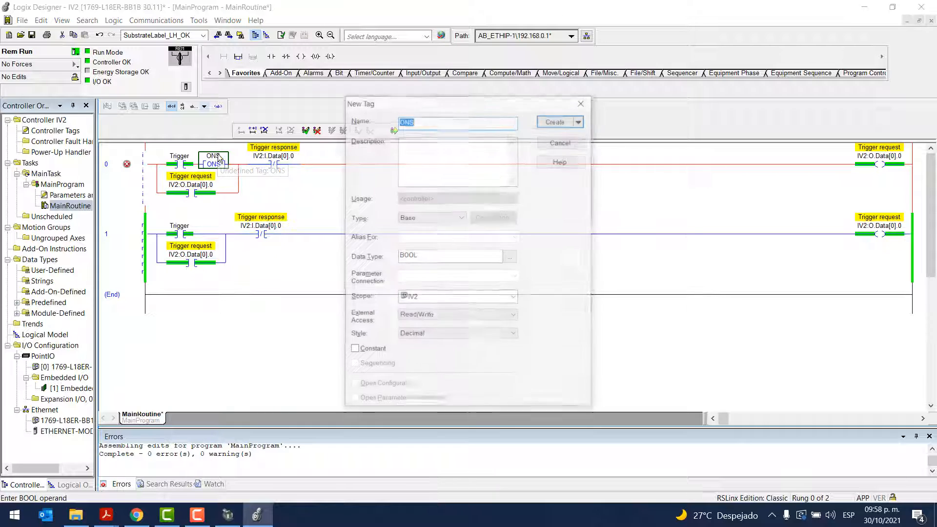
double_click(493, 255)
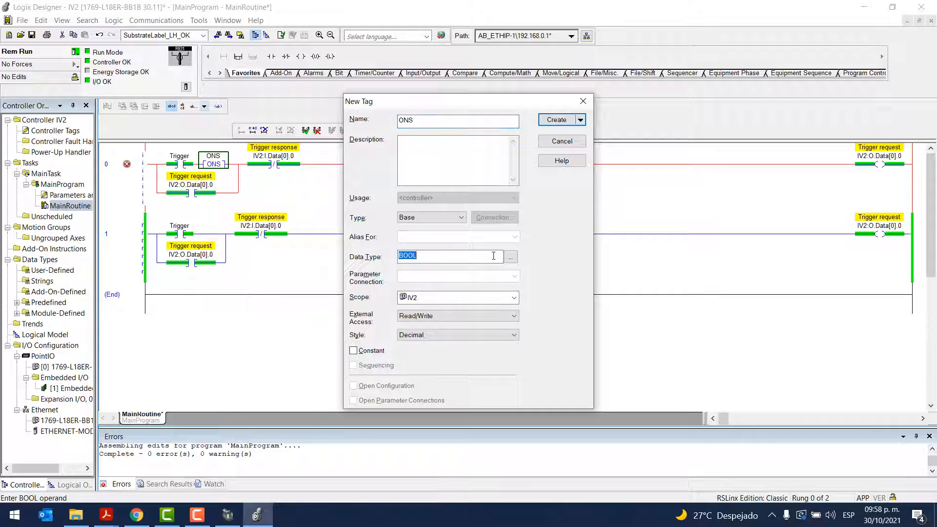
type("INT")
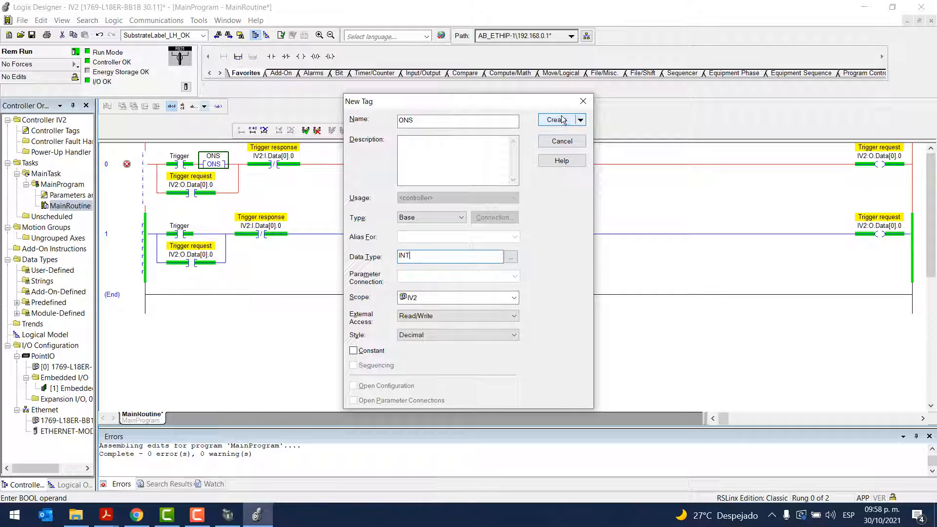
left_click(556, 120)
Change the one-shot's operand to ONS.0 and finalize all edits in the program
double_click(224, 156)
left_click(223, 156)
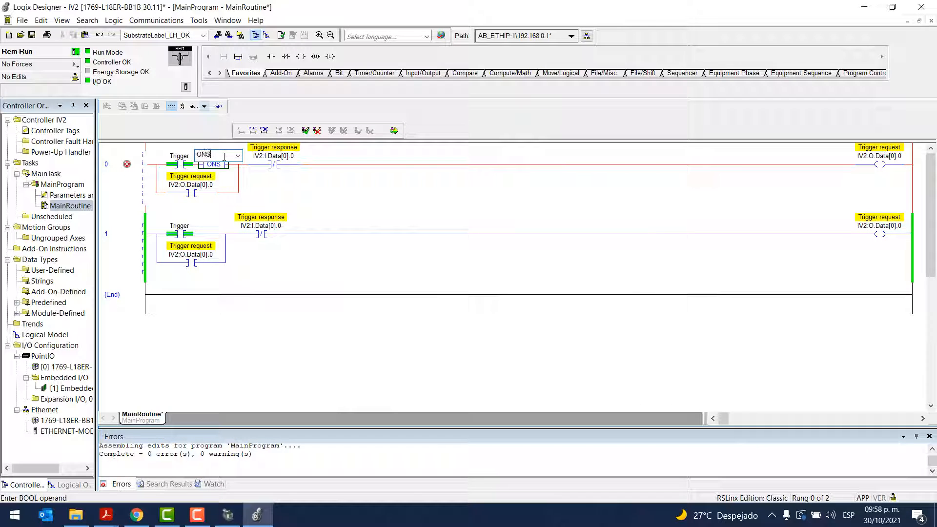
type(".0")
key("Return")
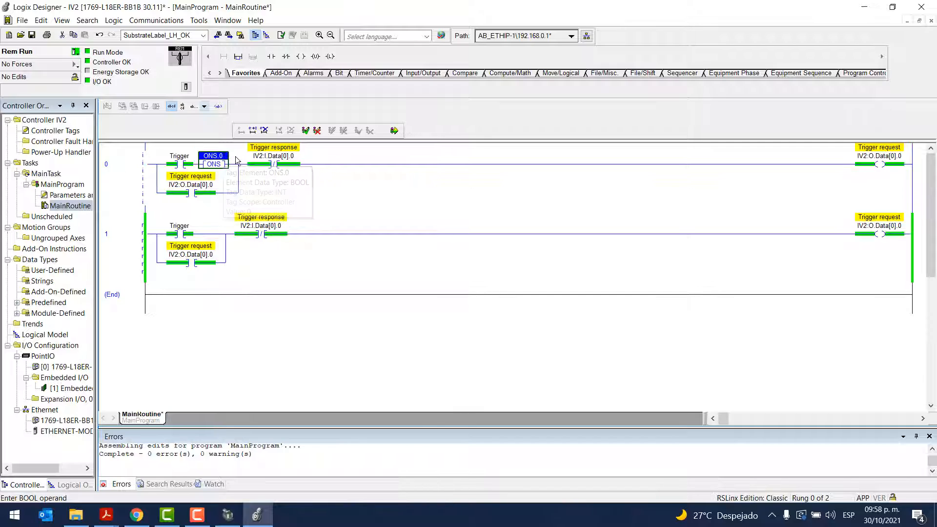
left_click(394, 131)
left_click(402, 394)
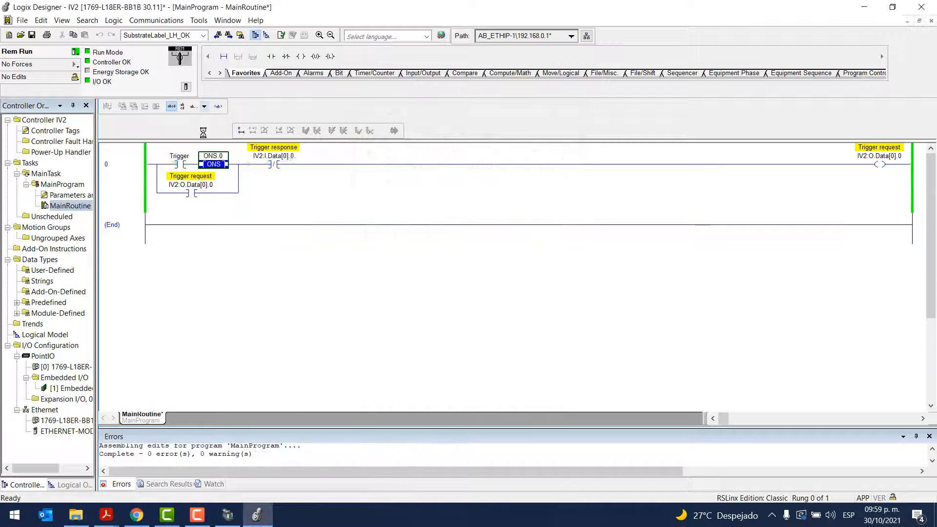
Select the Trigger contact in rung 0 and toggle its bit to test the one-shot triggering of the sensor
left_click(187, 165)
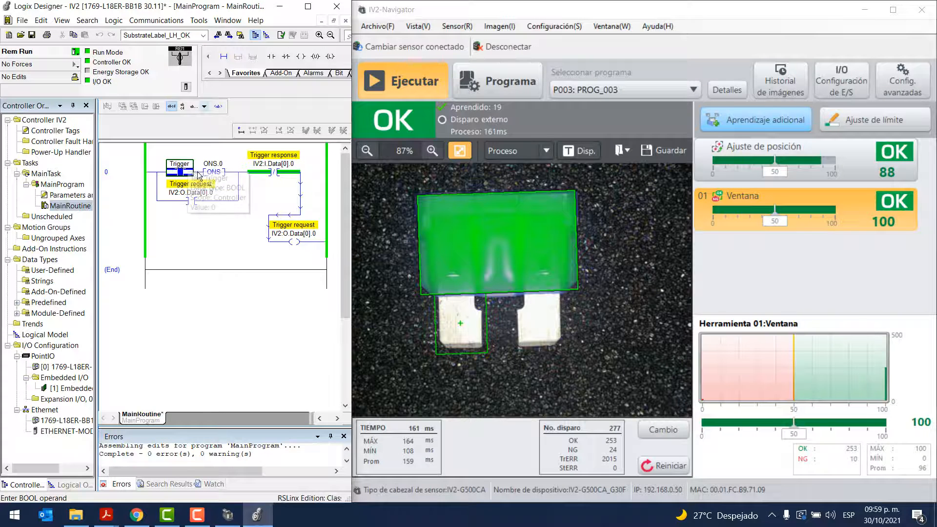
left_click(187, 169)
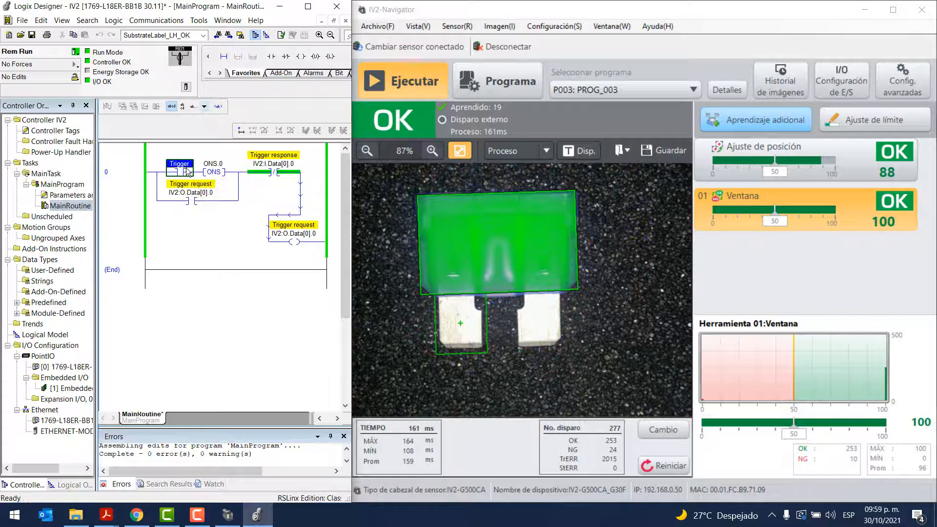
left_click(187, 170)
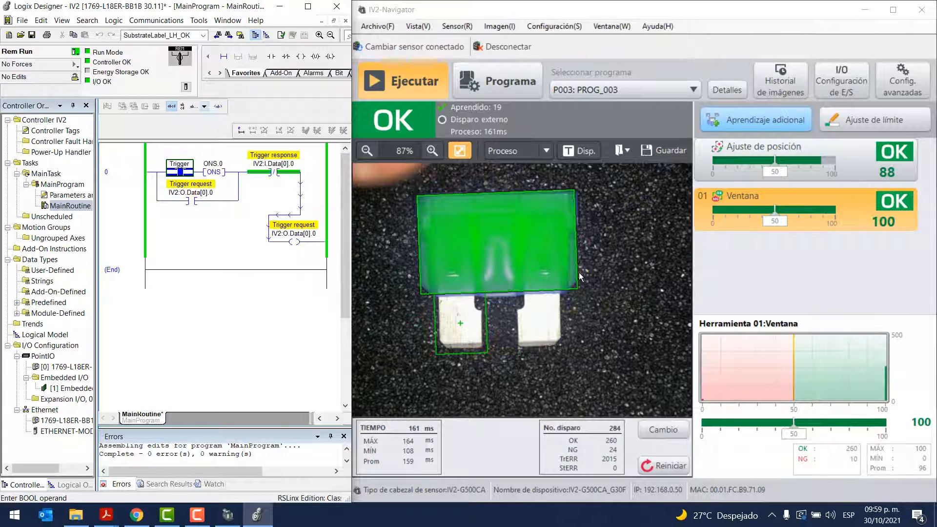
Select the Ajuste de posición tool in IV2-Navigator, and toggle the Trigger bit twice in the ladder to run another inspection
left_click(801, 162)
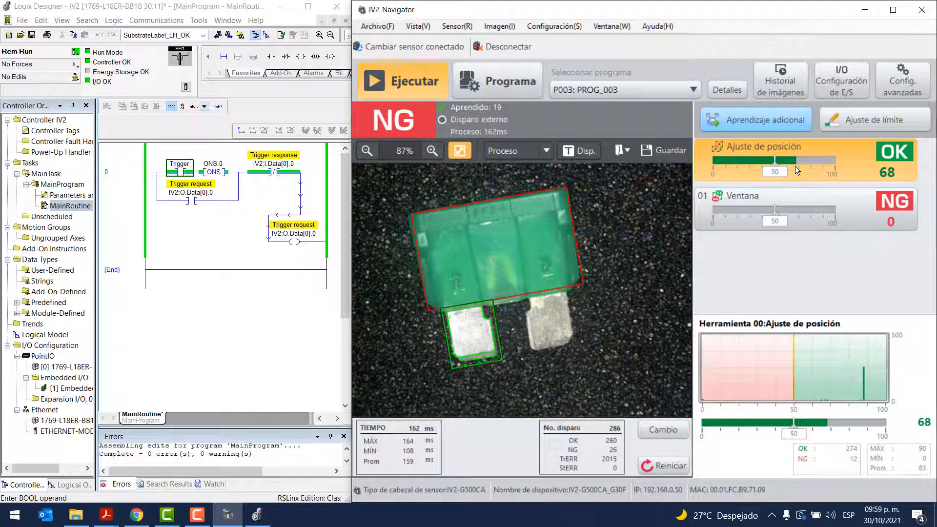
left_click(176, 173)
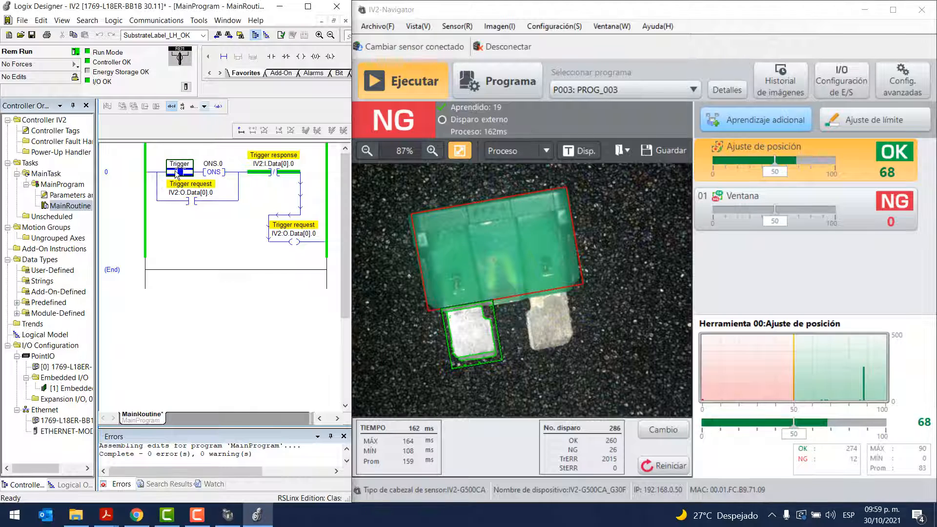
key("ctrl+t")
key("ctrl+t")
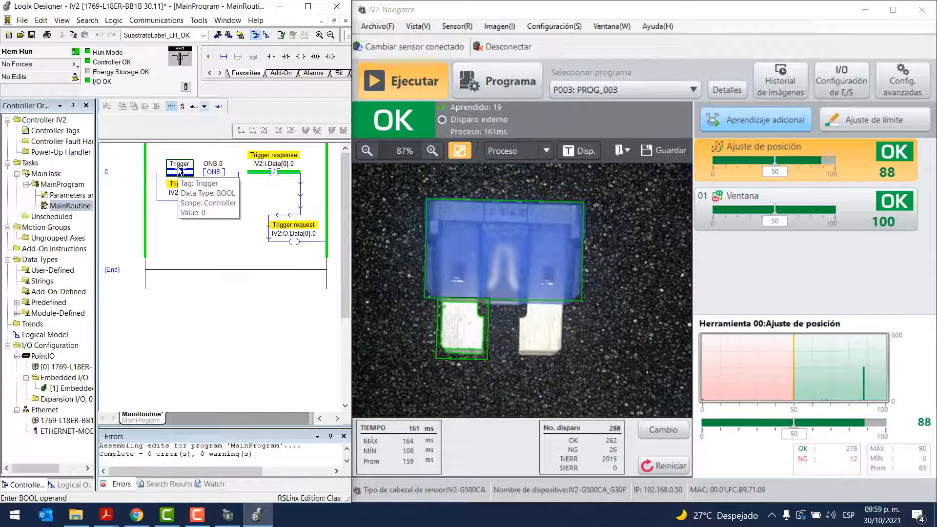
Maximize the ladder editor window and add a new rung below rung 0 in MainRoutine
left_click(308, 6)
left_click(125, 180)
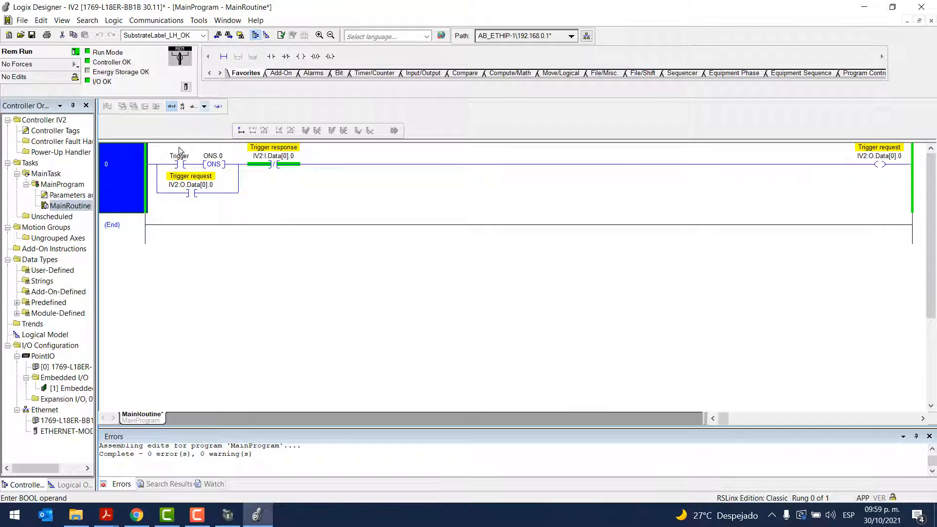
left_click(225, 57)
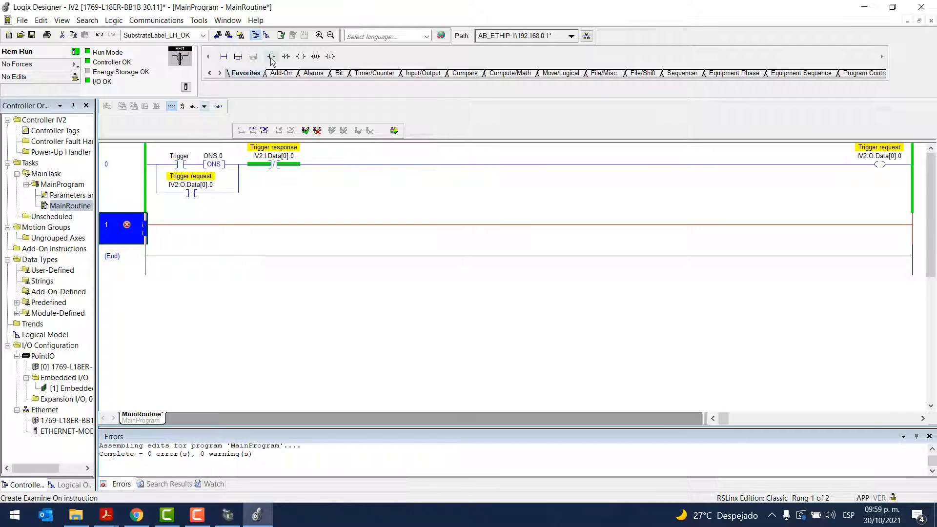
Find the Program switching request bit in the controller tags and copy its name, IV2:O.Data[0].2
double_click(55, 130)
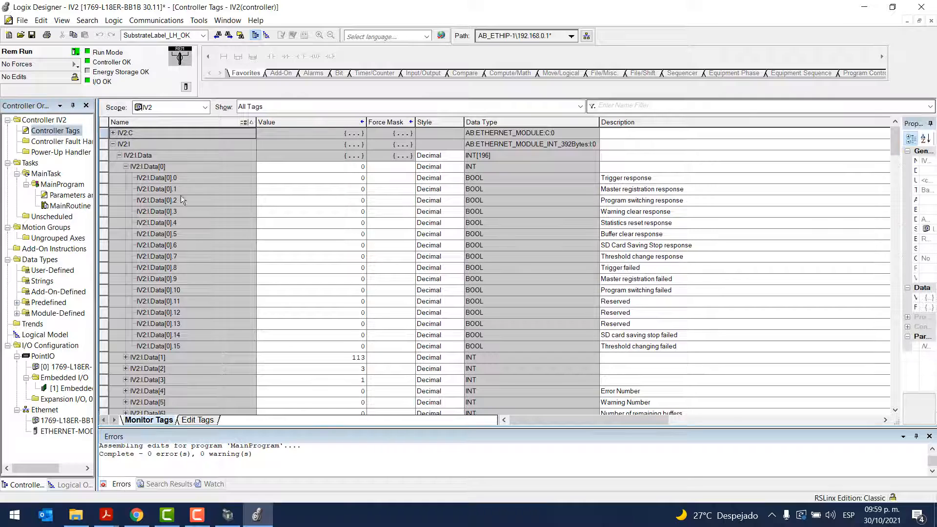
left_click(113, 143)
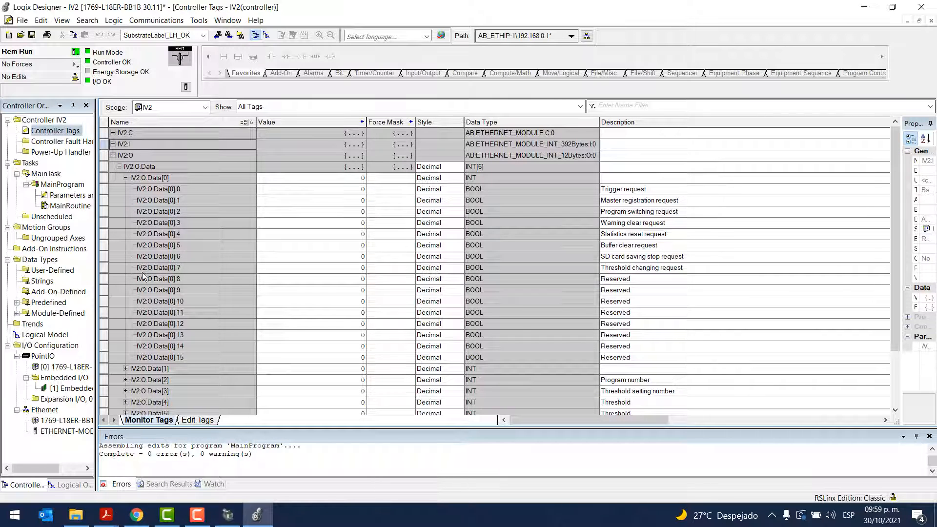
left_click(54, 207)
left_click(645, 211)
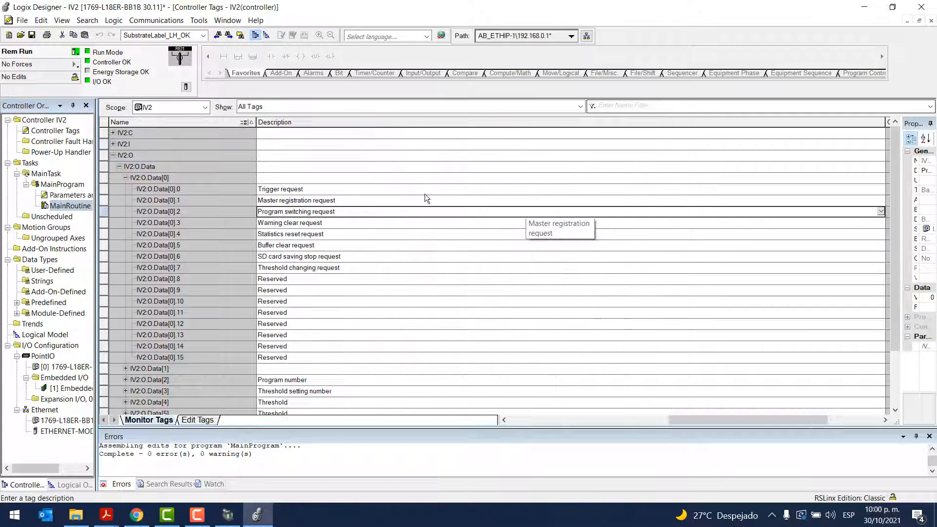
left_click(181, 211)
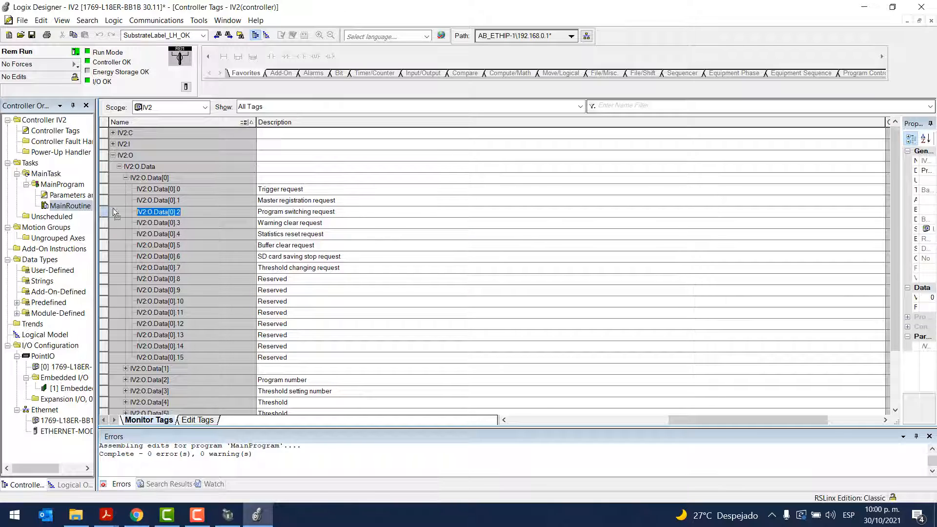
left_click_drag(755, 421, 536, 415)
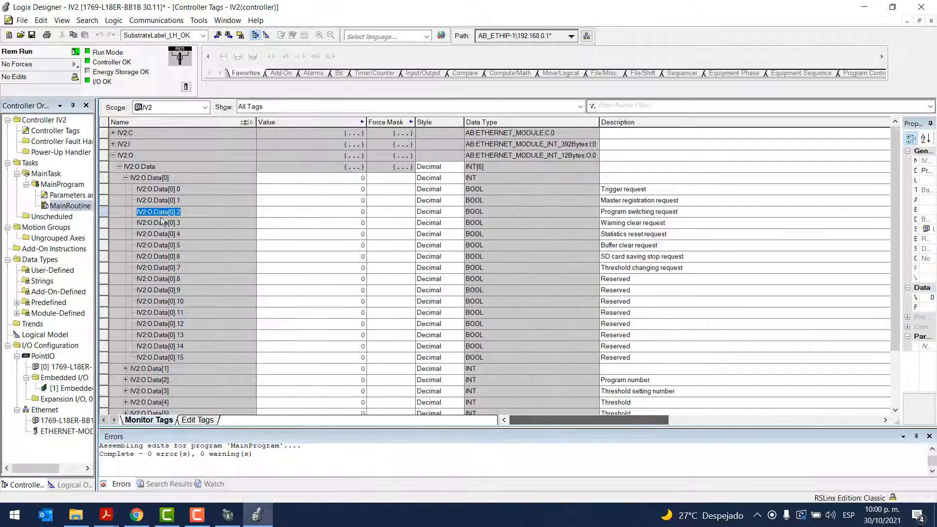
right_click(161, 214)
left_click(183, 247)
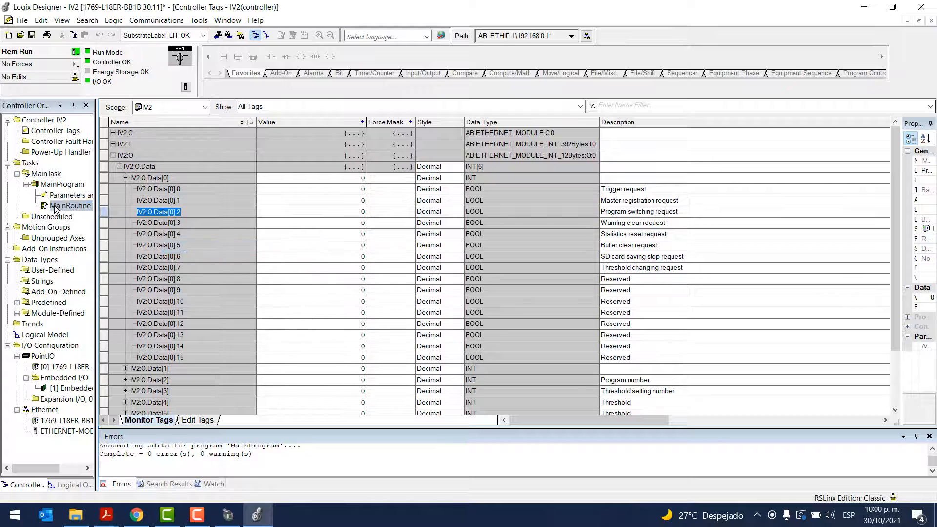
Add an Output Energize coil to rung 1 of MainRoutine with IV2:O.Data[0].2 as its operand
double_click(56, 207)
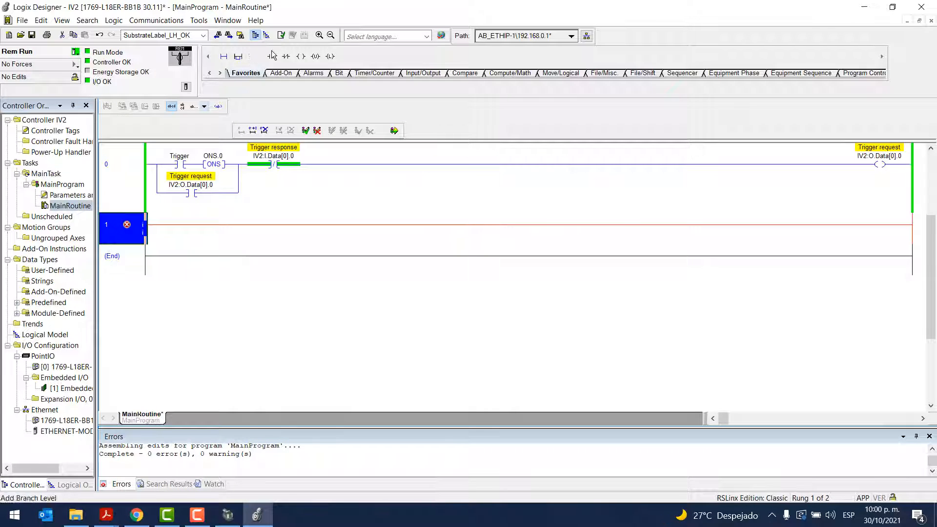
left_click(301, 57)
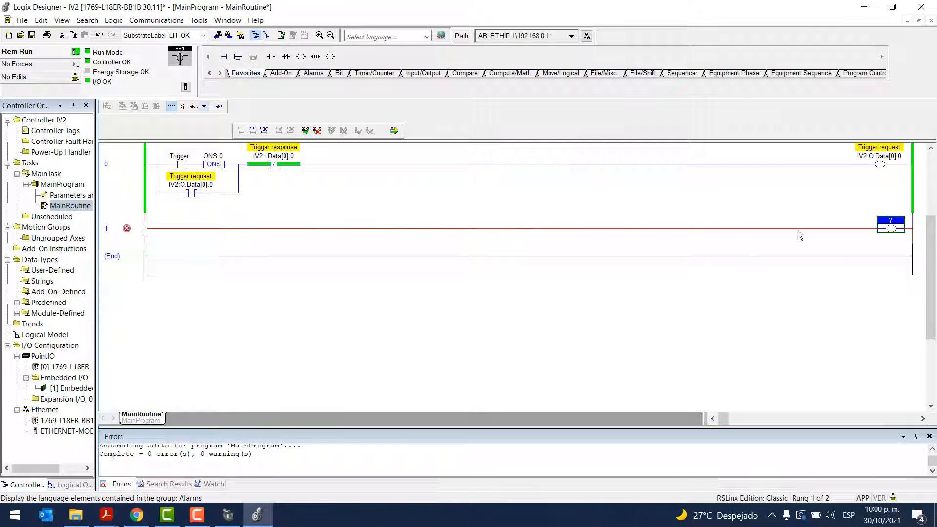
double_click(890, 219)
key("ctrl+v")
left_click(687, 250)
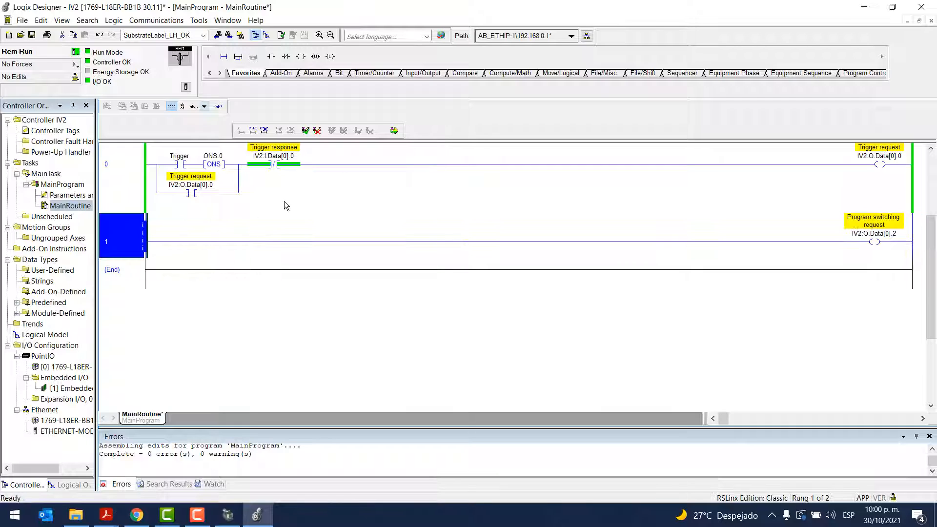
Add an Examine On contact at the start of rung 1 with the operand Cambio_de_Programa and create its tag
left_click(273, 60)
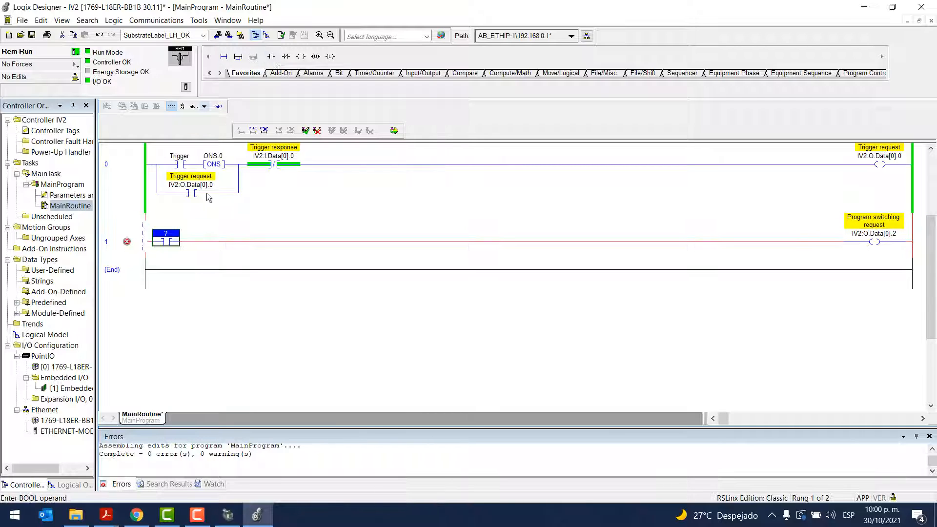
double_click(166, 234)
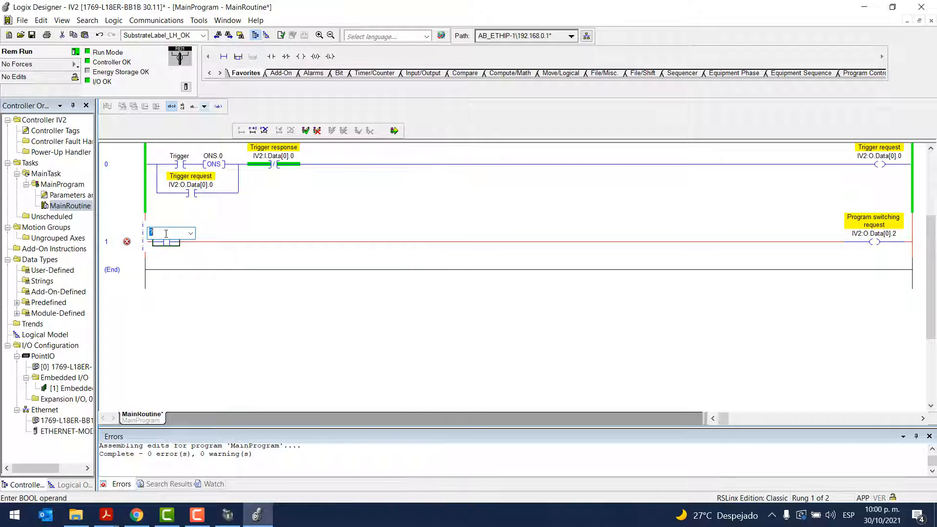
key("Caps_Lock")
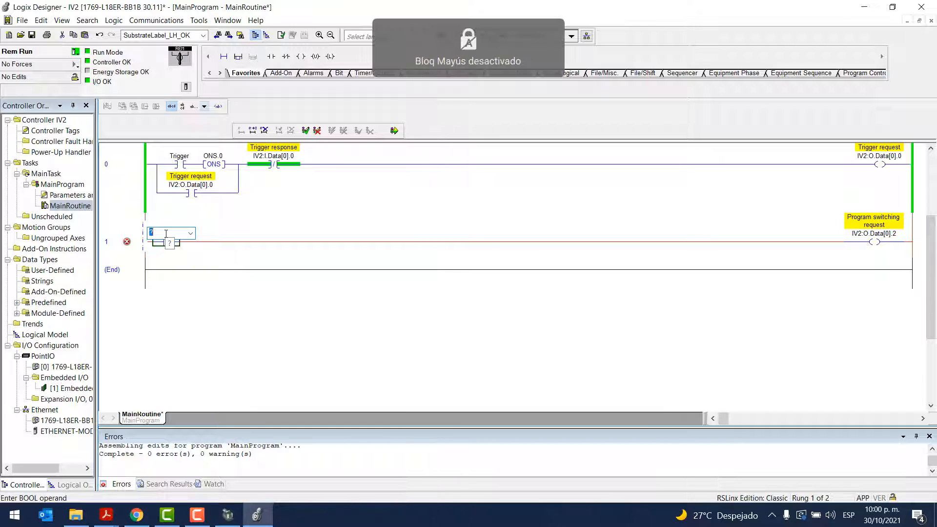
key("Caps_Lock")
key("BackSpace")
type("C")
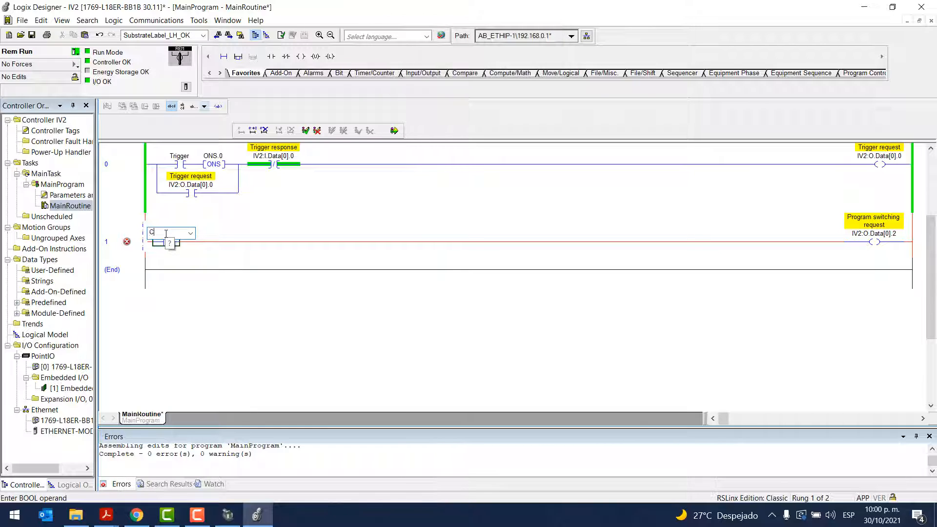
key("Caps_Lock")
type("ambio_de_Programa")
key("Return")
key("ctrl+w")
key("Return")
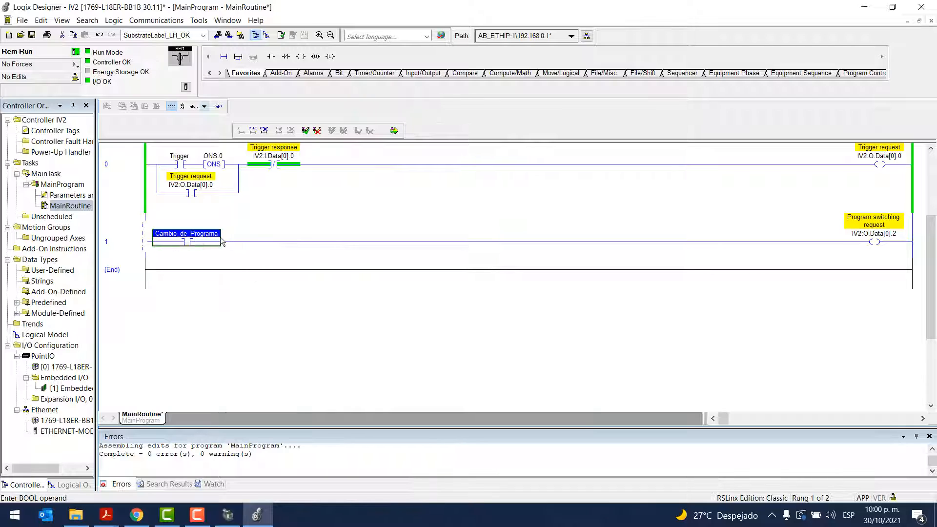
Add a parallel branch around the Cambio_de_Programa contact in rung 1
left_click(239, 57)
left_click(240, 59)
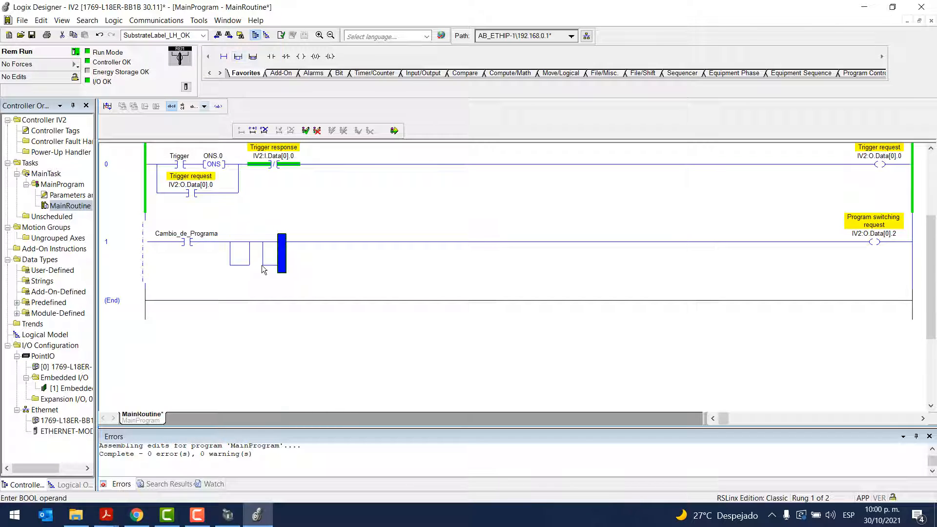
key("ctrl+z")
left_click_drag(189, 243, 238, 242)
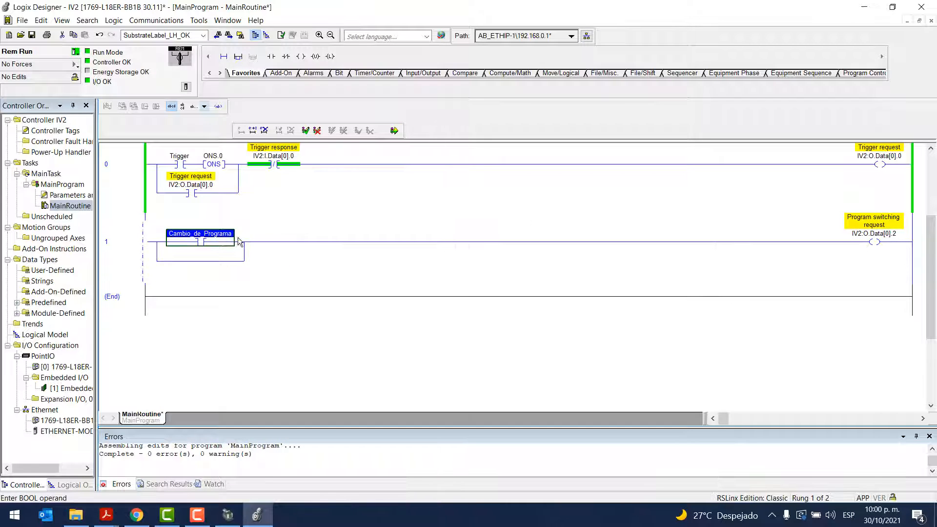
Place an Examine On contact in the new branch with the coil's tag IV2:O.Data[0].2 as its operand
left_click(202, 260)
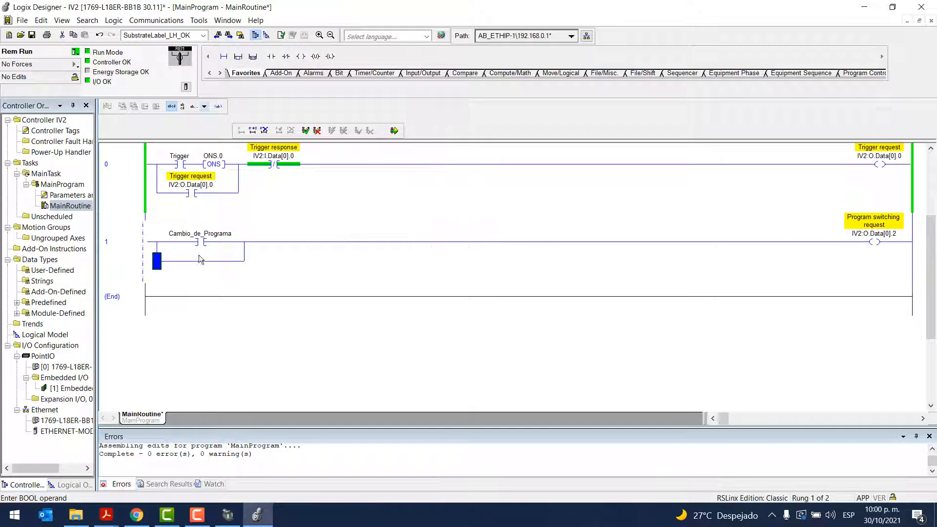
left_click(271, 57)
mouse_move(874, 234)
left_mouse_down()
mouse_move(267, 226)
mouse_move(195, 256)
left_mouse_up()
Insert an Examine Off contact after the branch in rung 1
left_click(295, 248)
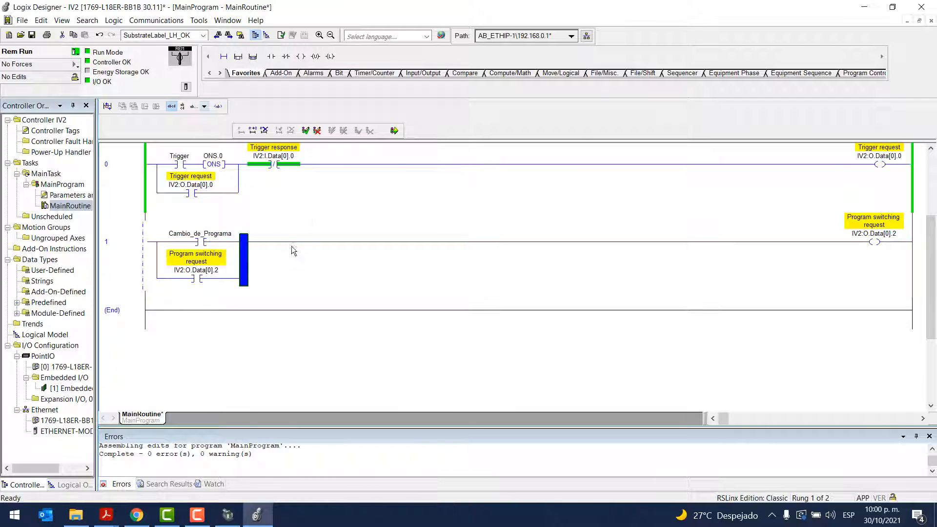
left_click(286, 57)
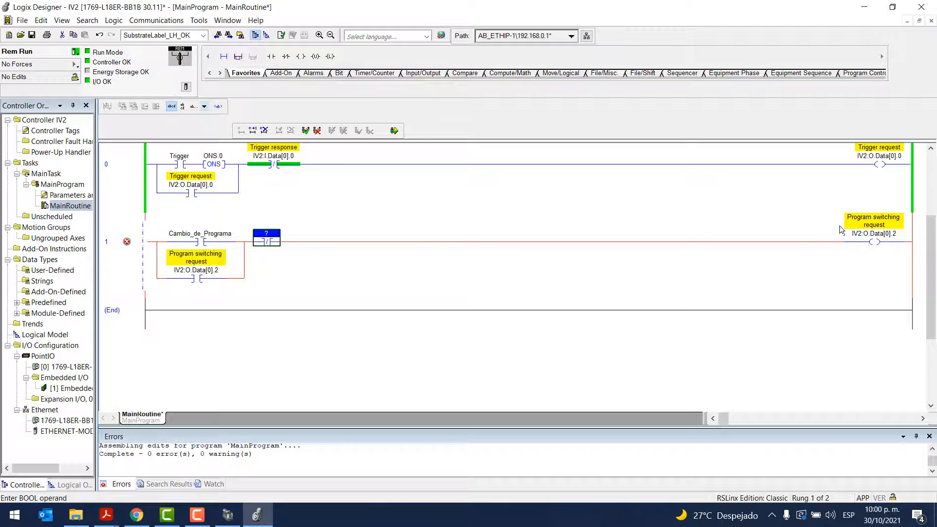
mouse_move(863, 237)
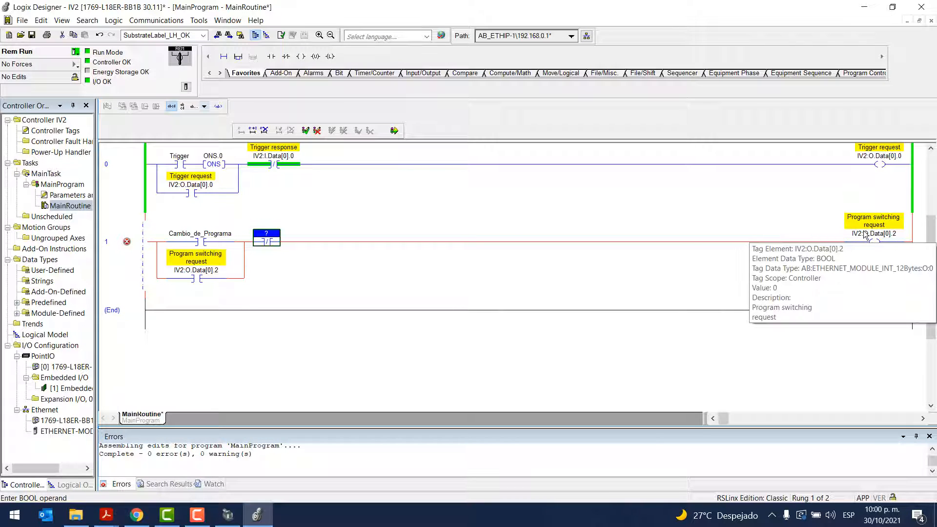
Expand the IV2:I input data in the controller tags and copy the Program switching response bit's name, IV2:I.Data[0].2
double_click(47, 131)
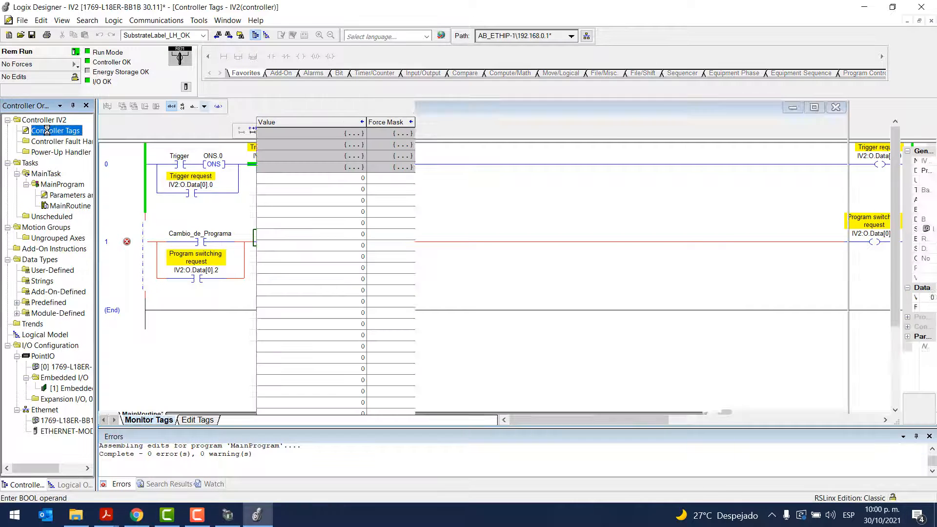
left_click(114, 144)
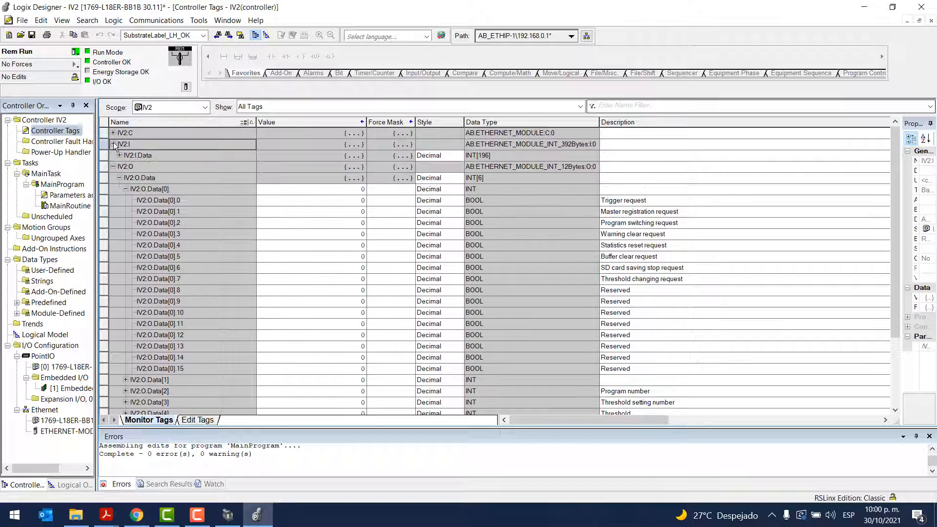
left_click(119, 155)
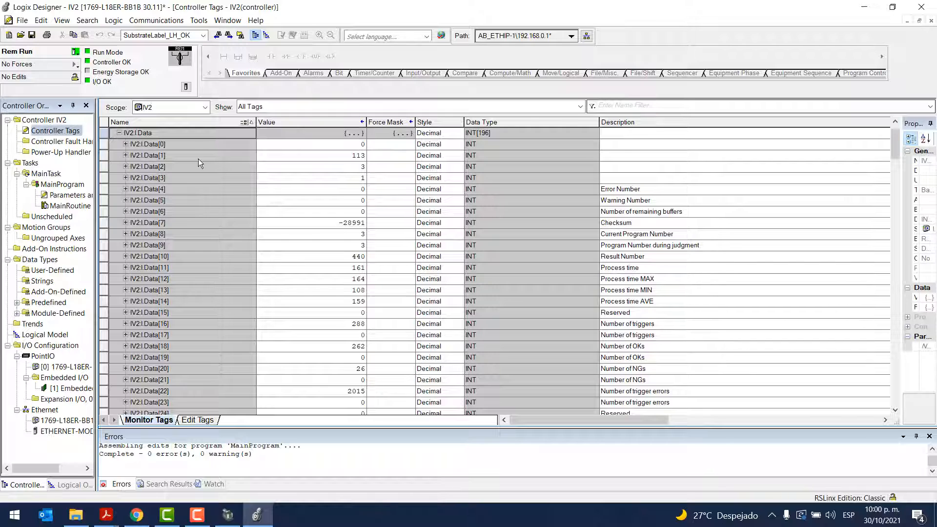
left_click(125, 144)
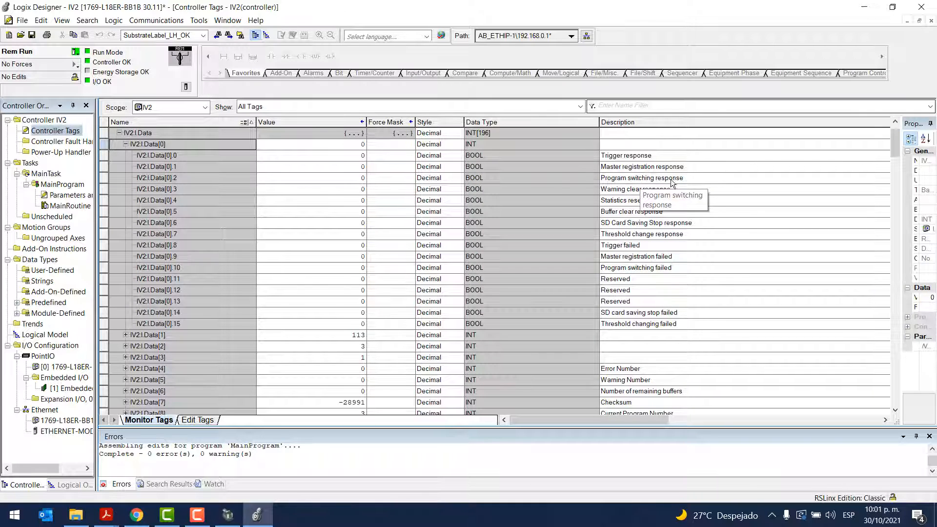
left_click(178, 179)
left_click_drag(178, 179, 90, 179)
key("ctrl+c")
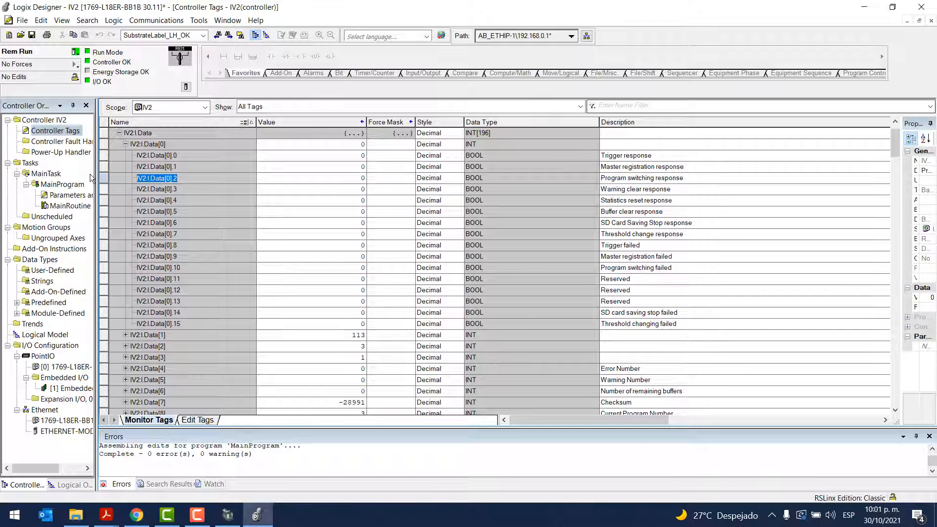
Assign IV2:I.Data[0].2 as the operand of rung 1's Examine Off contact in MainRoutine
double_click(62, 206)
double_click(263, 238)
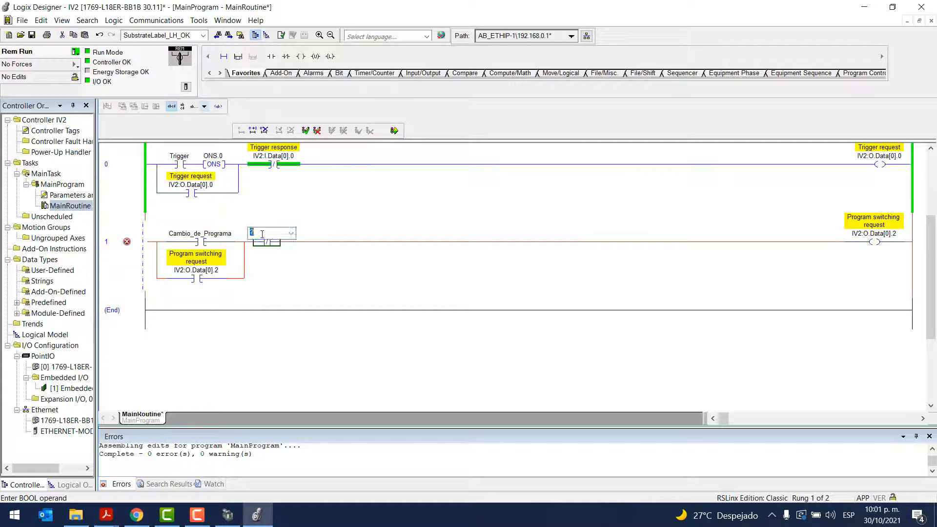
key("ctrl+v")
key("Return")
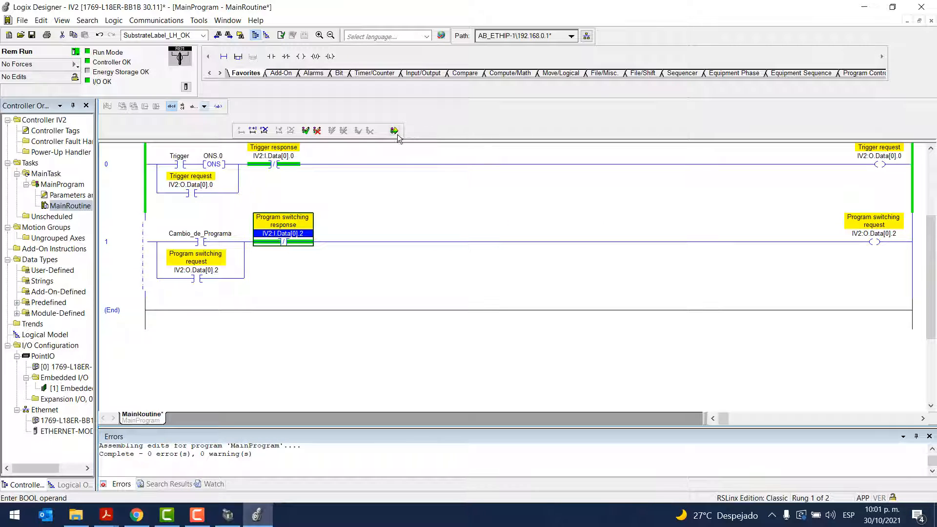
Copy the ONS instruction from rung 0 and paste it after the Cambio_de_Programa contact in rung 1
left_click(201, 241)
left_click(215, 164)
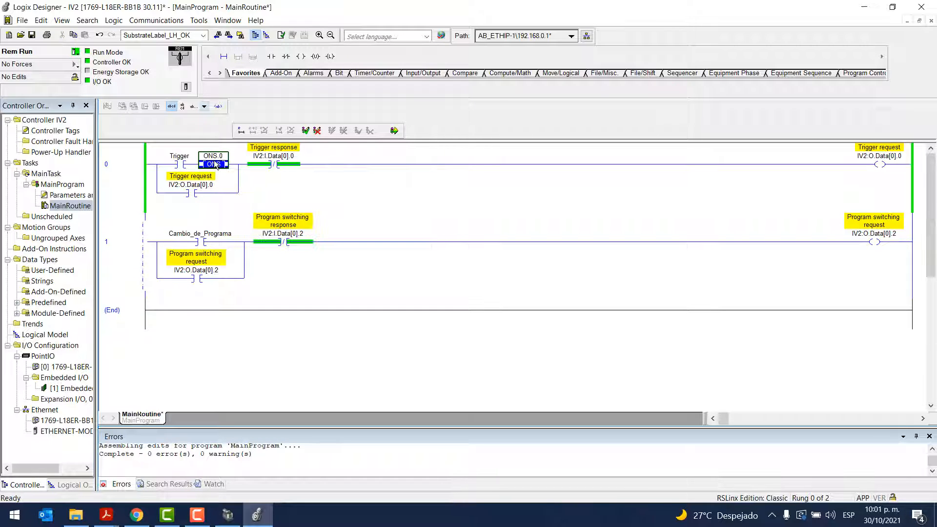
right_click(219, 168)
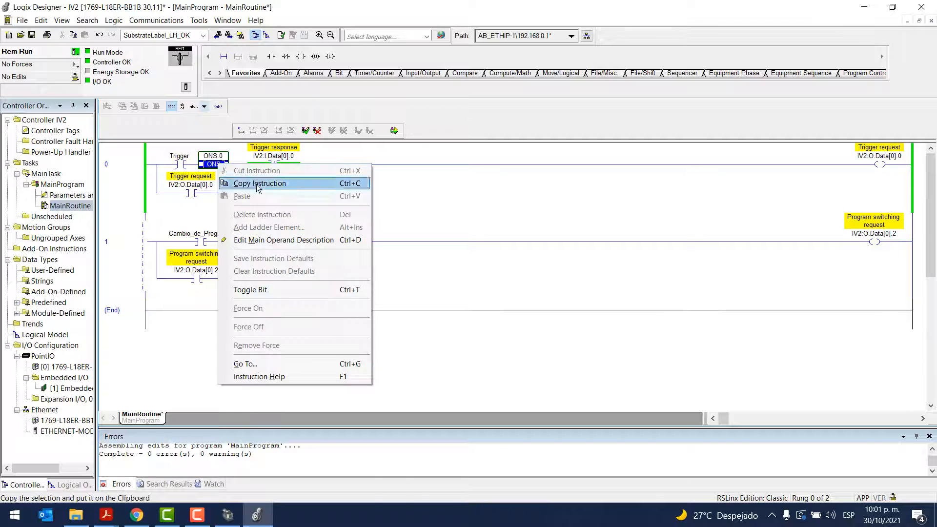
left_click(230, 183)
left_click(202, 241)
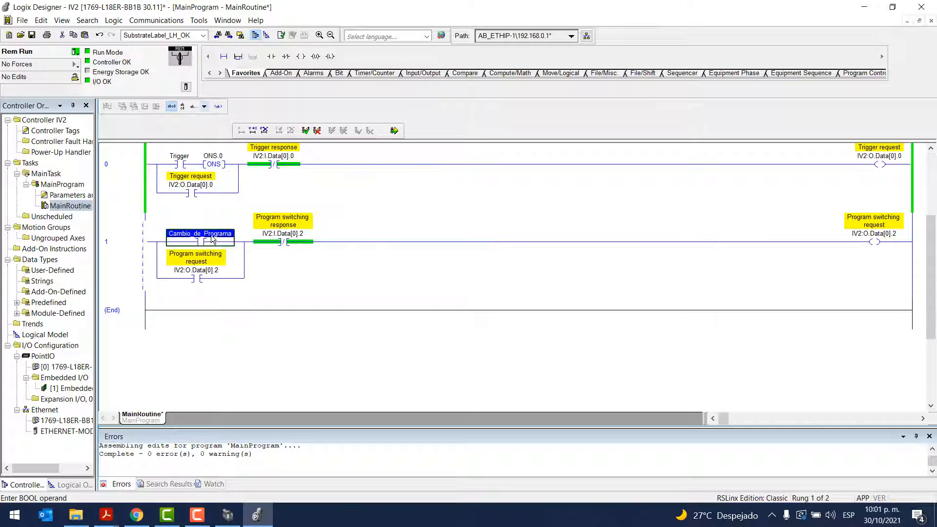
key("ctrl+v")
Set the operand of rung 1's ONS instruction to ONS.1 and finalize all edits in MainProgram
double_click(266, 235)
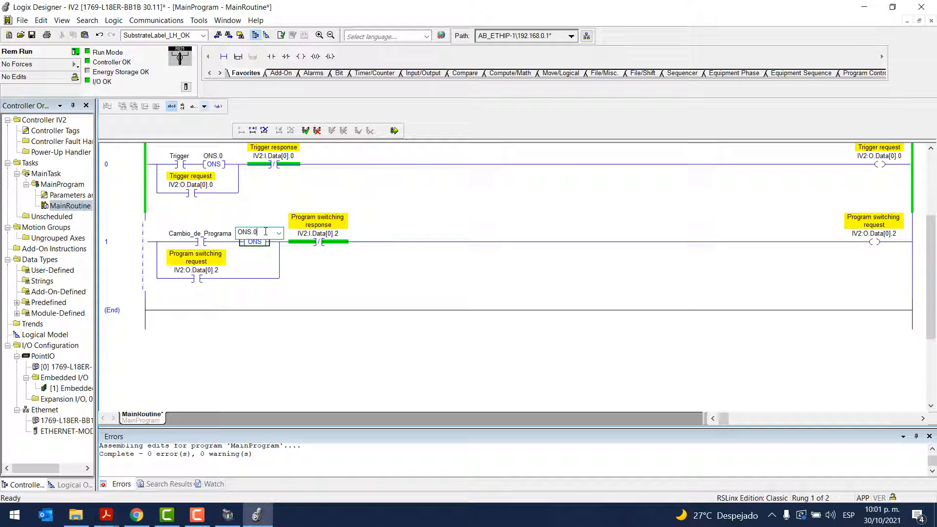
type("1")
key("Return")
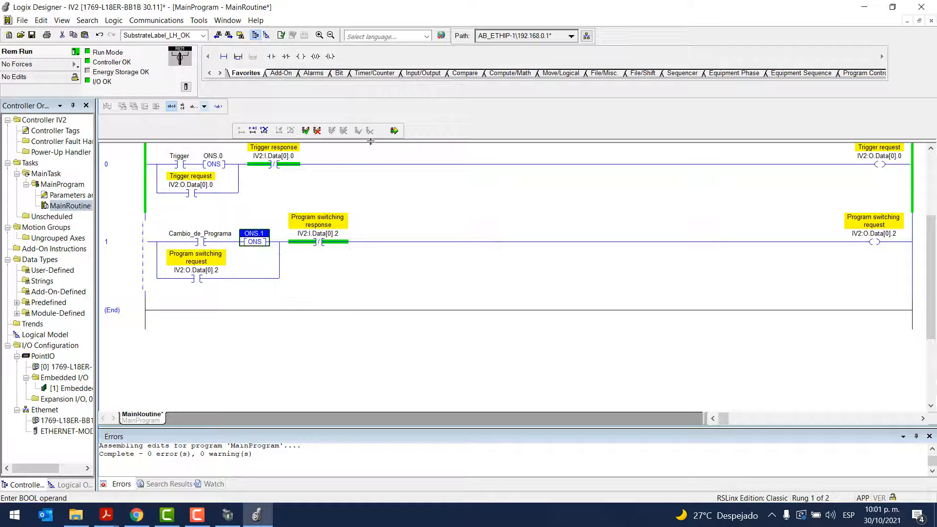
left_click(394, 131)
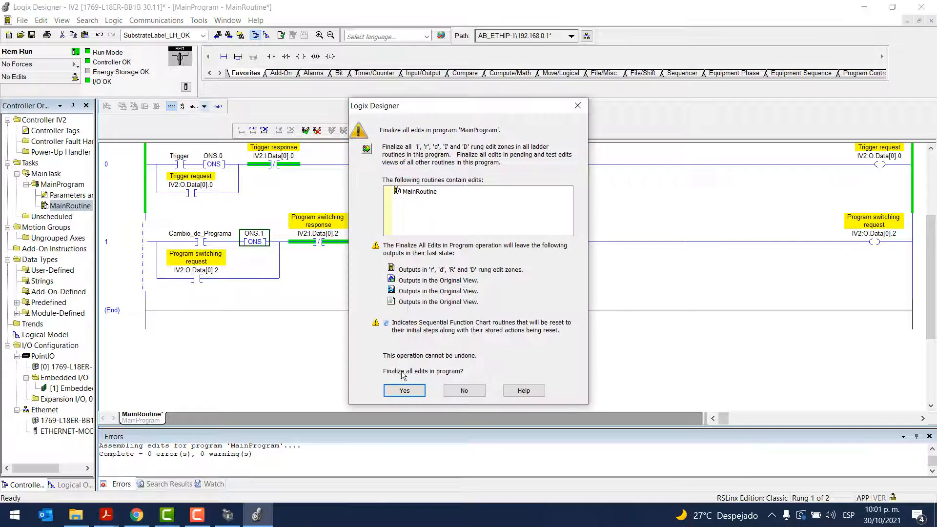
left_click(404, 390)
left_click(140, 256)
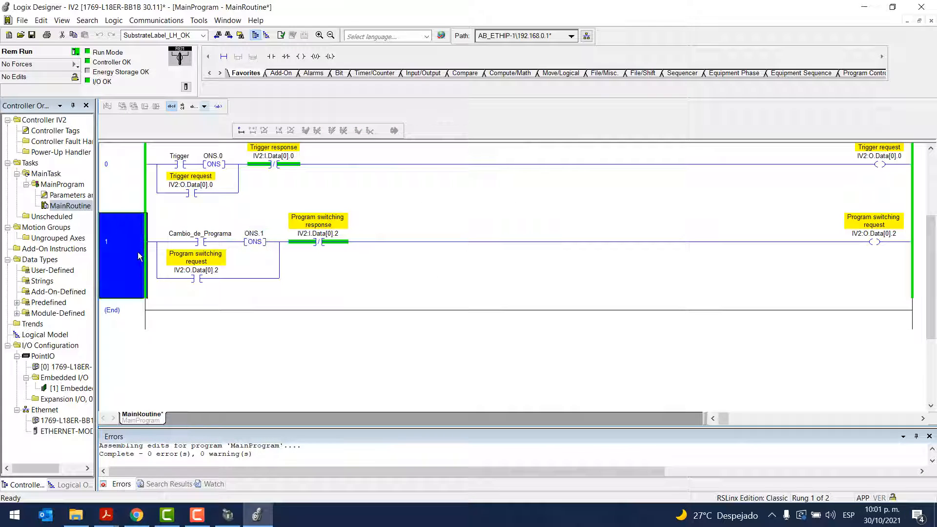
Collapse the IV2:I and IV2:O.Data[0] tags in the controller tags and copy the Program number tag's name, IV2:O.Data[2]
double_click(72, 132)
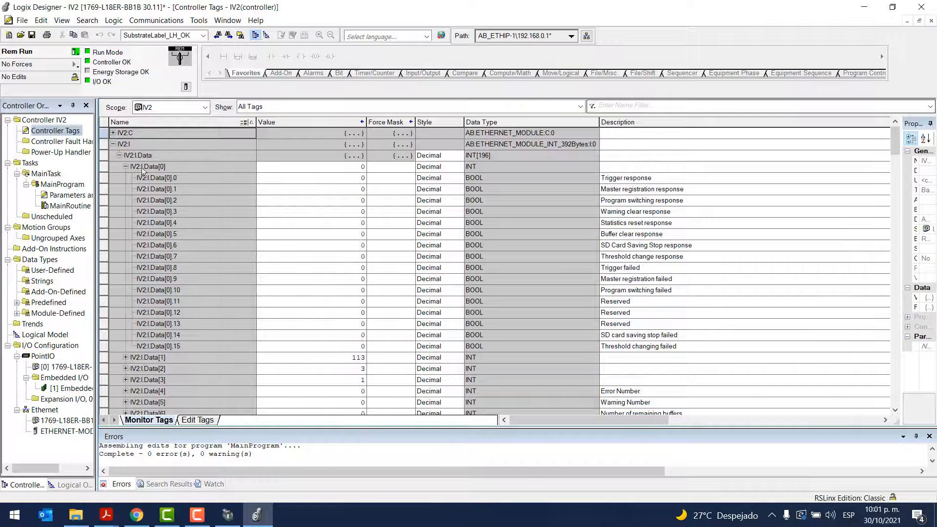
left_click(125, 167)
left_click(113, 144)
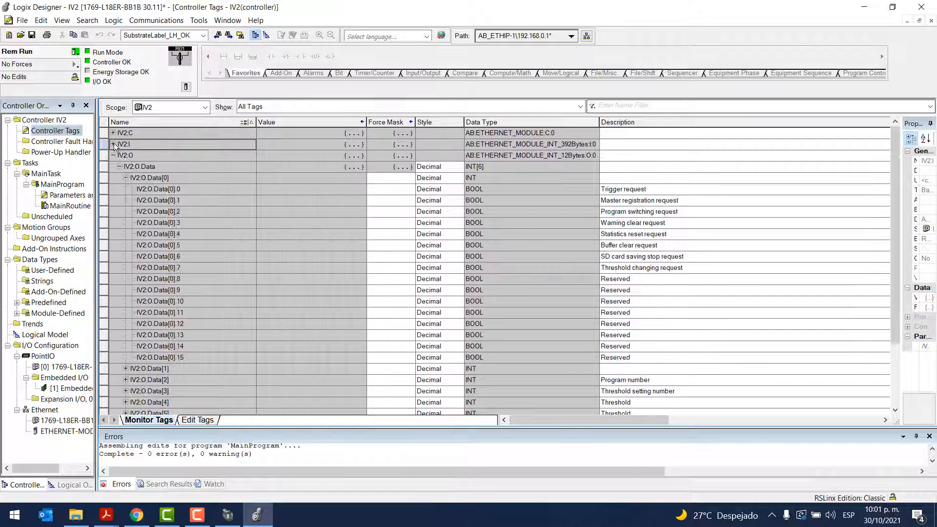
left_click(126, 177)
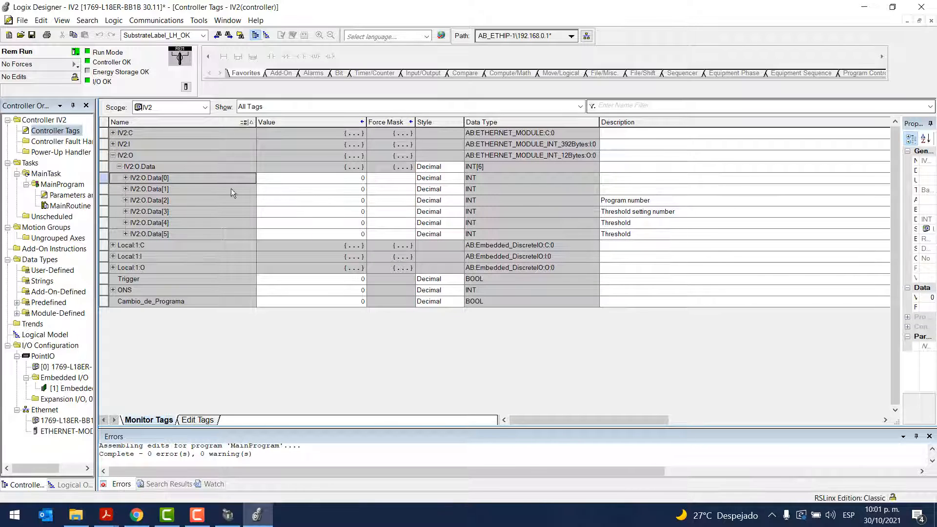
left_click(177, 201)
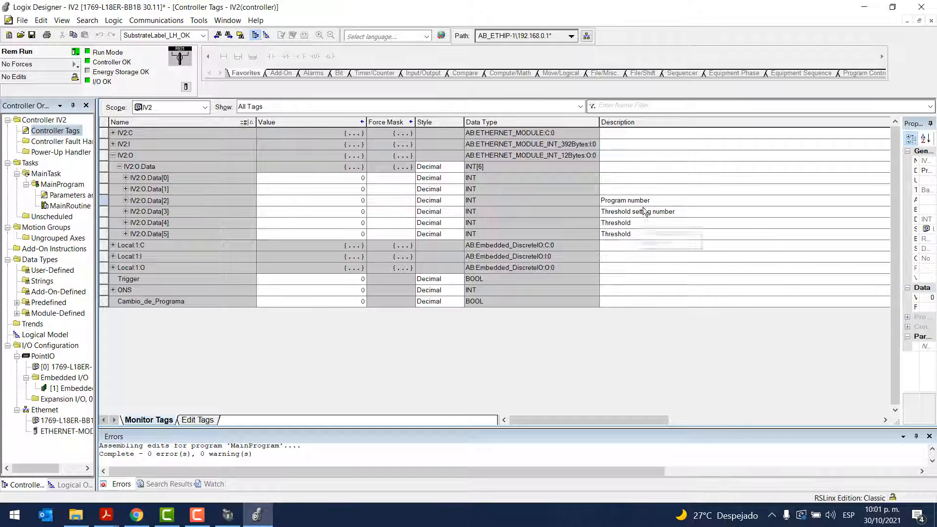
left_click_drag(201, 200, 90, 207)
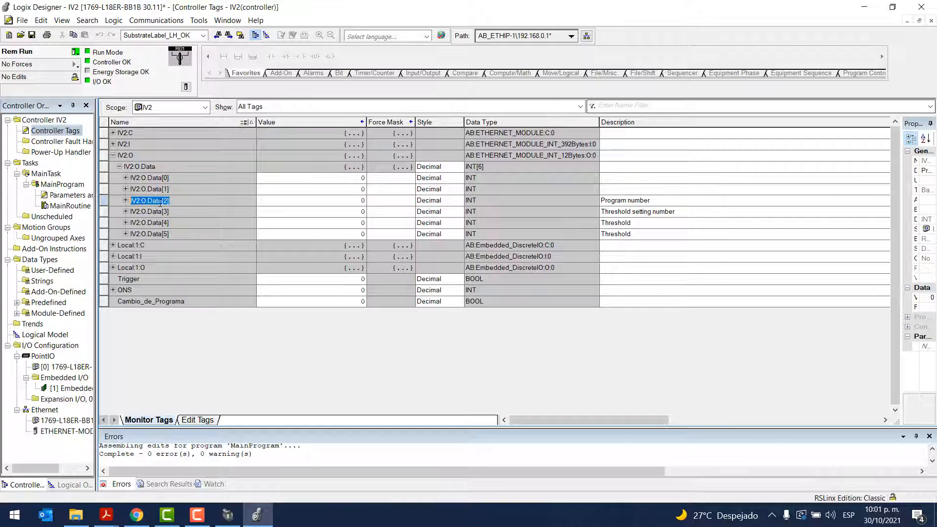
right_click(141, 197)
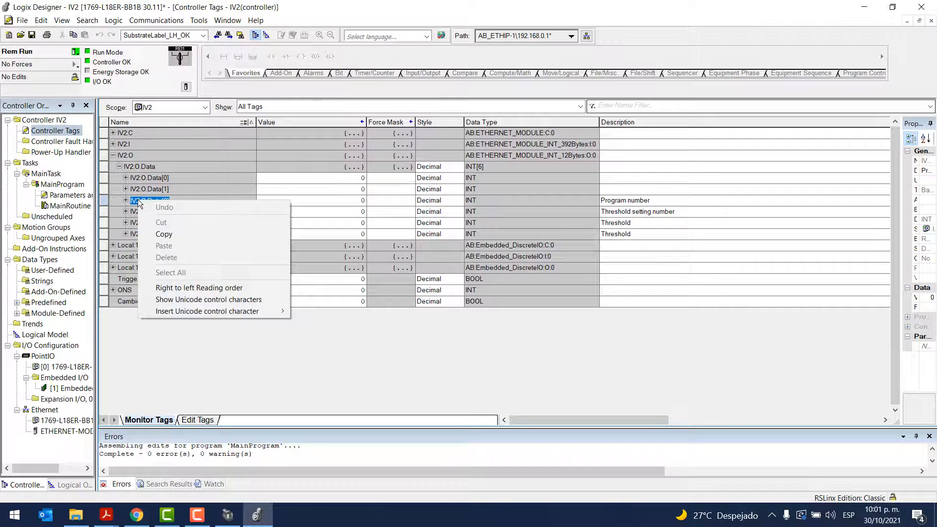
left_click(161, 233)
Add a new rung 2 below rung 1 in MainRoutine and insert a MOV instruction in it
double_click(58, 206)
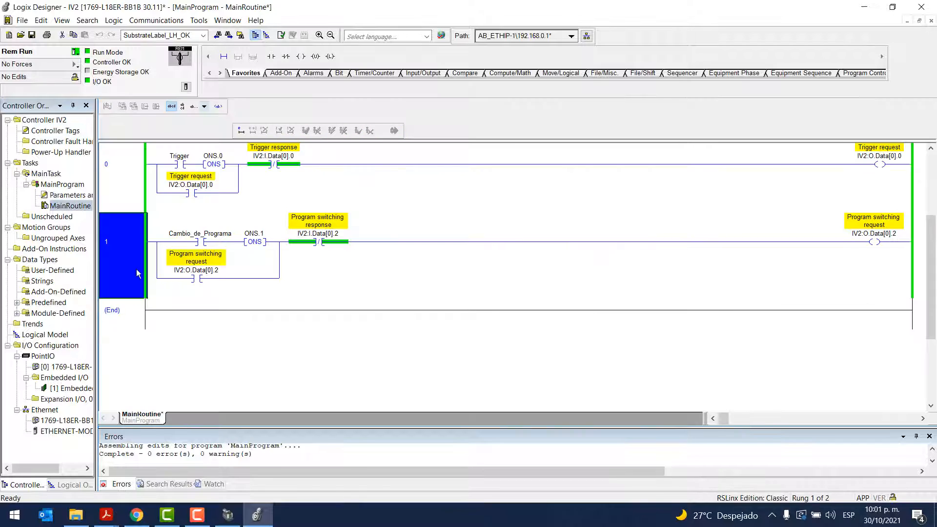
left_click(223, 56)
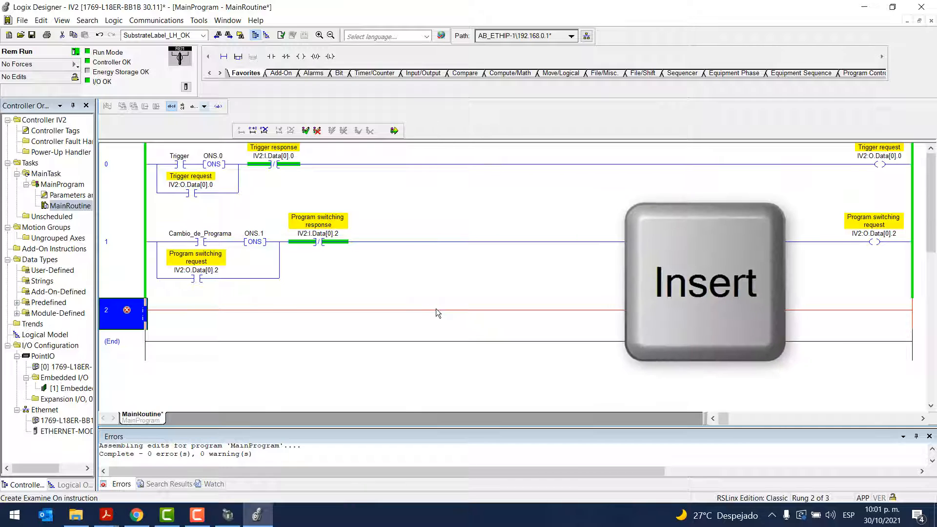
key("Insert")
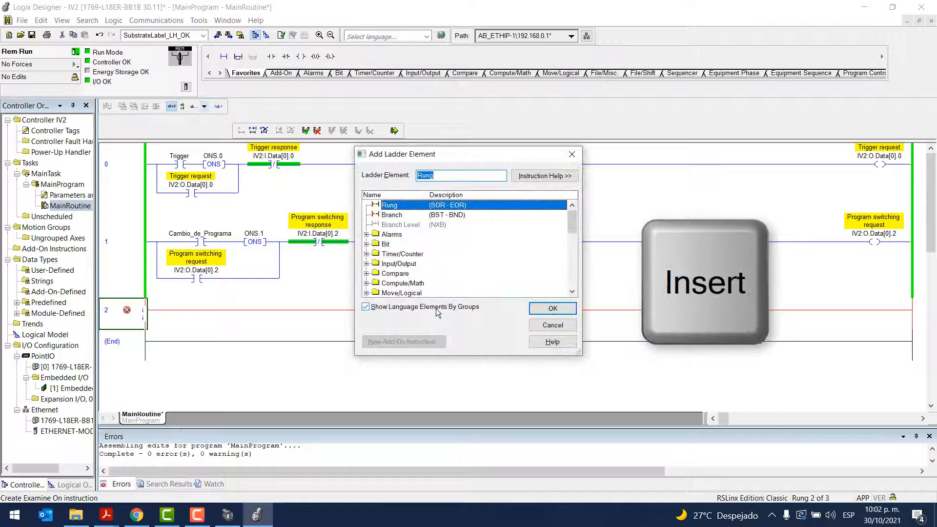
type("MOV")
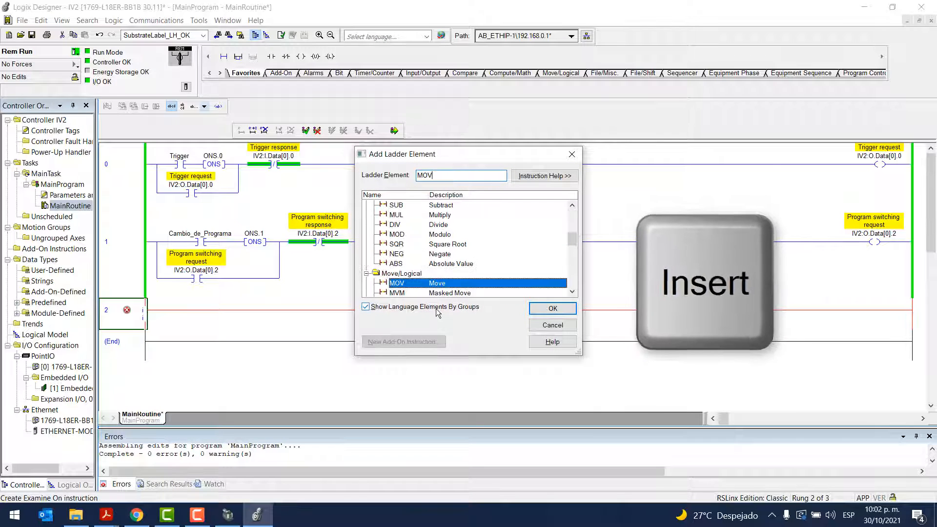
left_click(552, 308)
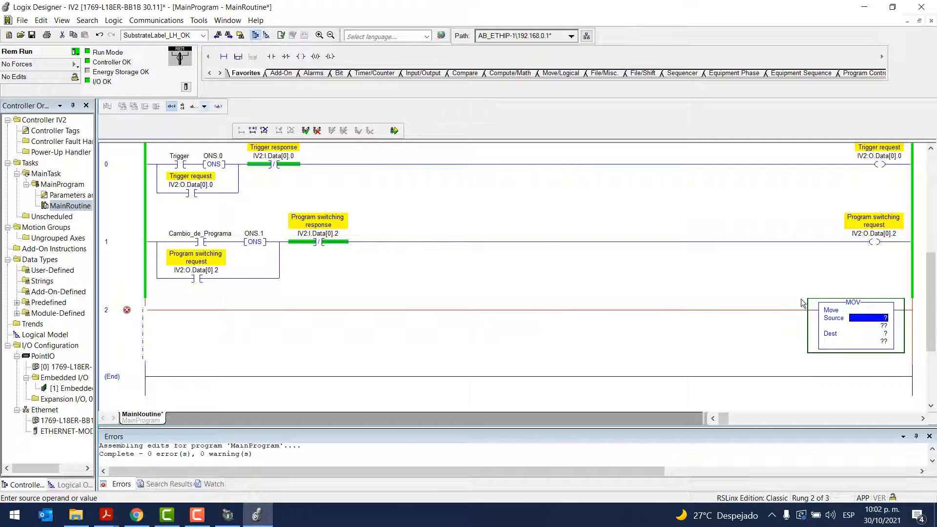
Set the MOV source in rung 2 to Programa and create it as a controller-scope tag with data type INT
double_click(863, 321)
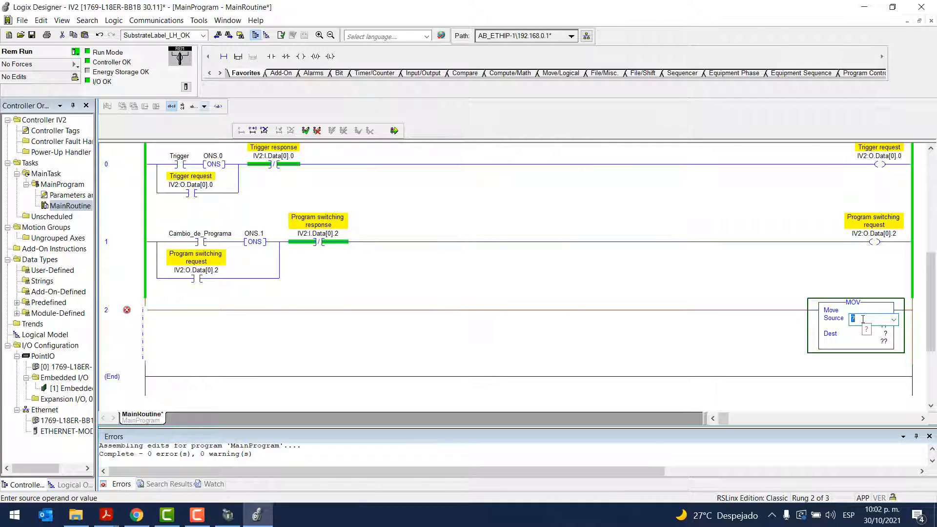
key("Caps_Lock")
type("Programa")
right_click(862, 320)
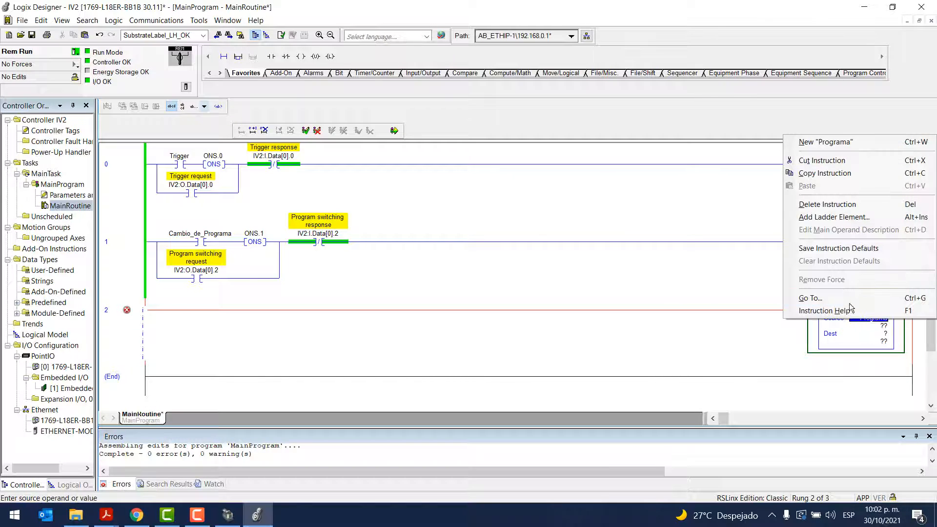
left_click(816, 147)
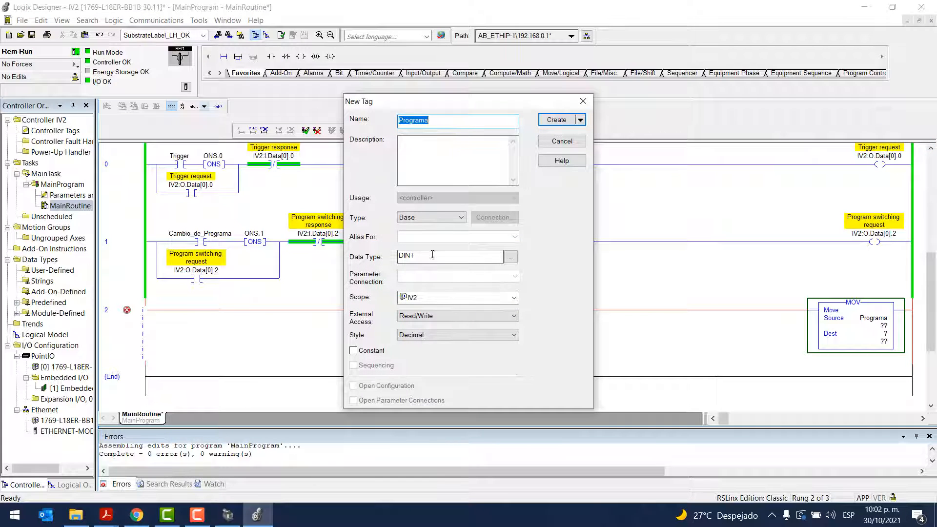
left_click(432, 254)
key("BackSpace")
key("BackSpace")
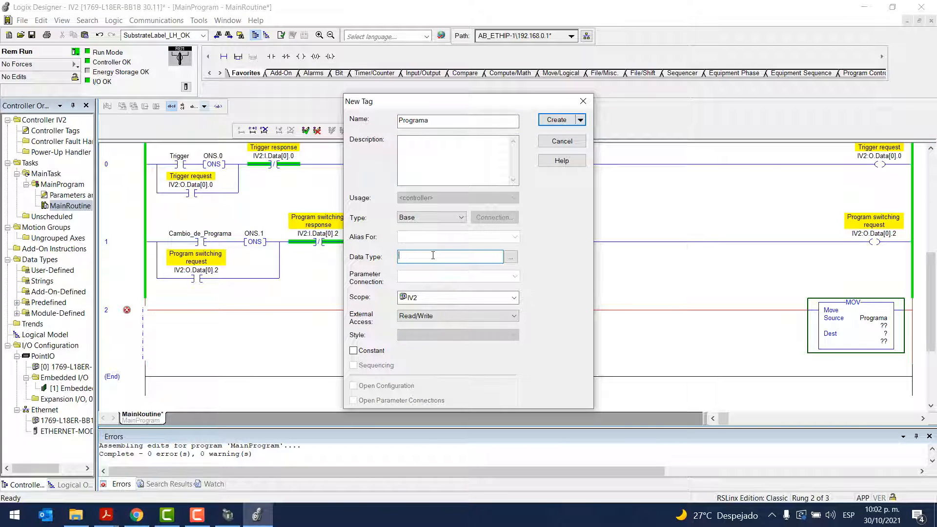
type("INT")
key("Return")
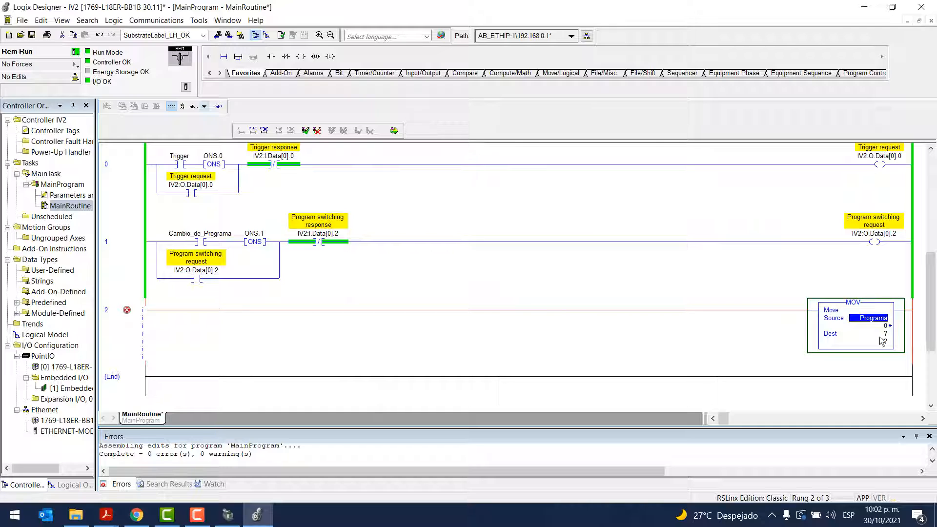
Set the MOV destination in rung 2 to IV2:O.Data[2] and finalize all edits in MainProgram
double_click(883, 334)
type("IV2:O.Data[2]")
key("Return")
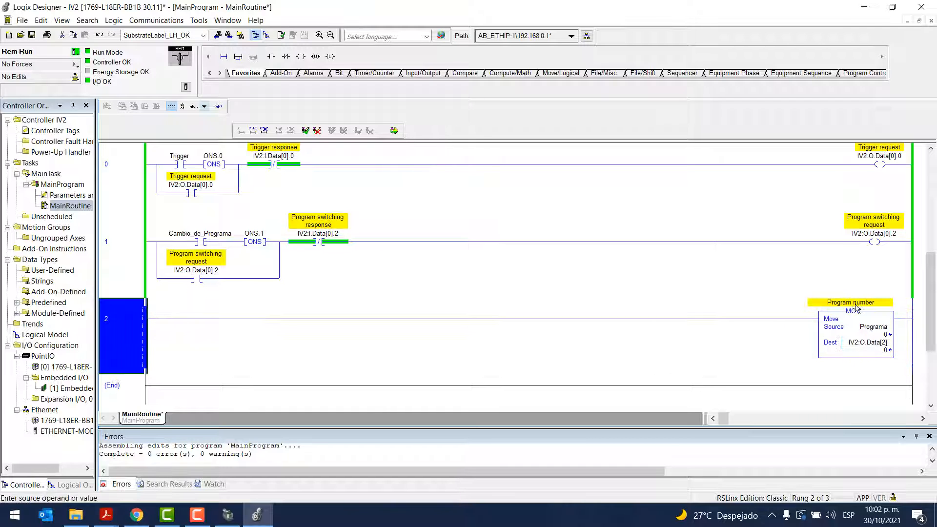
left_click(393, 131)
left_click(392, 385)
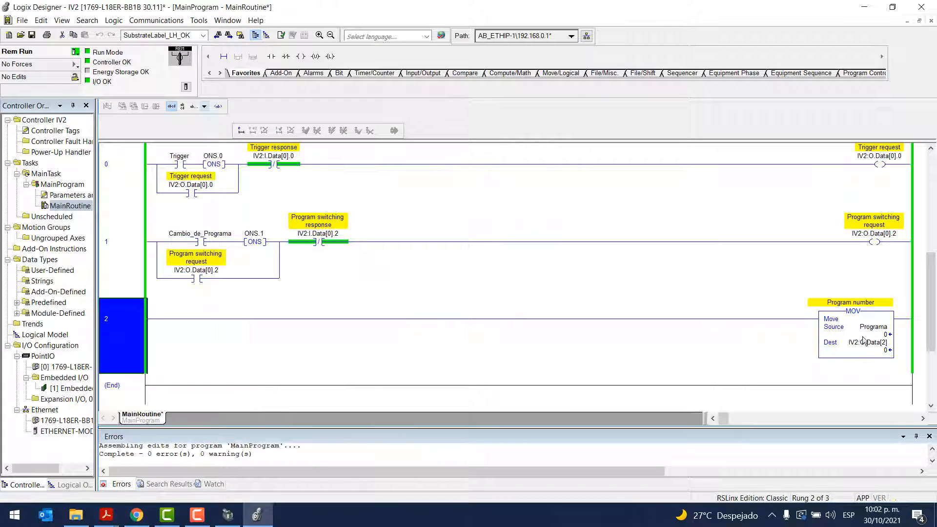
double_click(878, 335)
left_click(686, 321)
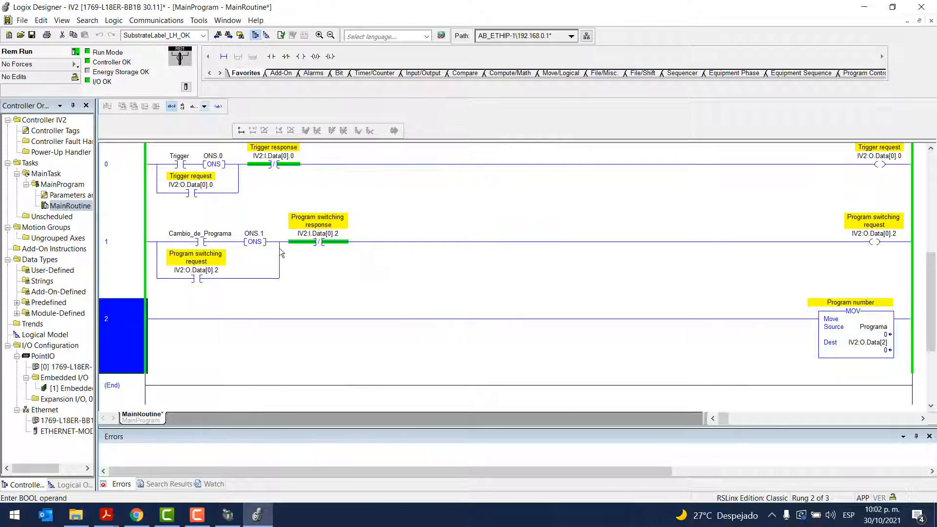
left_click(358, 265)
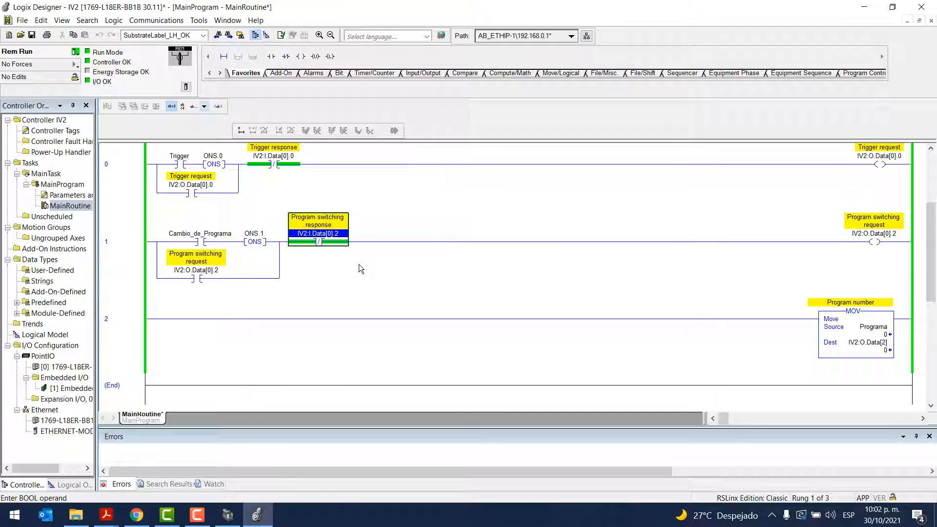
Place the ladder editor beside IV2-Navigator and toggle the Cambio_de_Programa contact on and off to test program switching
key("super+Left")
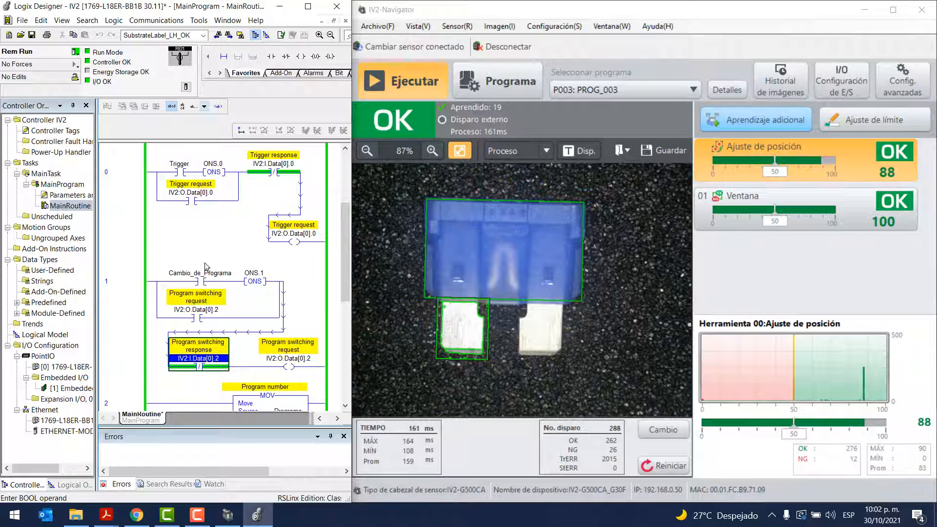
scroll(205, 266, "down", 1)
left_click(199, 237)
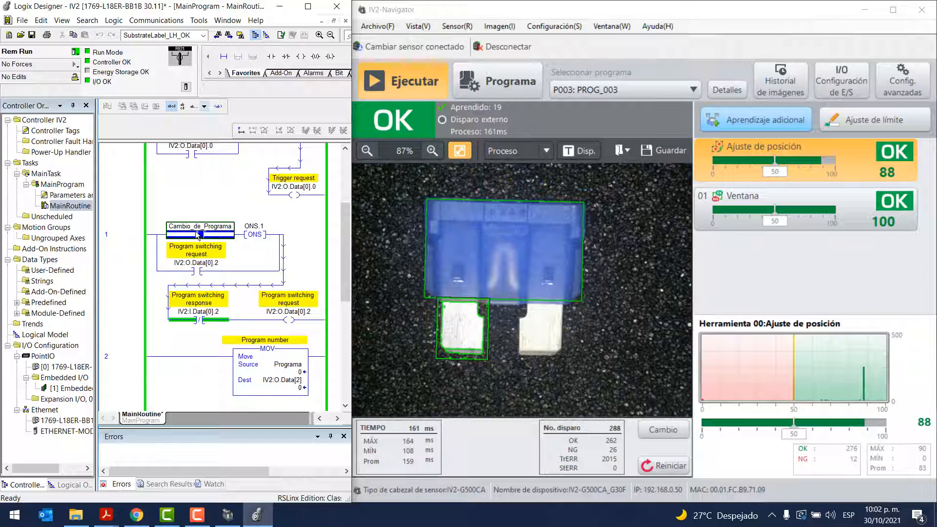
key("ctrl+t")
key("ctrl+t")
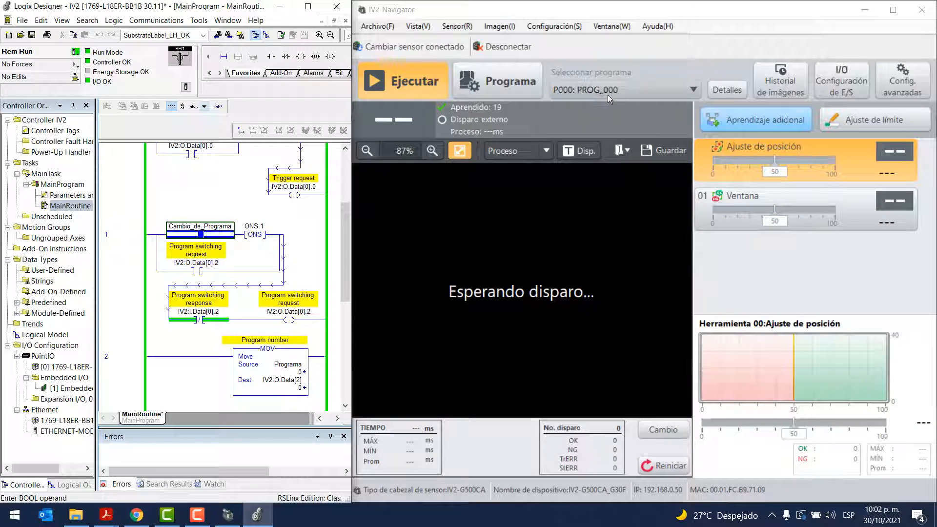
Set the Programa source value to 1 in rung 2's MOV and toggle the Cambio_de_Programa contact on and off
left_click(294, 373)
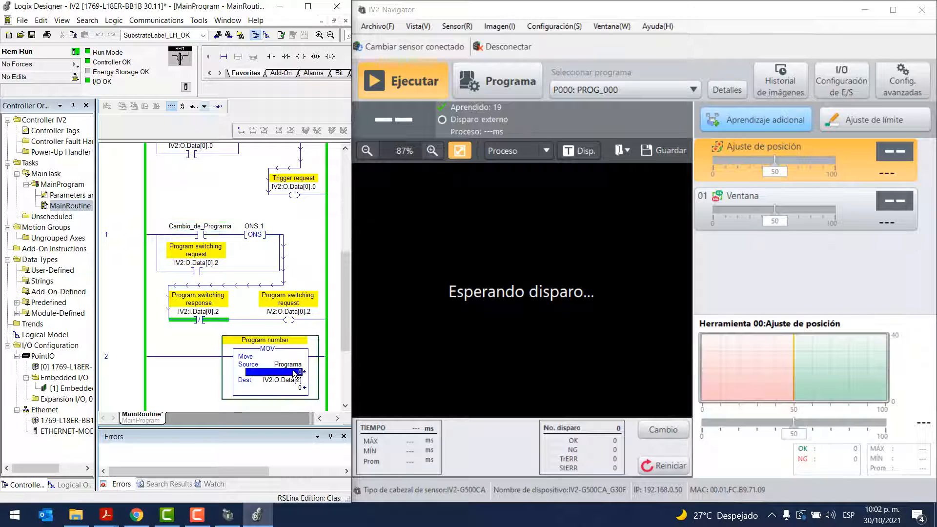
type("1")
key("Return")
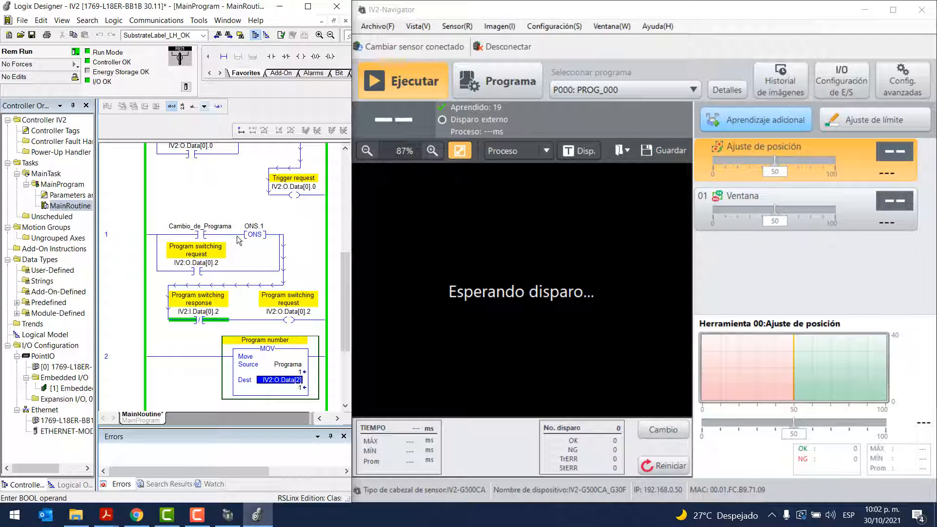
left_click(201, 236)
key("ctrl+t")
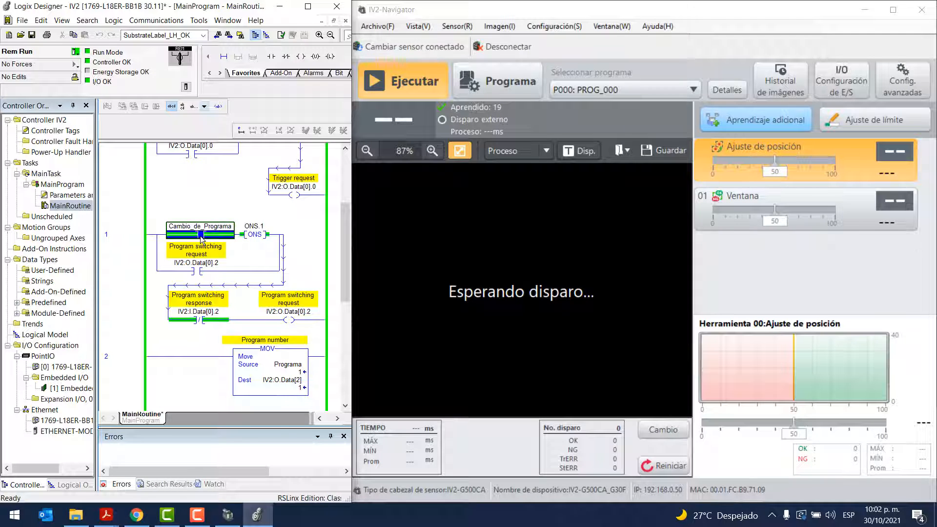
key("ctrl+t")
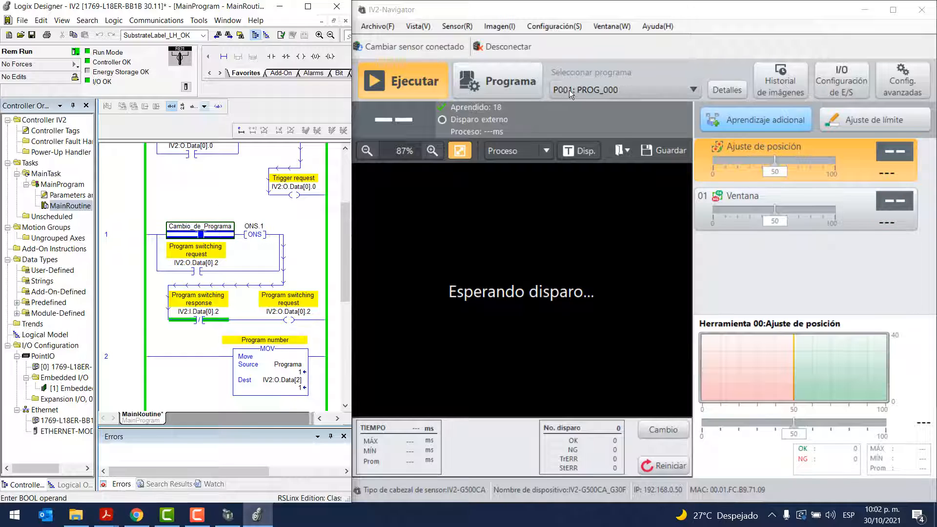
Set the Programa source value to 3 in rung 2's MOV and select the Cambio_de_Programa contact
double_click(295, 375)
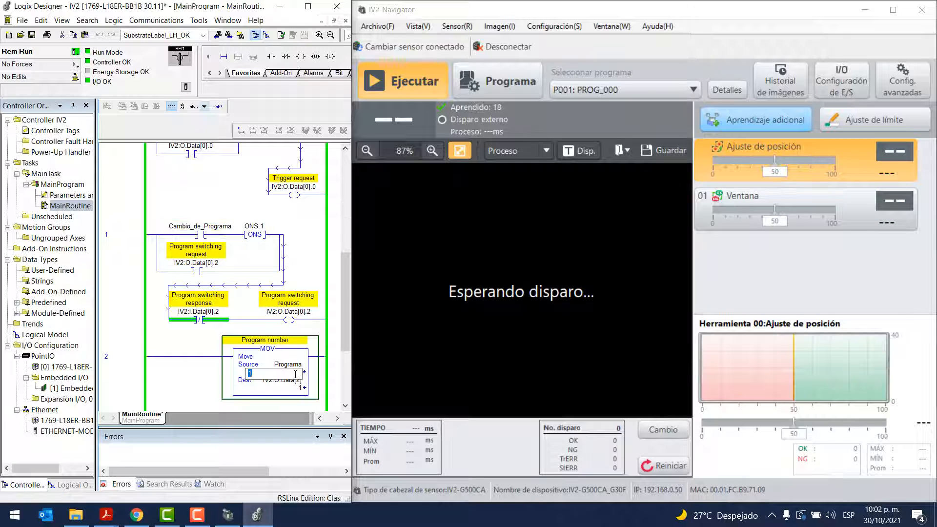
type("3")
key("Return")
left_click(200, 234)
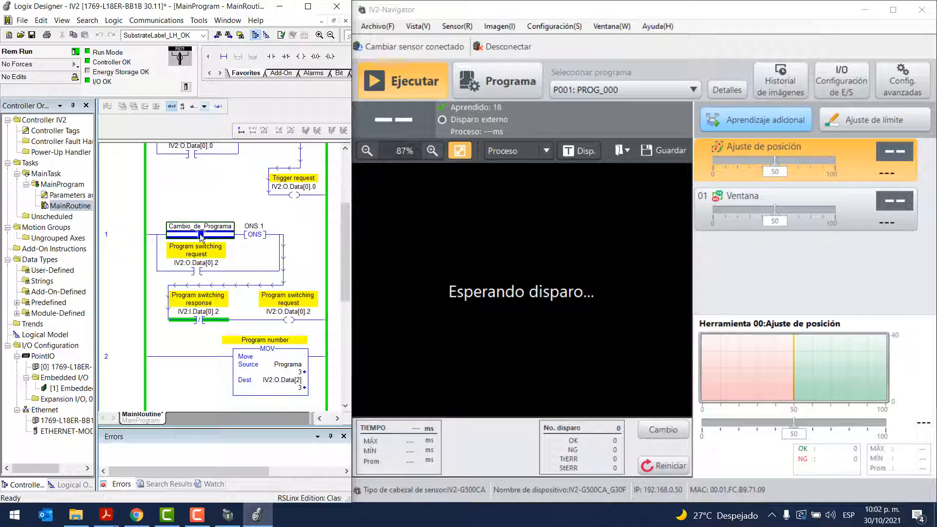